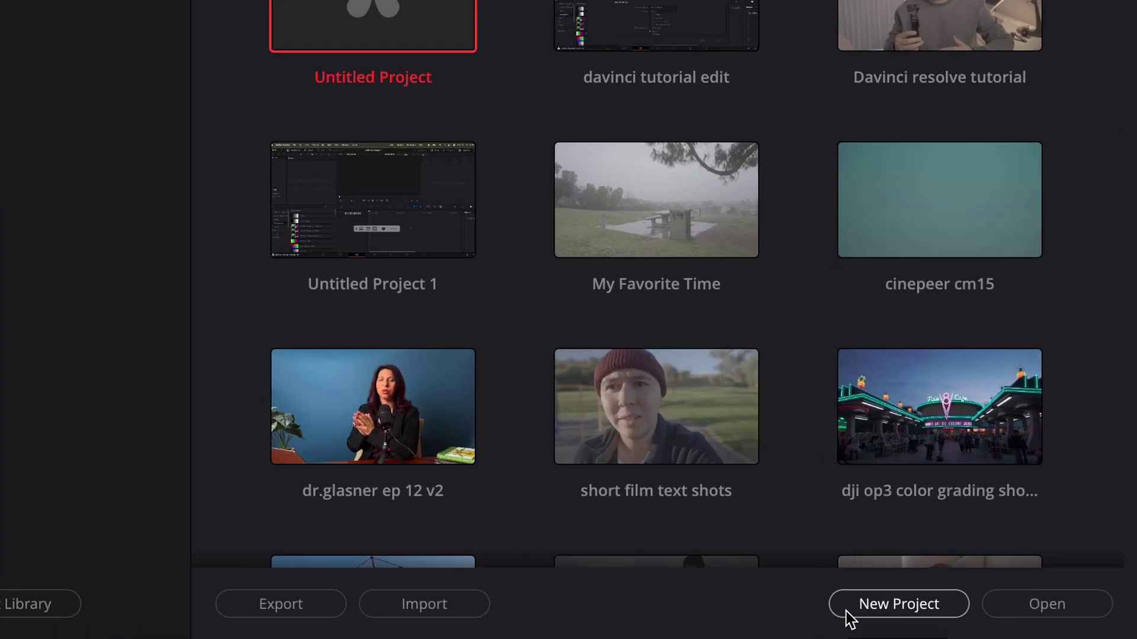
- Create a new project named 'davinci tutorial'
click(849, 616)
text(davinci tutorial)
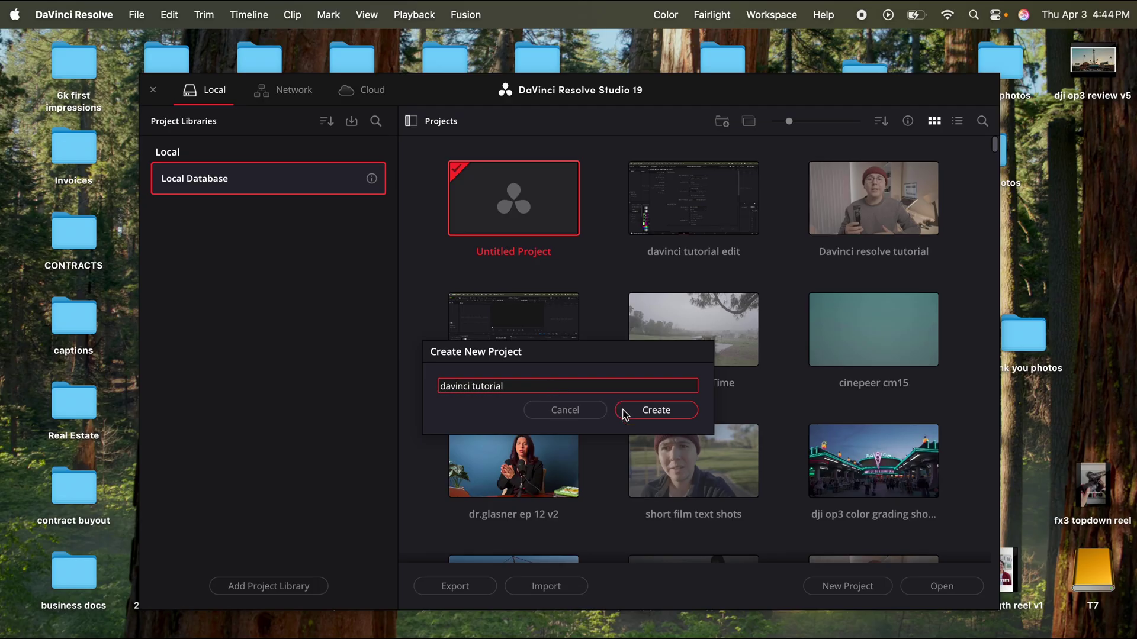
click(625, 410)
- Step through the workspace pages up to Deliver, then return to the Edit page
click(499, 628)
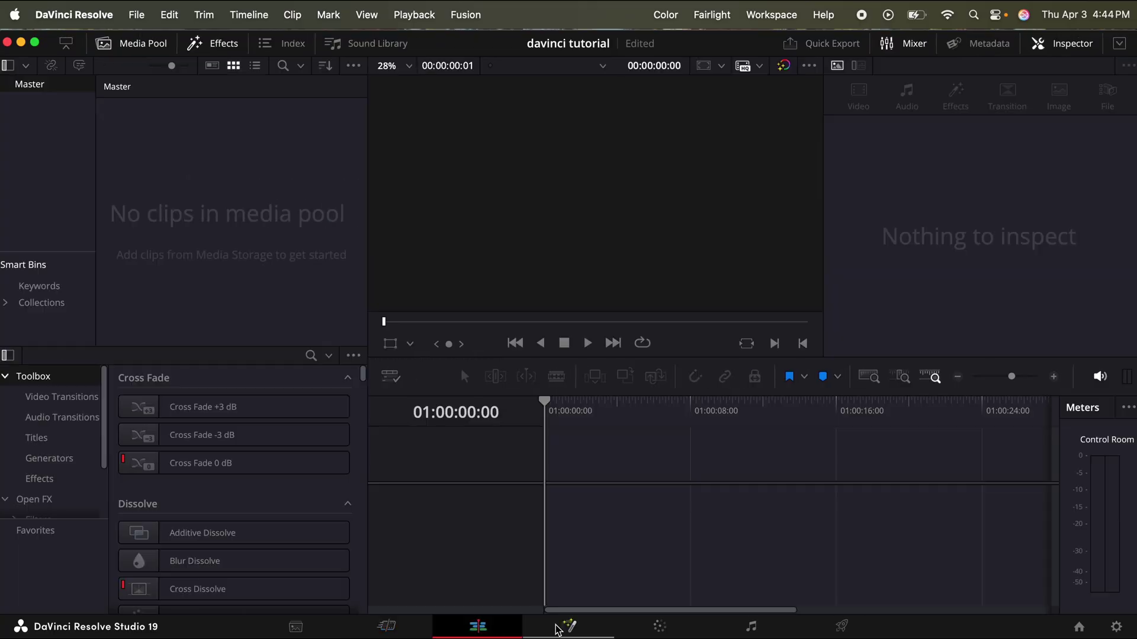
key(shift+5)
key(shift+8)
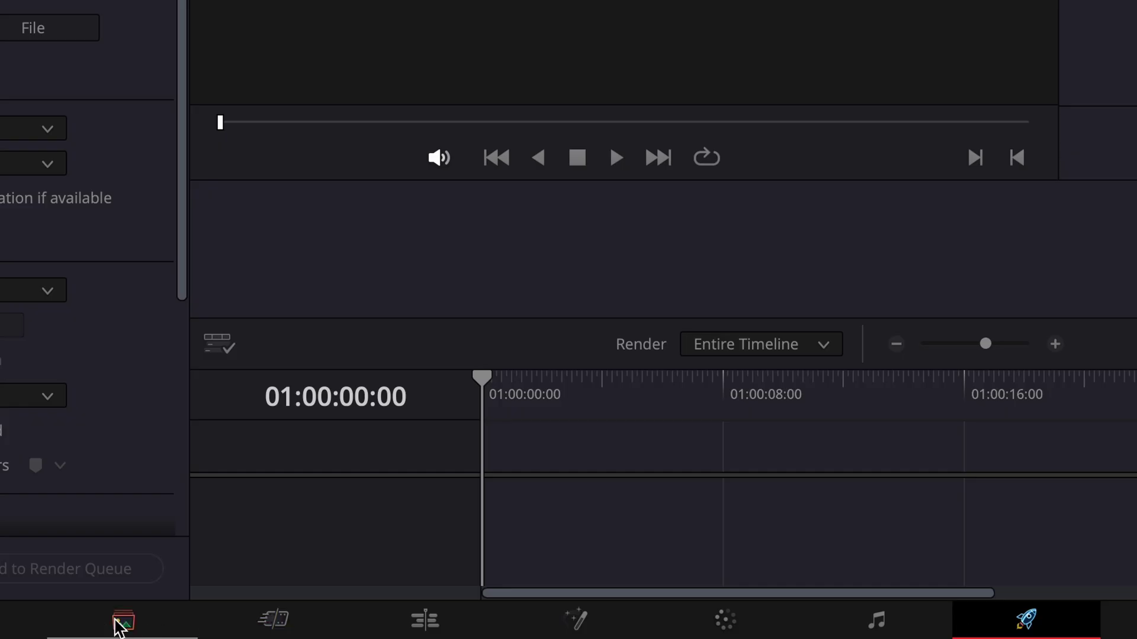
click(428, 625)
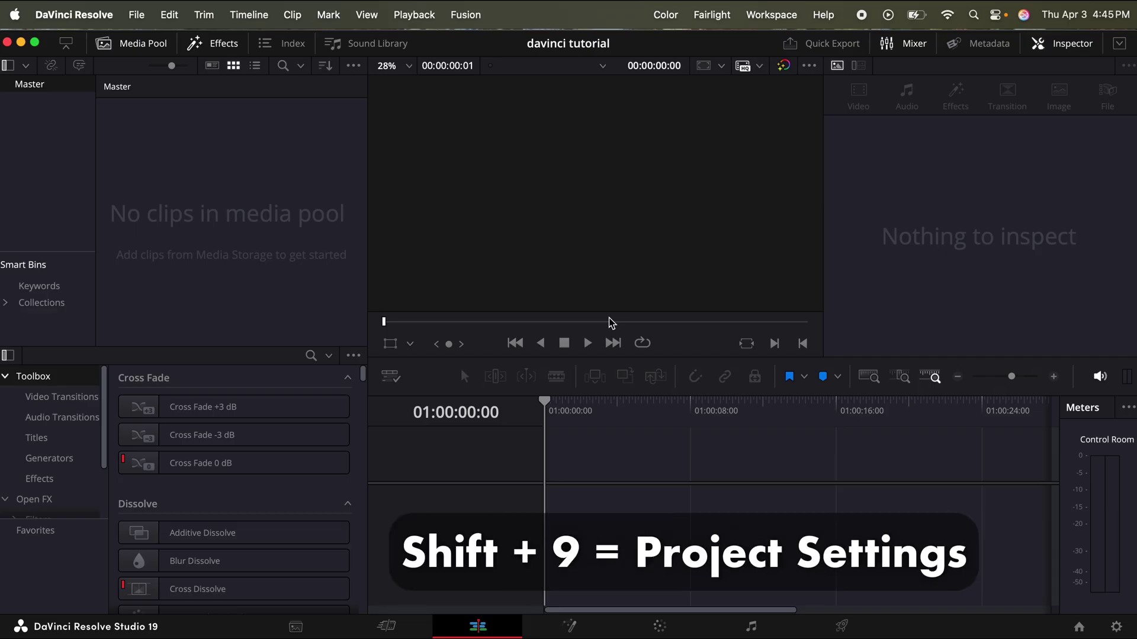
- Open Project Settings, review Color Management, then return to Master Settings
key(shift+9)
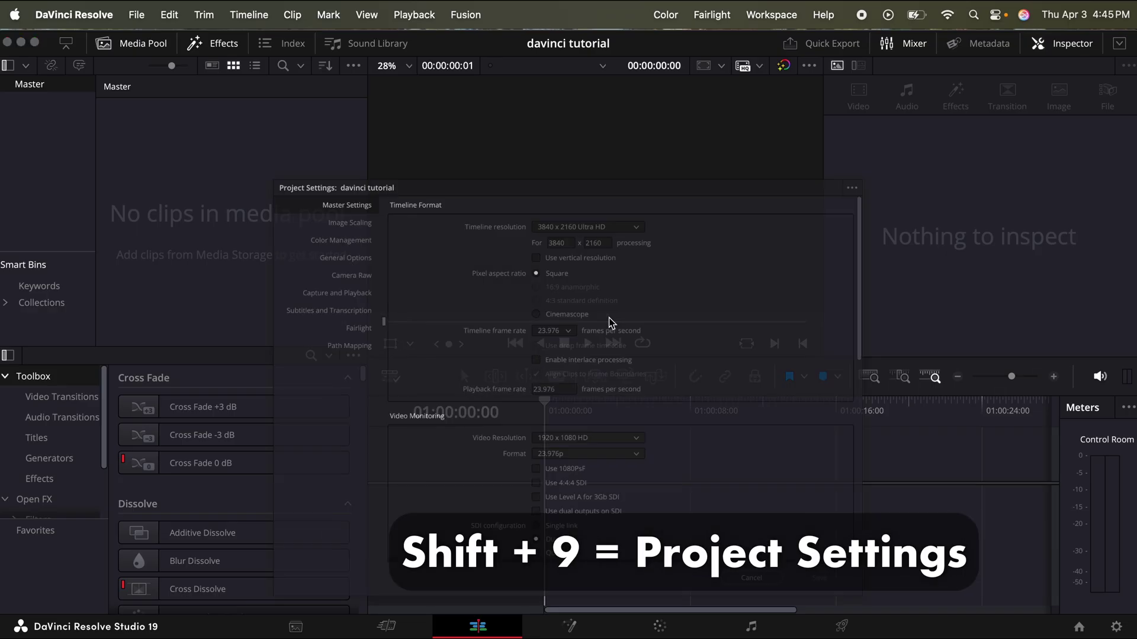
drag(728, 114, 724, 62)
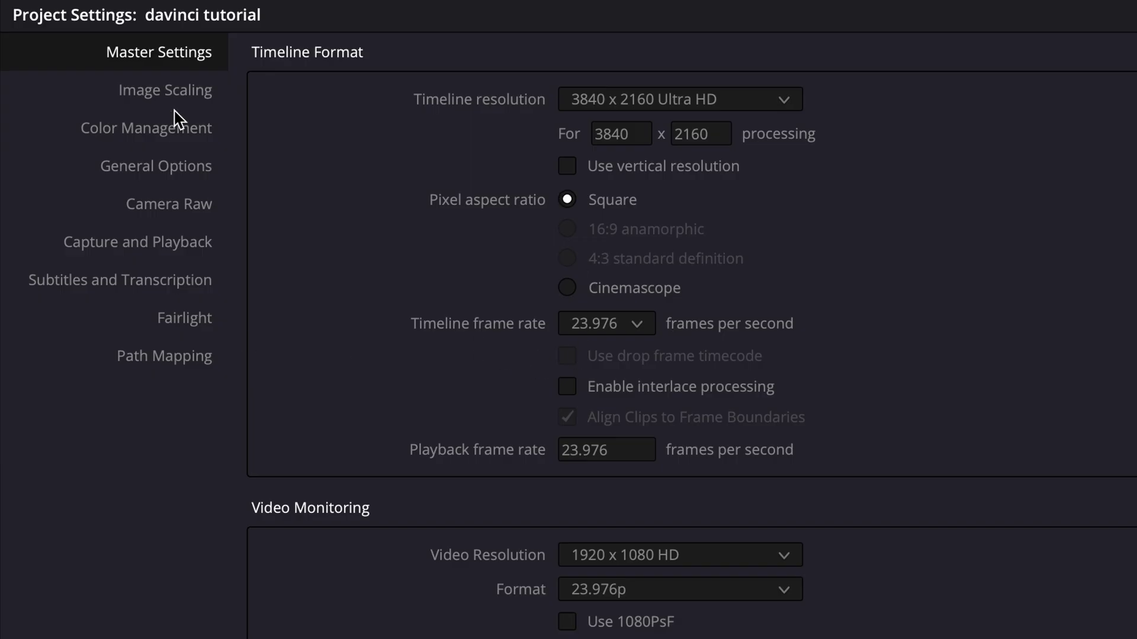
click(177, 135)
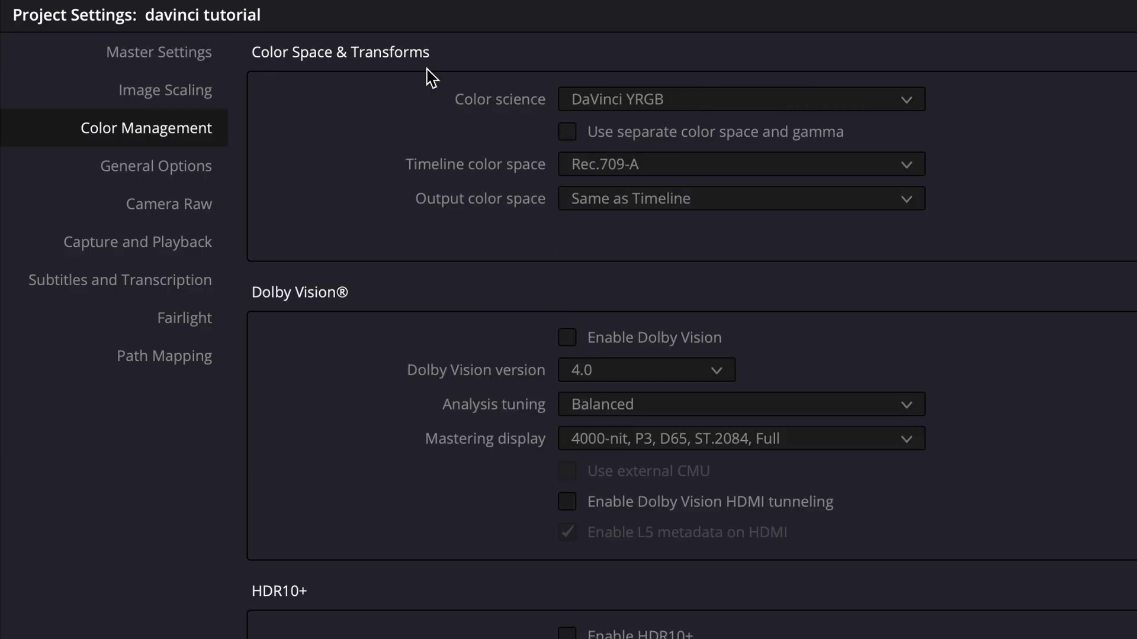
click(176, 59)
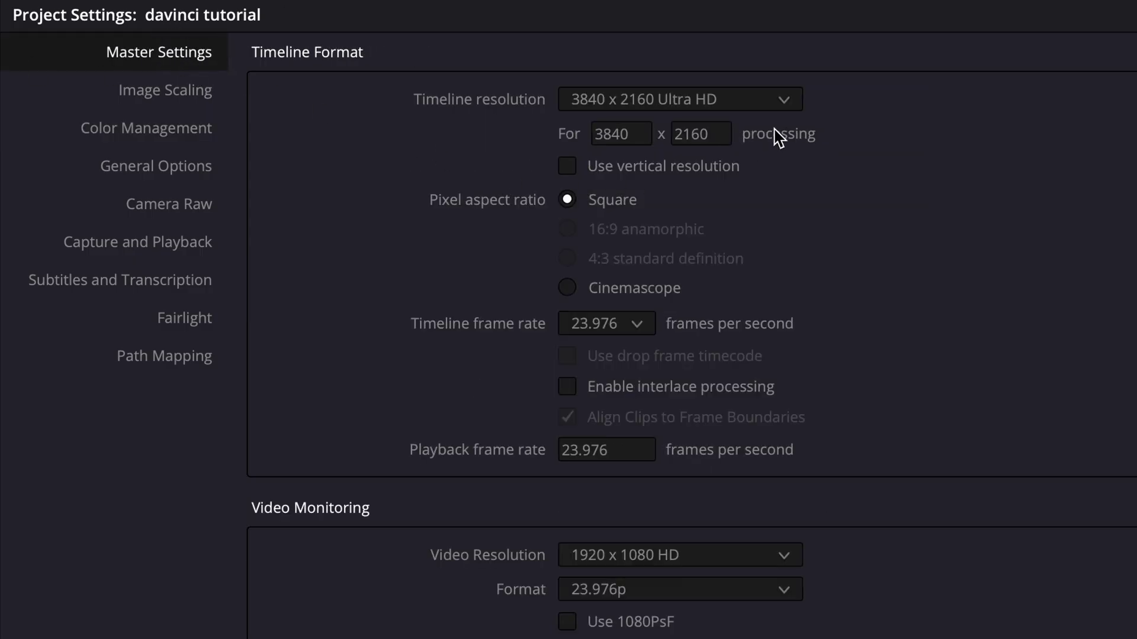
- Set the timeline resolution to Custom and enter a width of 2880
click(754, 102)
scroll(752, 272, down, 3)
scroll(752, 272, down, 3)
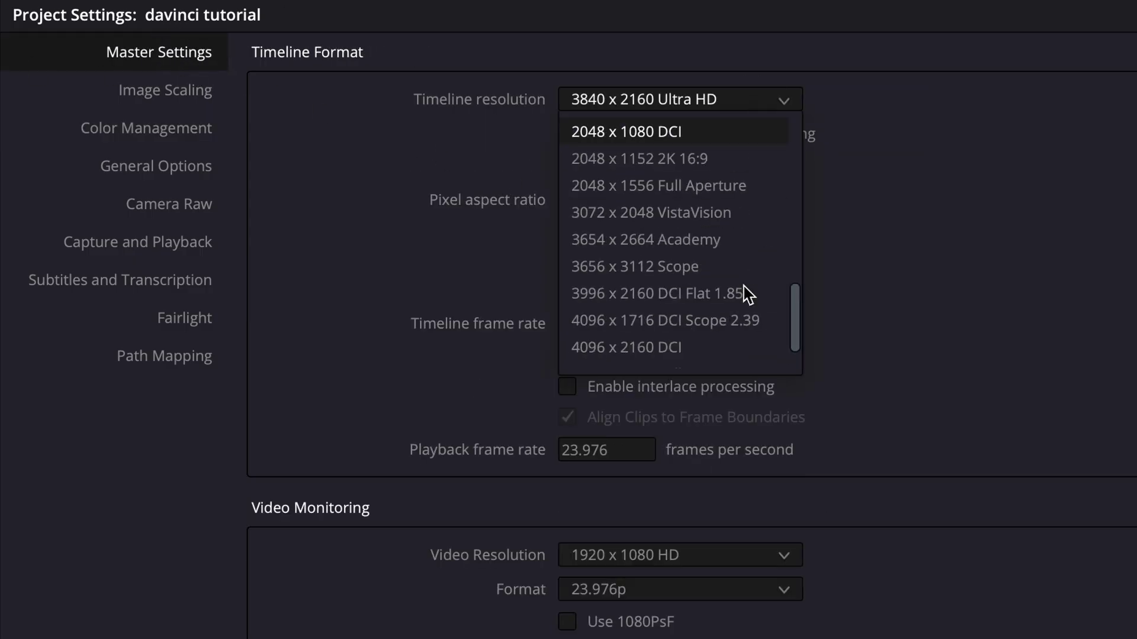
scroll(744, 294, up, 5)
scroll(747, 296, down, 1)
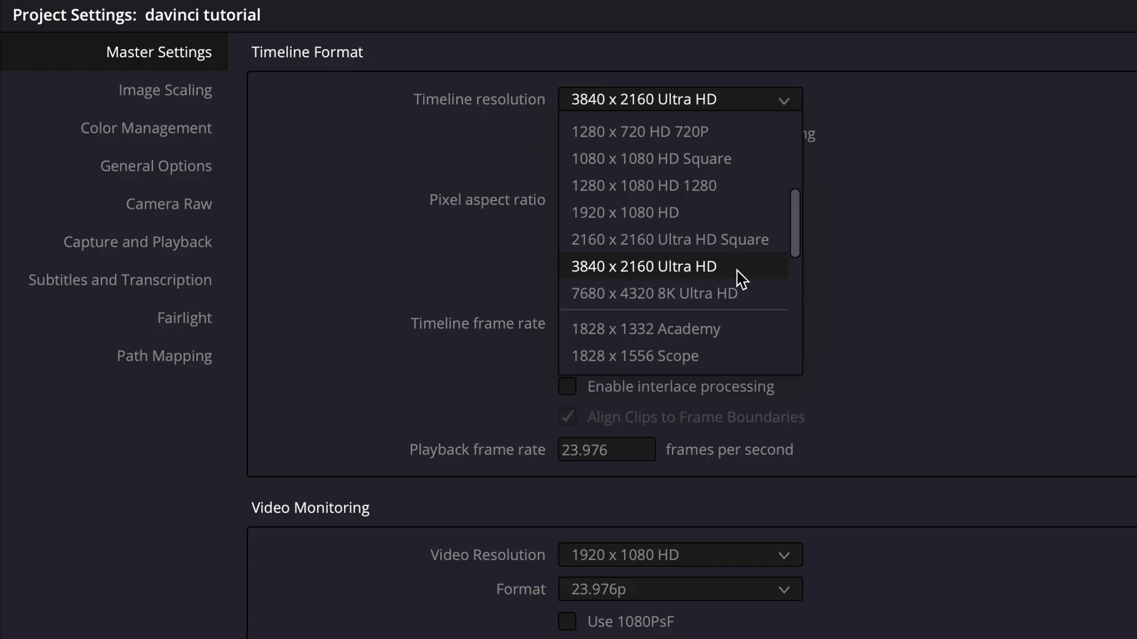
scroll(718, 256, up, 4)
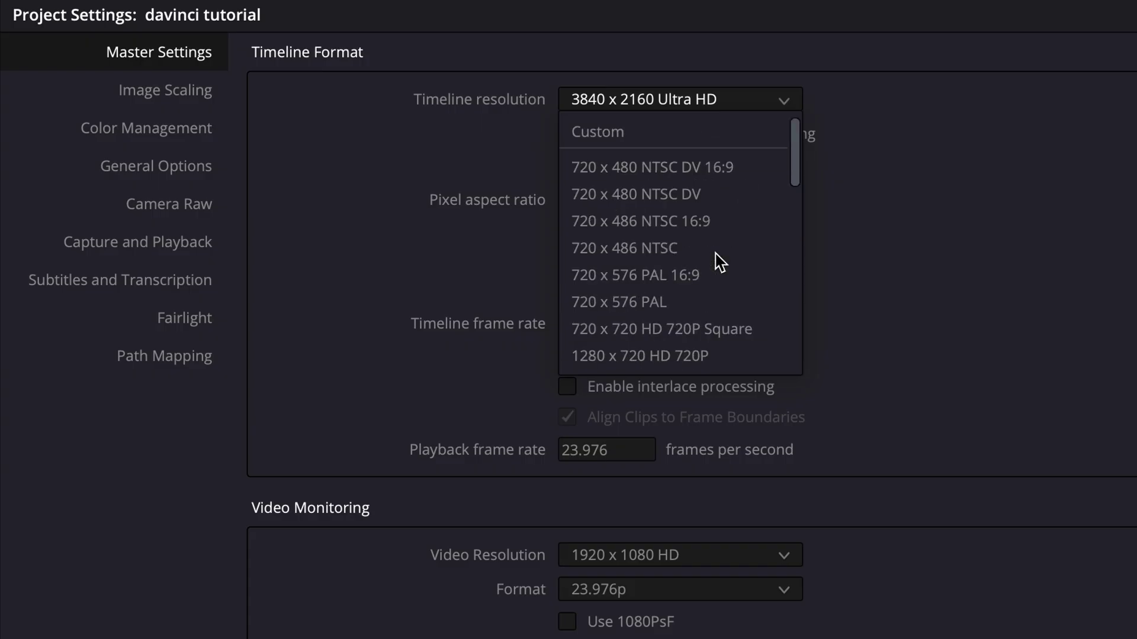
click(677, 137)
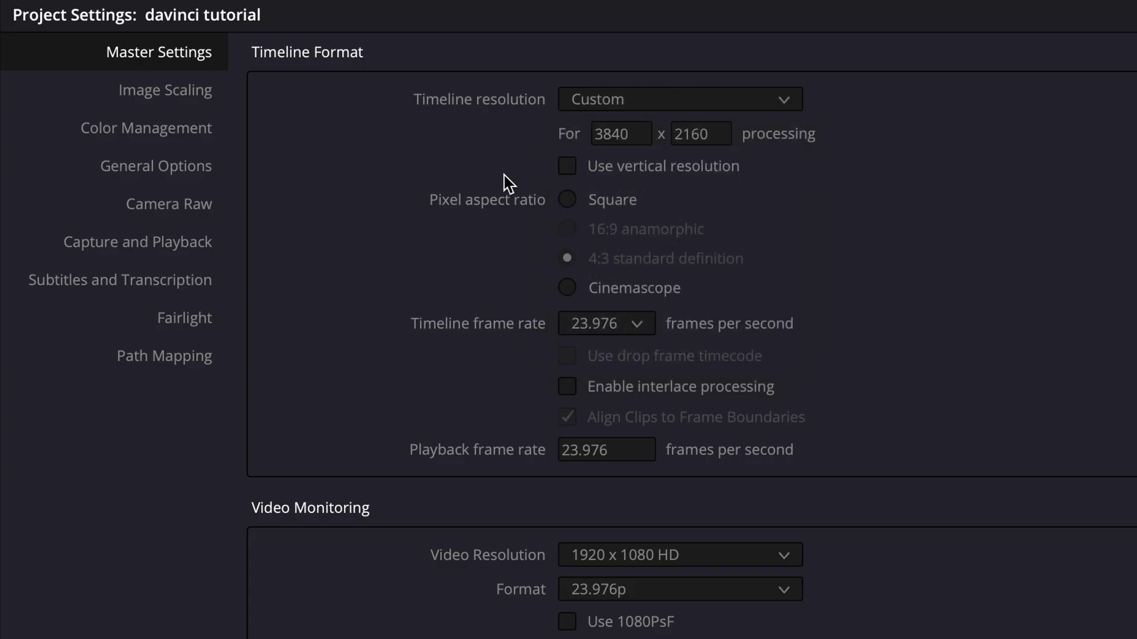
click(643, 138)
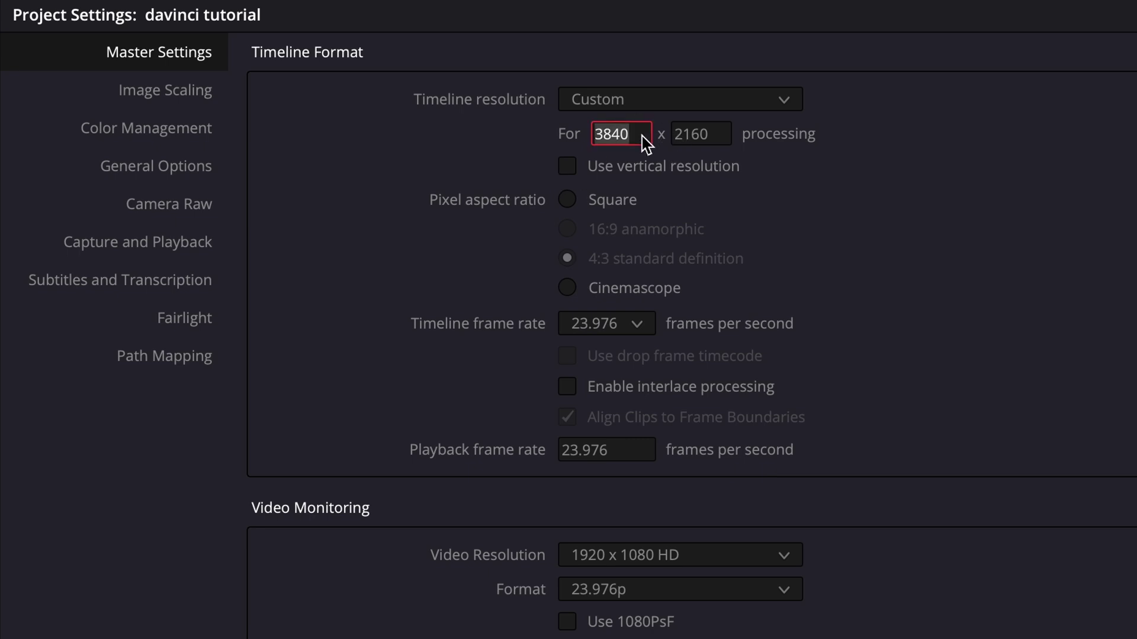
text(2880)
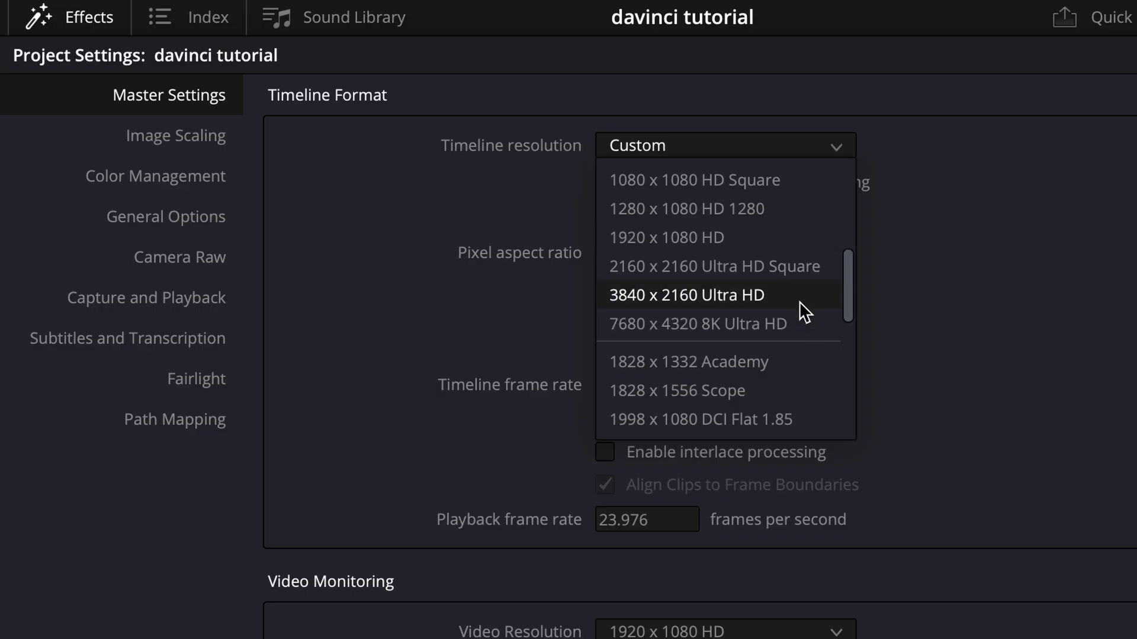
- Choose 3840 x 2160 Ultra HD, leave vertical resolution off, and keep 23.976 fps
click(804, 310)
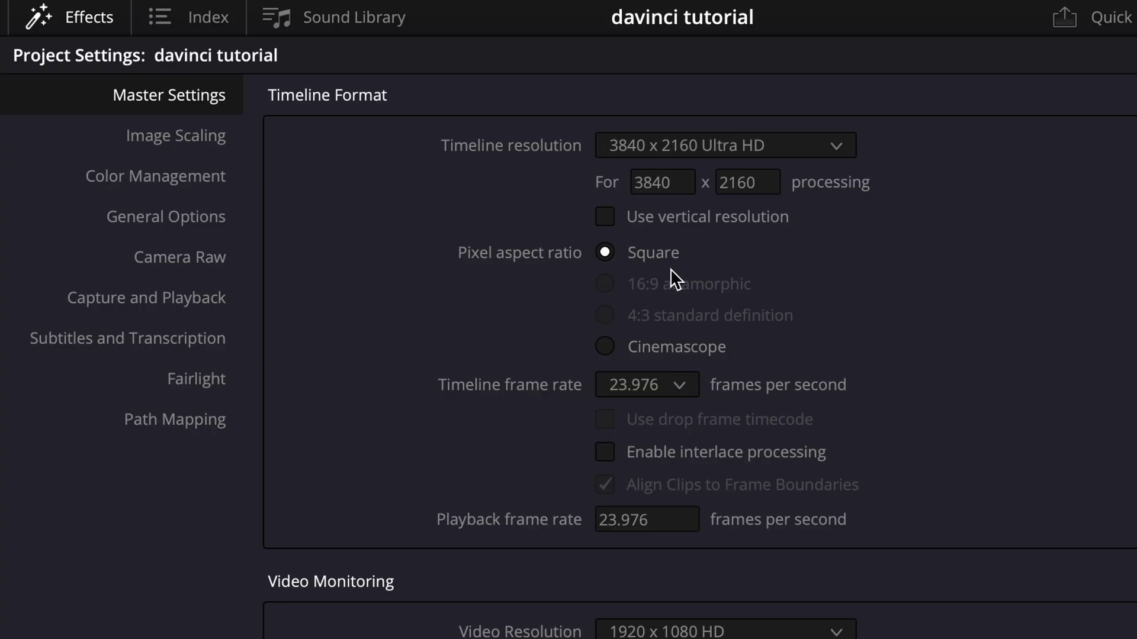
click(606, 225)
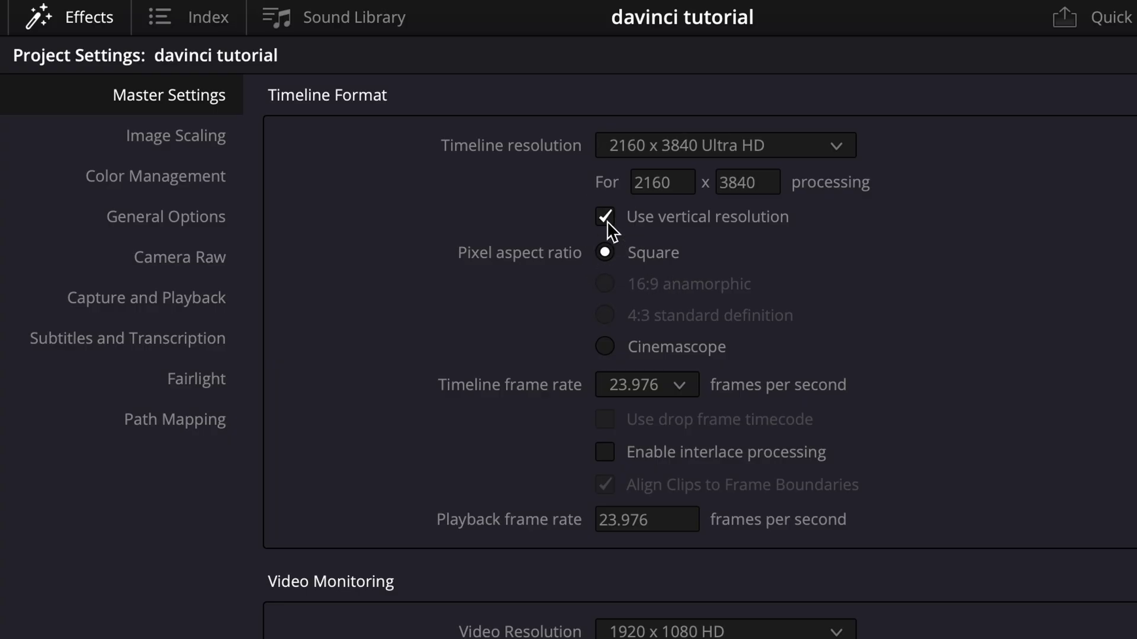
click(750, 202)
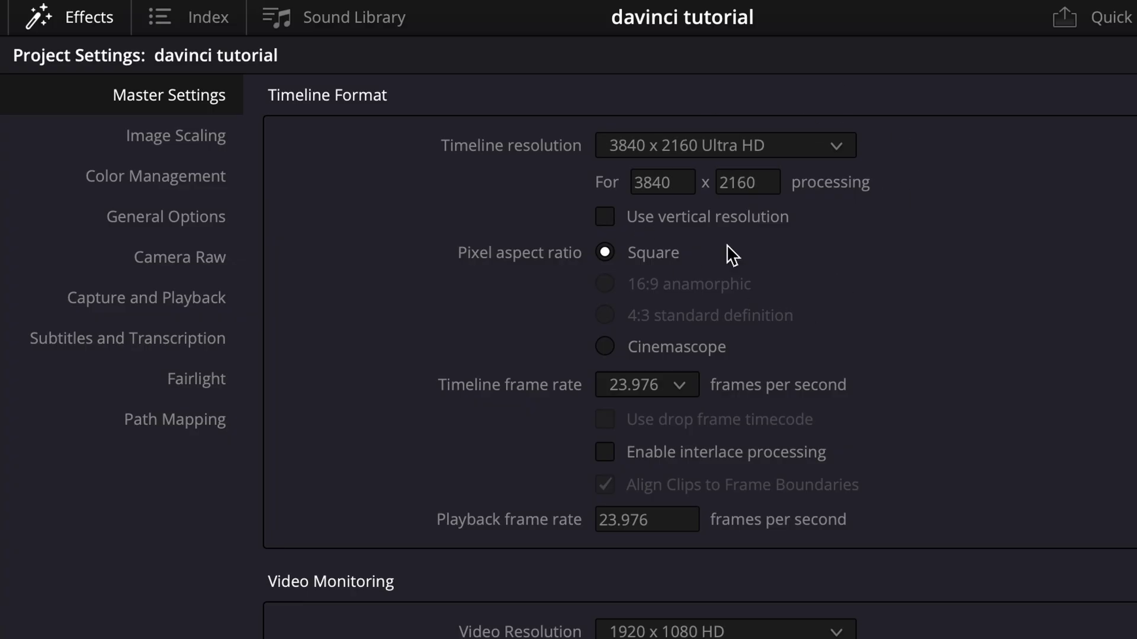
scroll(1002, 291, down, 2)
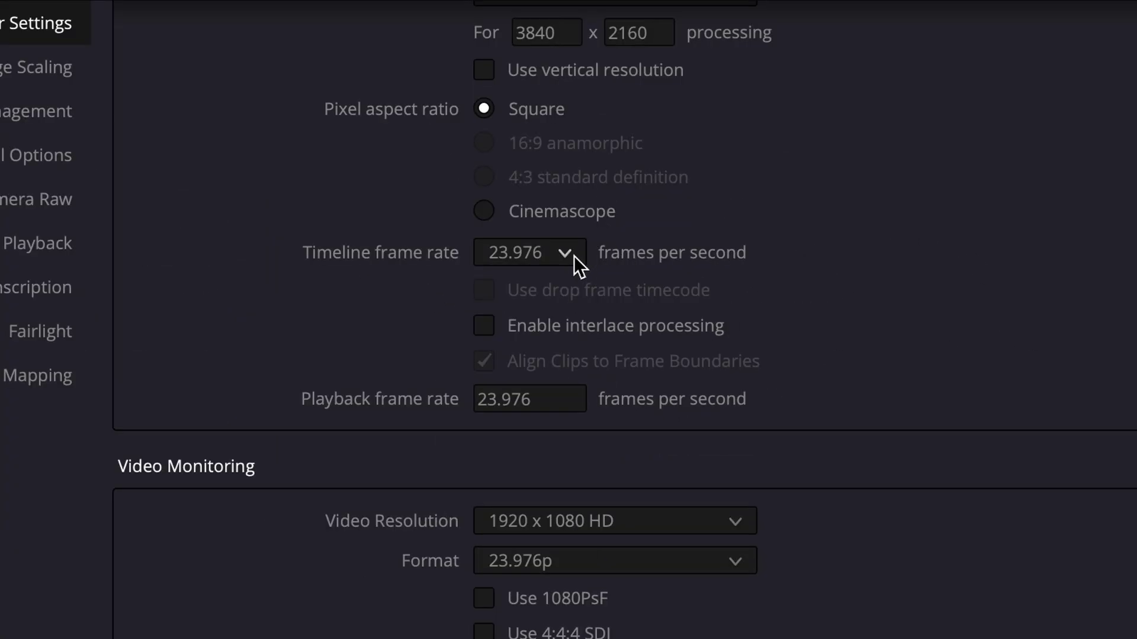
click(567, 255)
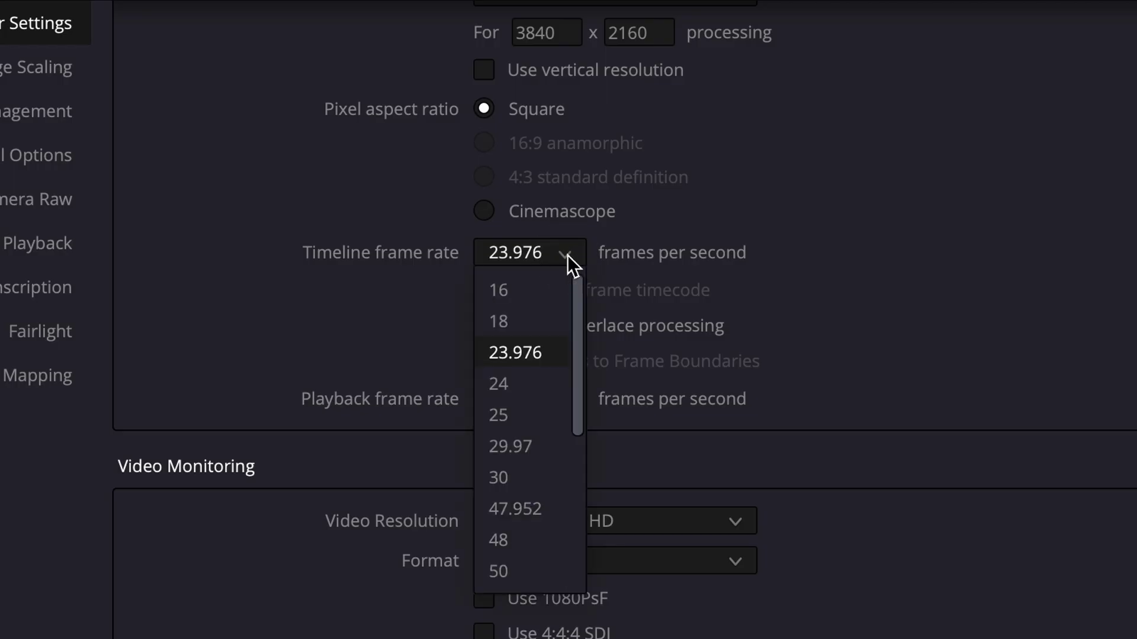
click(556, 356)
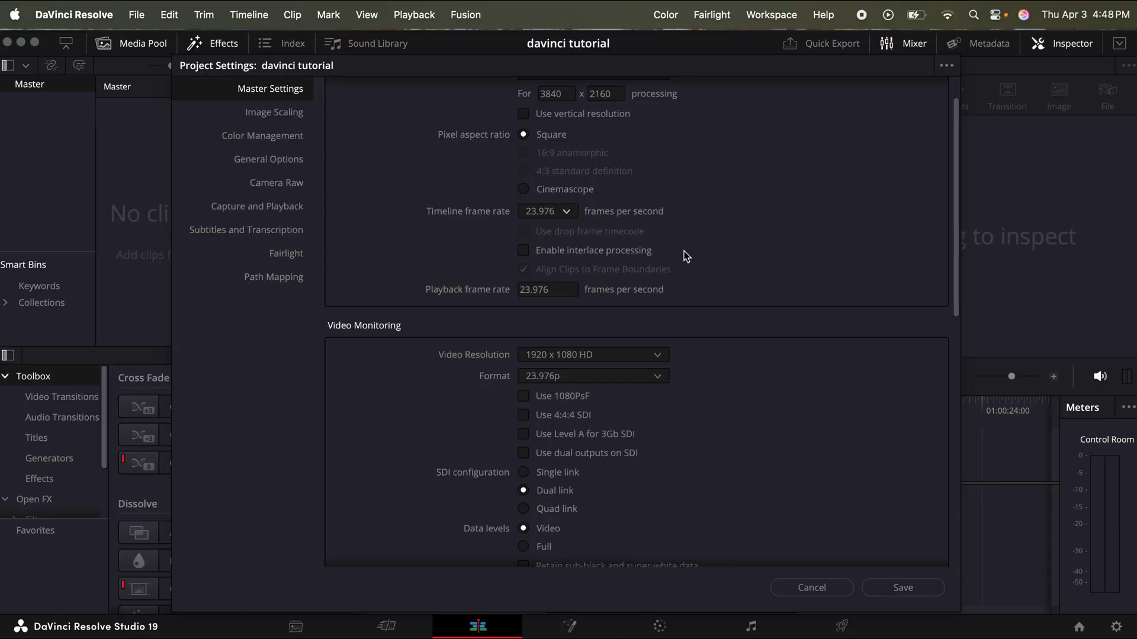
- Set Color Management to DaVinci YRGB with Rec.709-A timeline color space and save
click(289, 141)
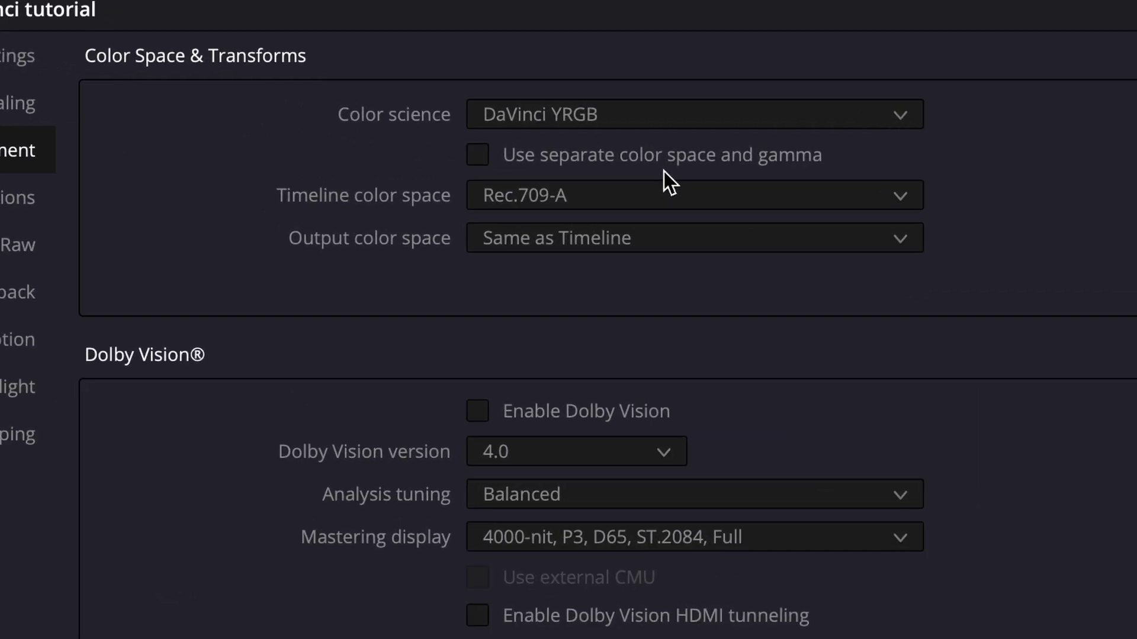
click(610, 121)
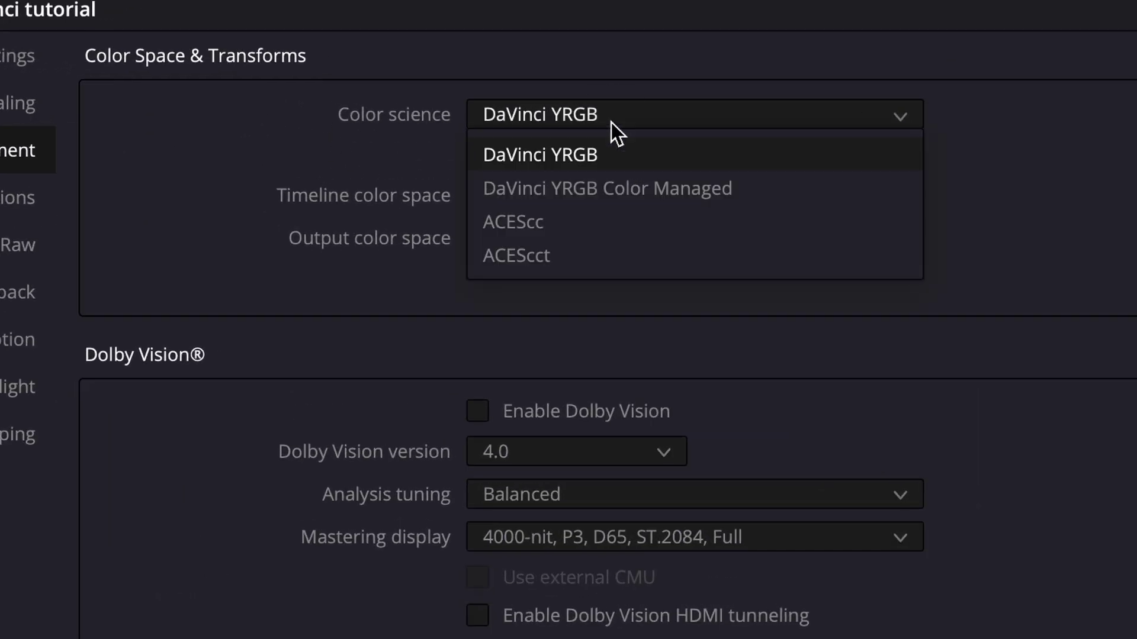
click(610, 155)
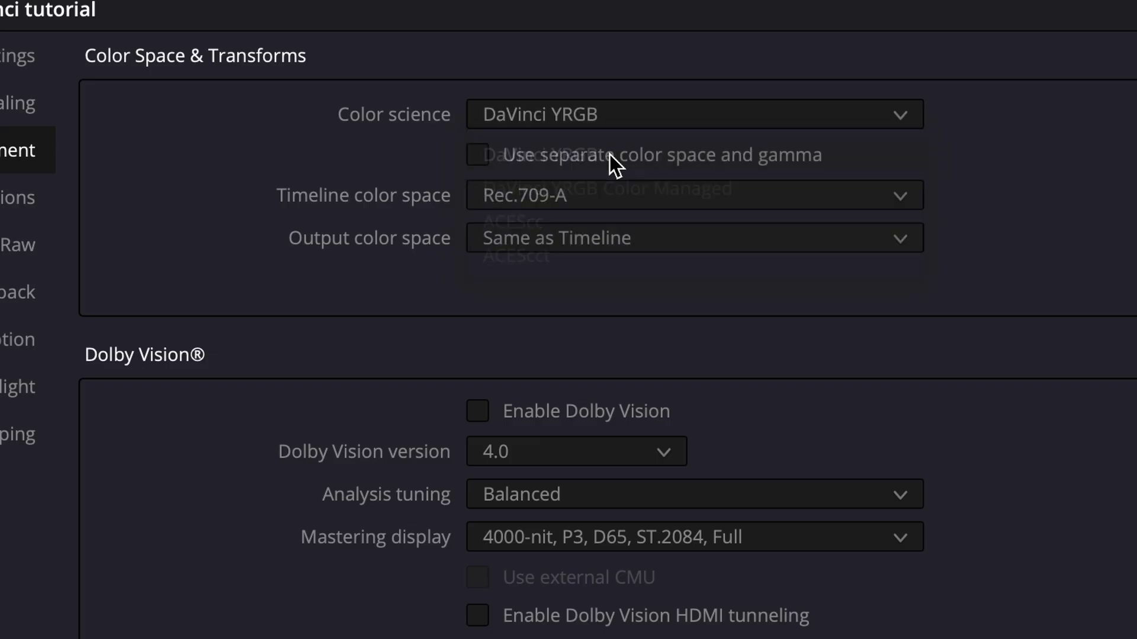
click(584, 196)
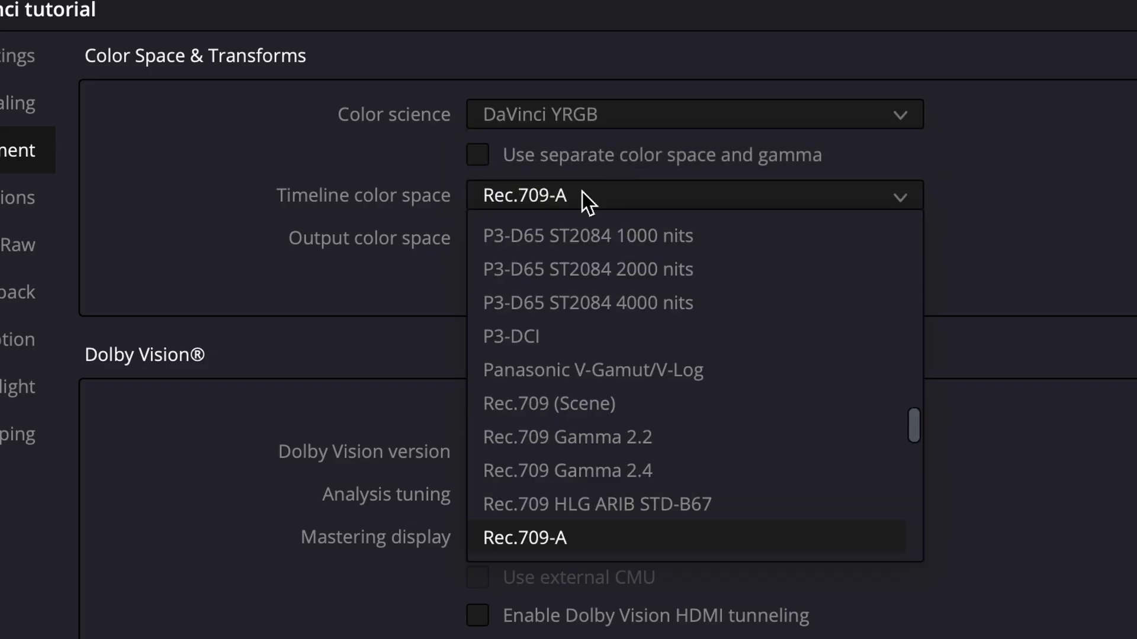
click(599, 536)
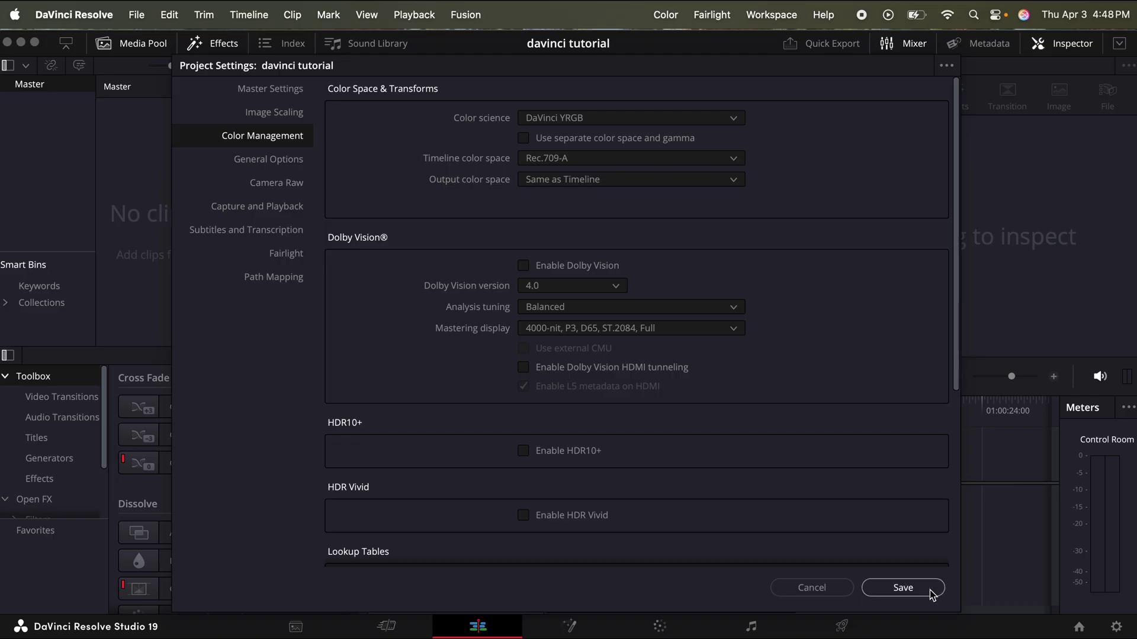
click(931, 595)
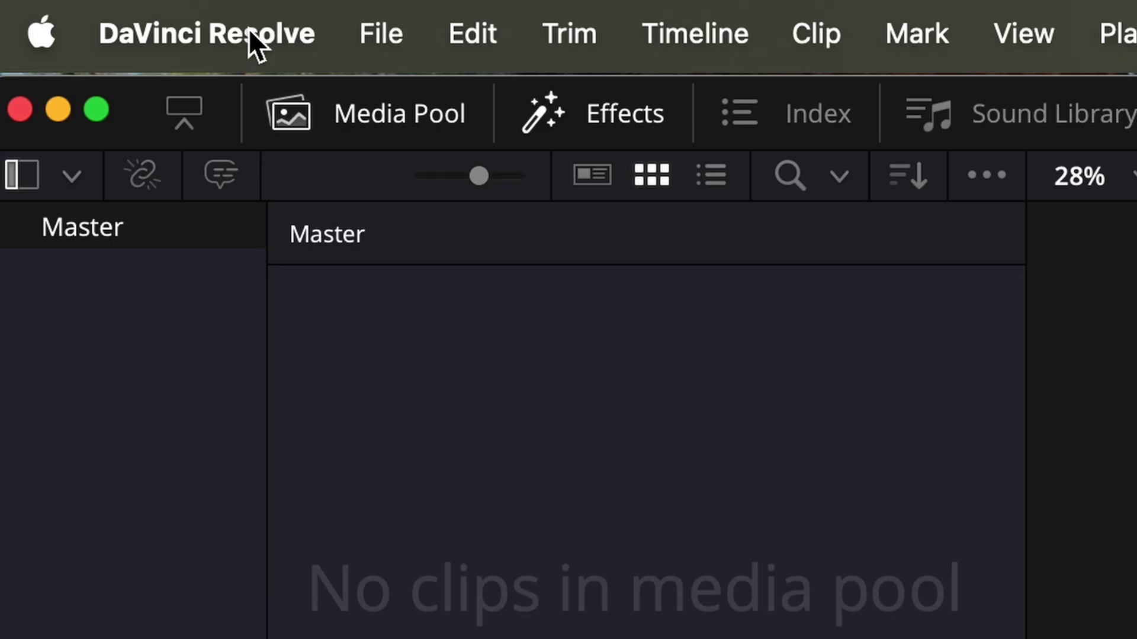
- Open the General preferences from the DaVinci Resolve menu and save them
click(255, 43)
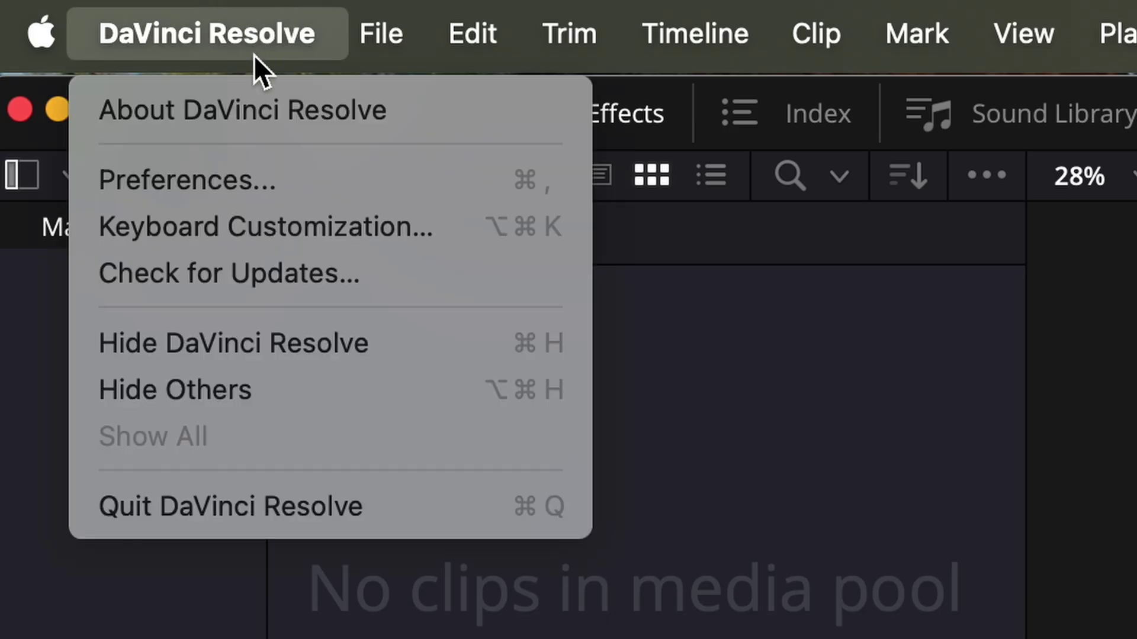
click(240, 179)
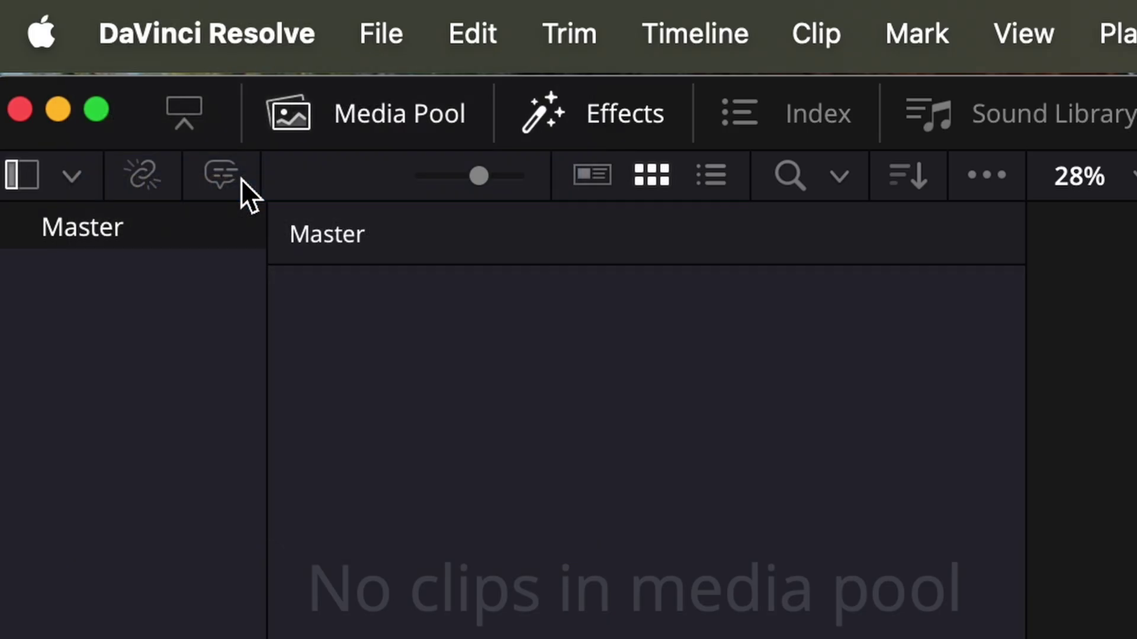
click(358, 261)
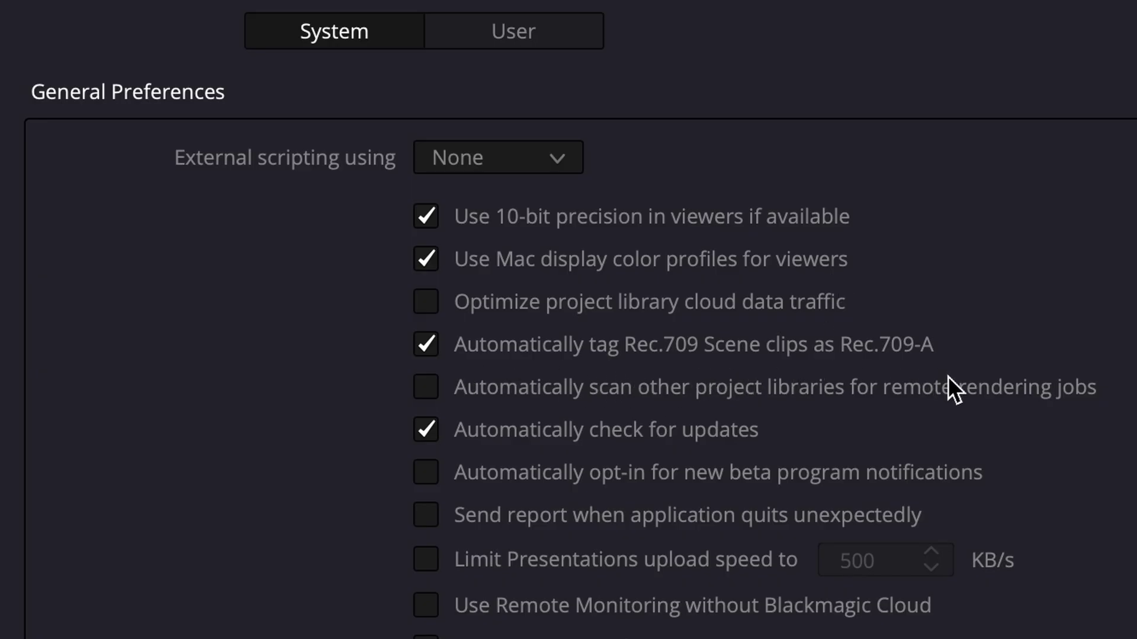
click(894, 609)
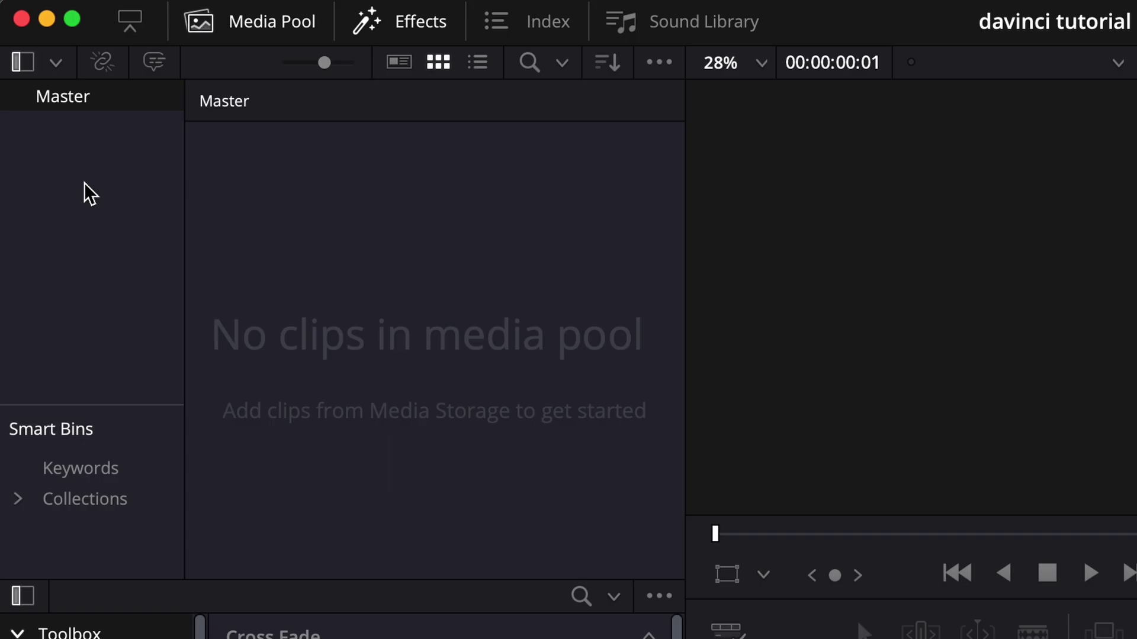
- Add bins named 'a roll' and 'b roll' under Master, then open the a roll bin
right_click(42, 136)
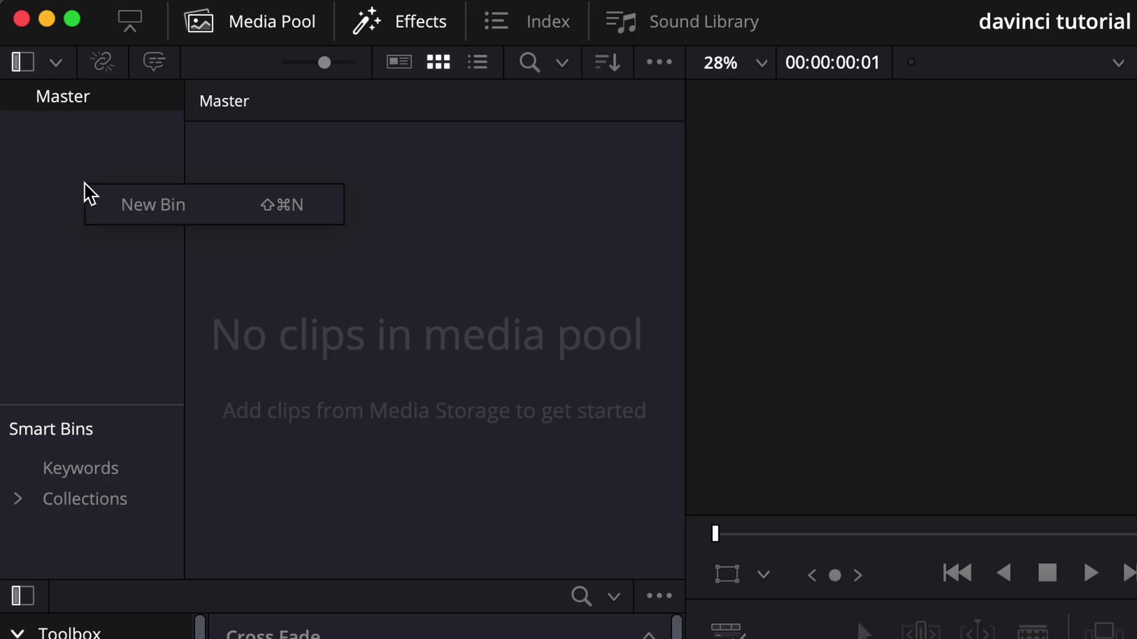
click(131, 200)
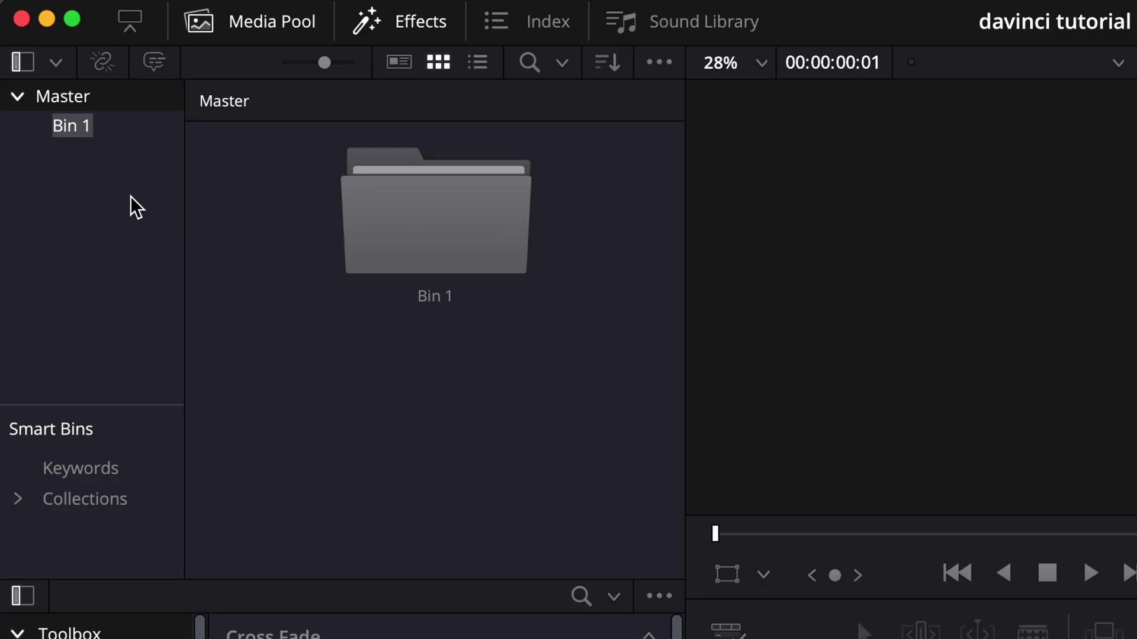
text(a roll)
key(Return)
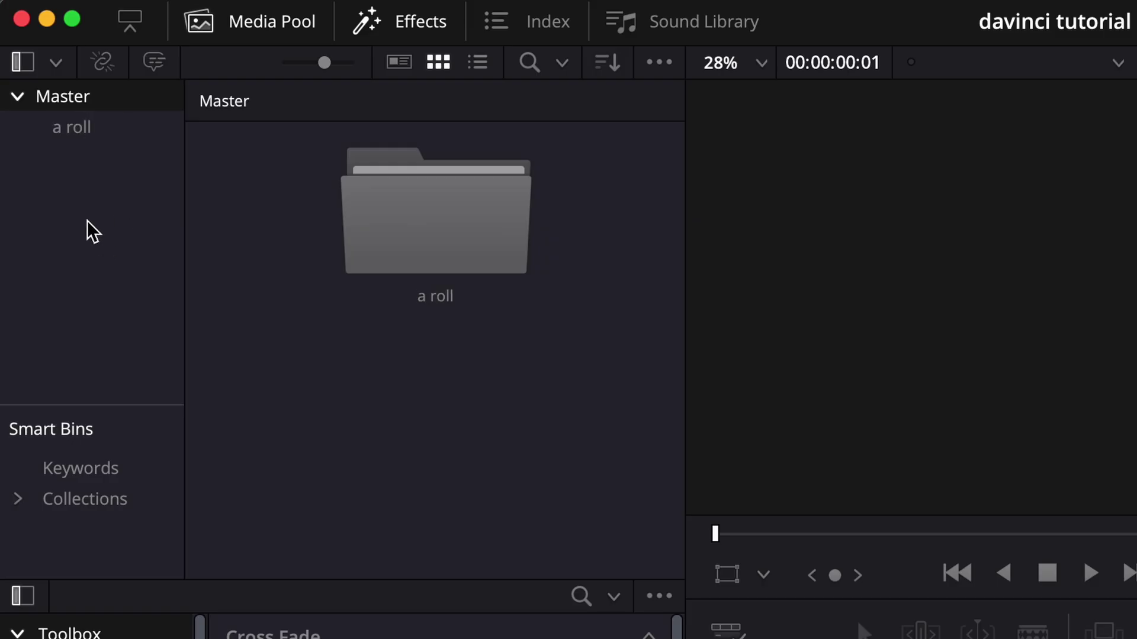
right_click(77, 207)
click(133, 220)
text(b ro)
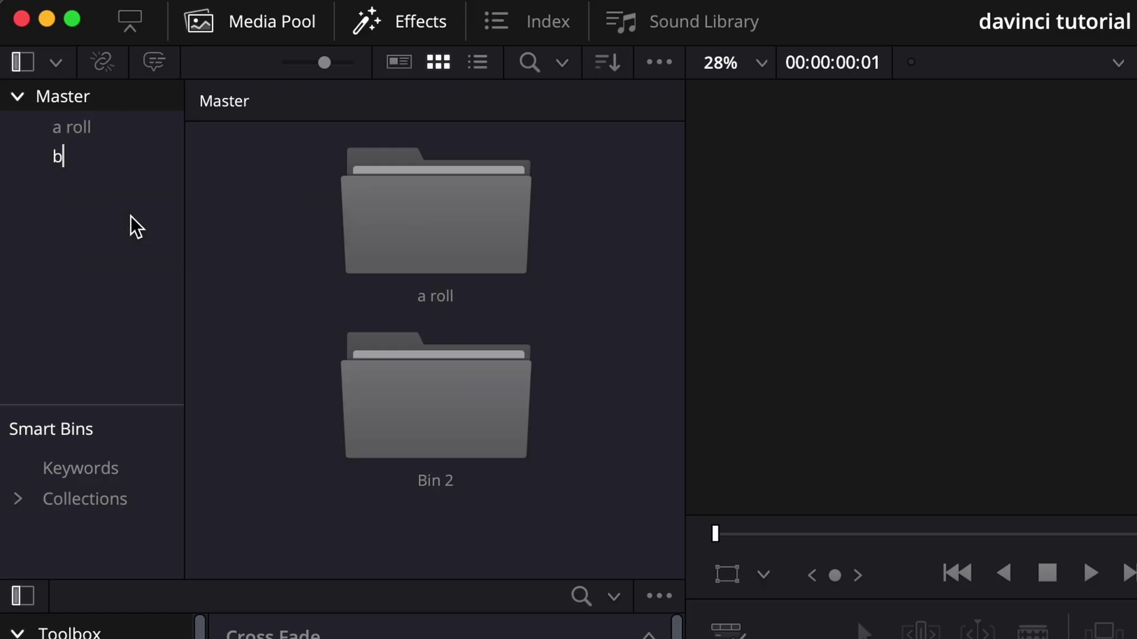
text(ll)
key(Return)
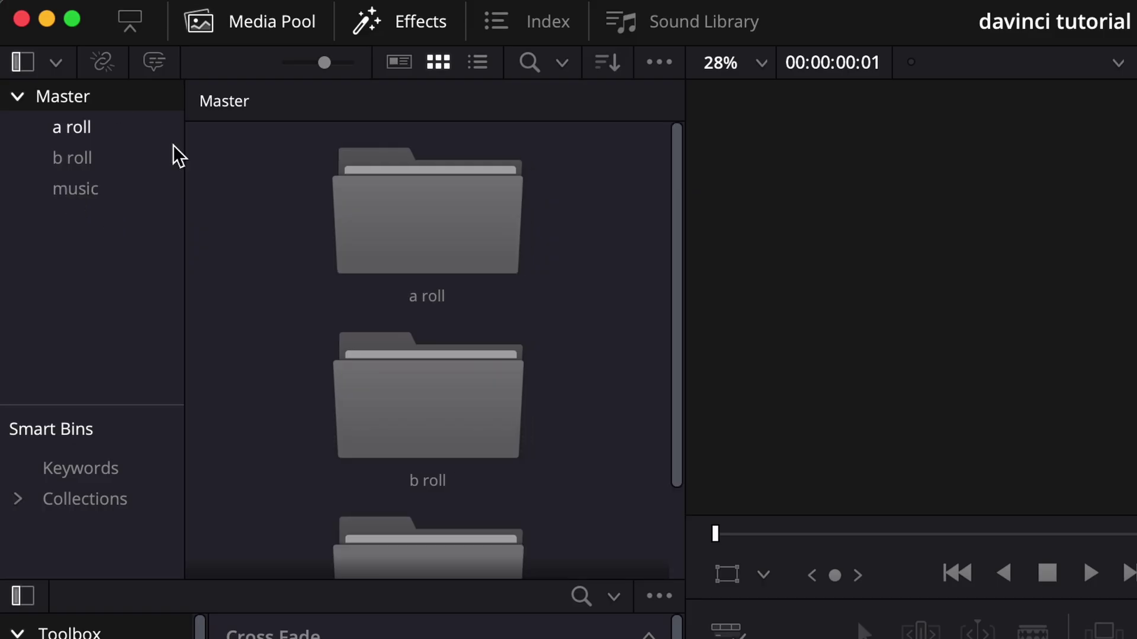
click(98, 129)
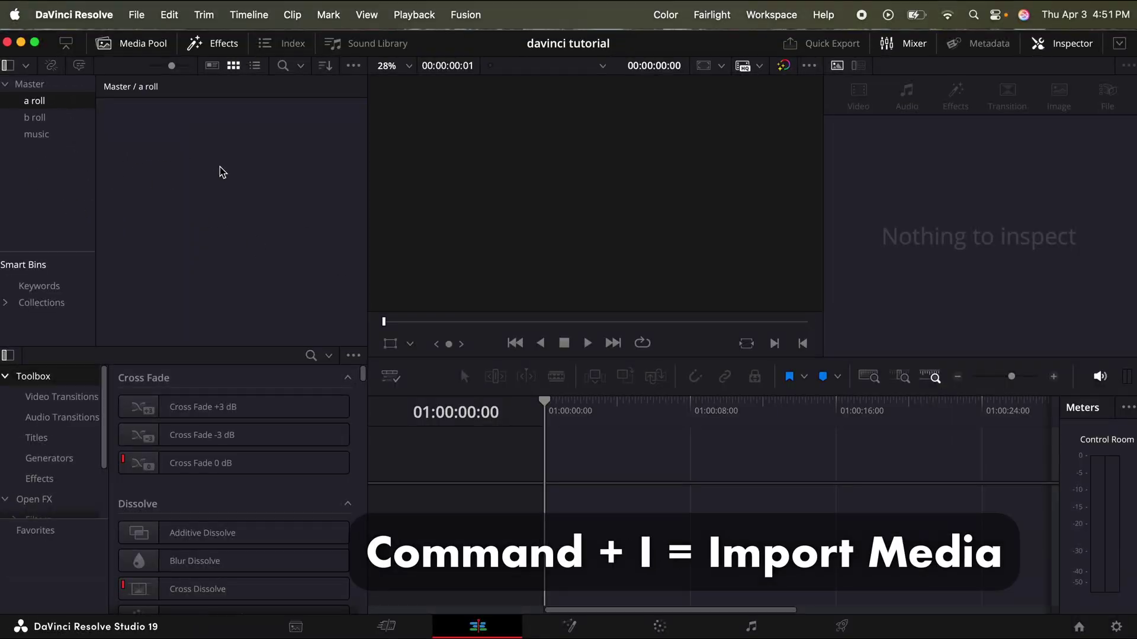
- Import clips VICTOR8907–VICTOR8915 from T7 > dji op3 review into the a roll bin
key(super+i)
click(228, 318)
double_click(493, 302)
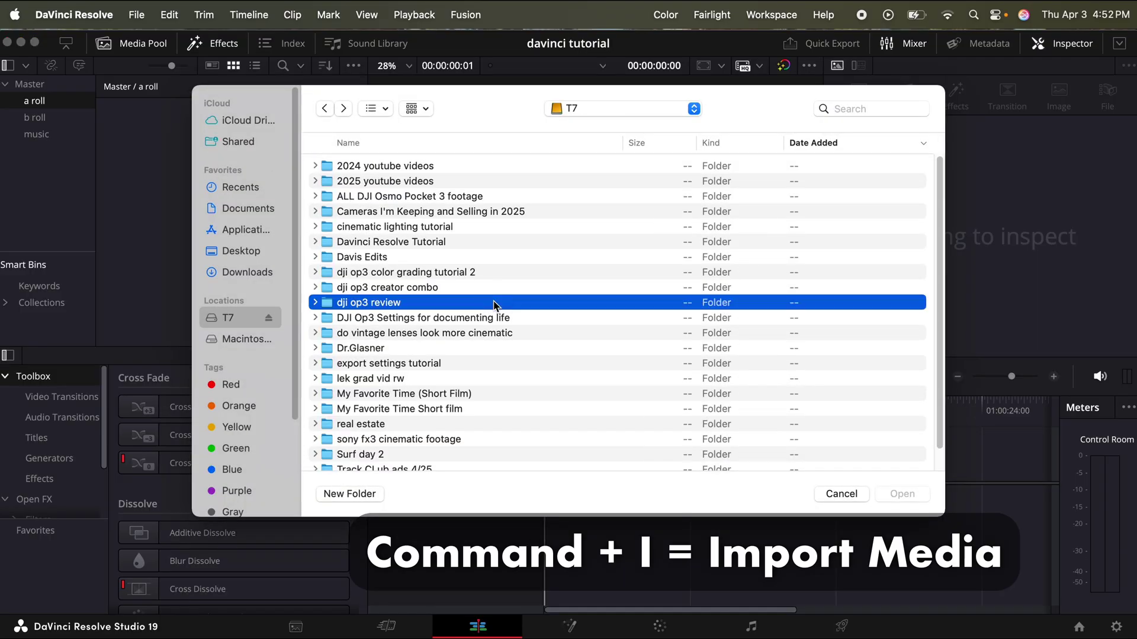
scroll(510, 312, down, 10)
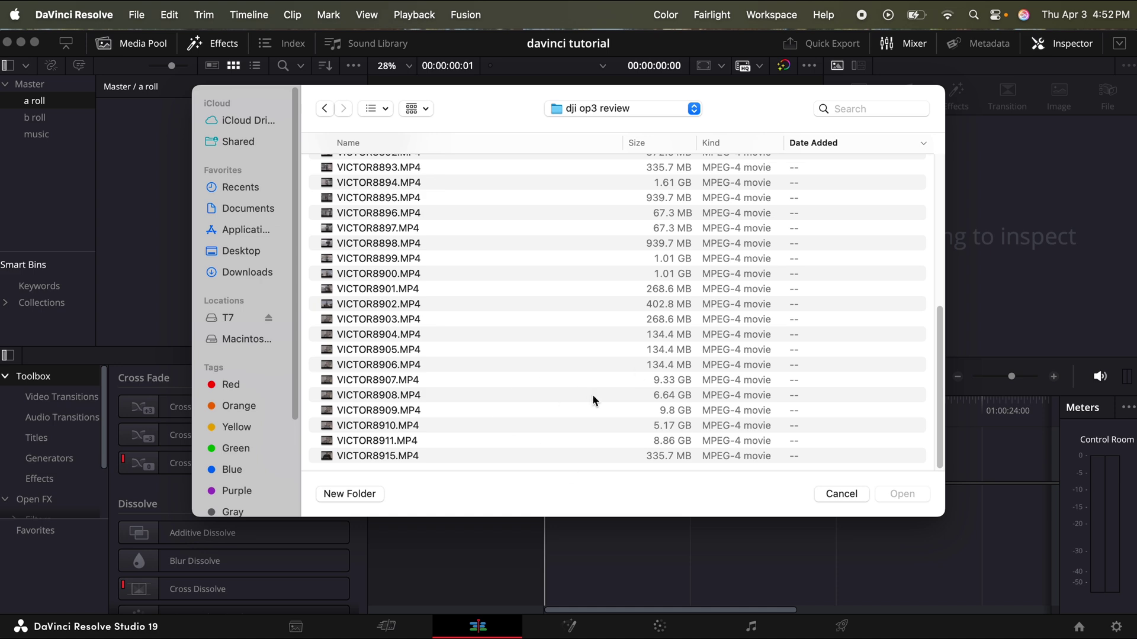
drag(619, 380, 612, 478)
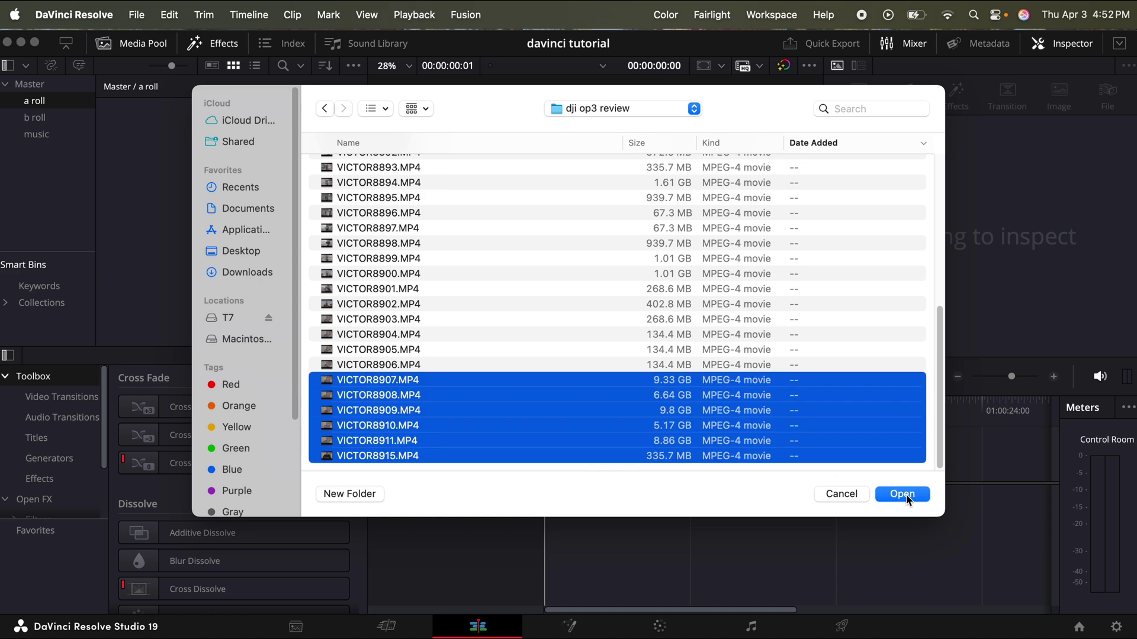
click(902, 494)
- Look through the b roll bin, then open the empty music bin
scroll(350, 231, down, 5)
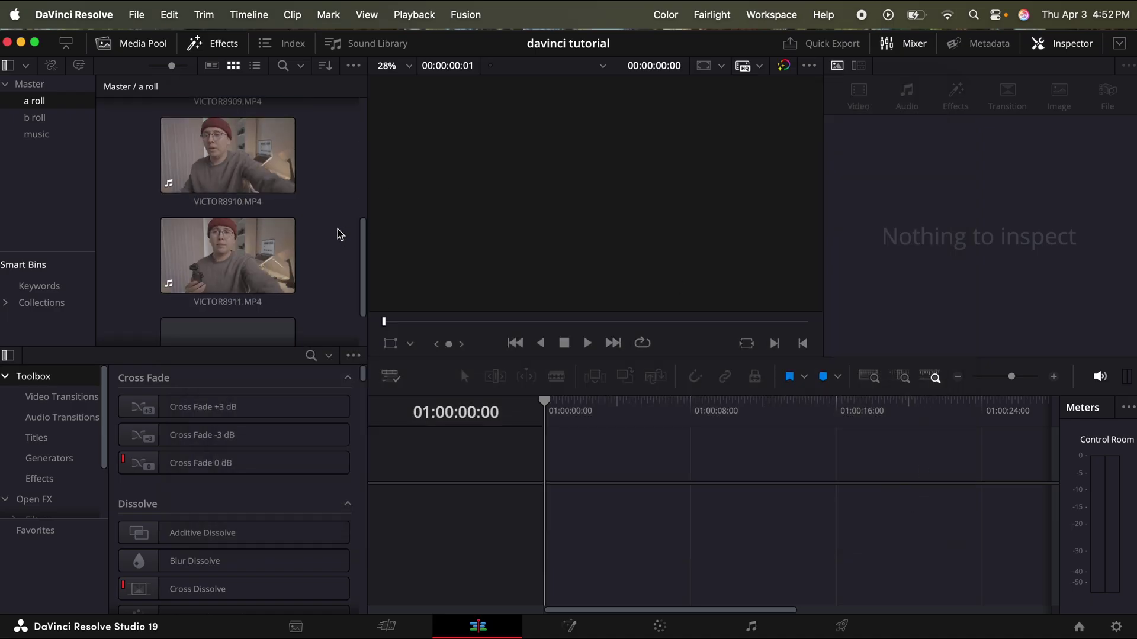
scroll(340, 234, up, 5)
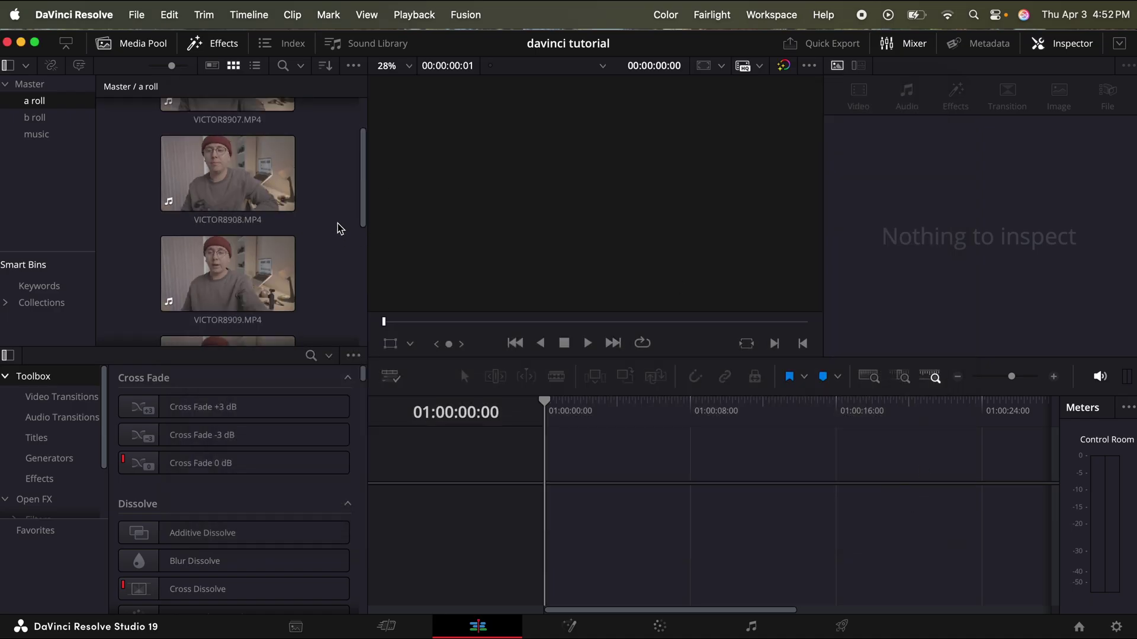
click(64, 117)
click(69, 135)
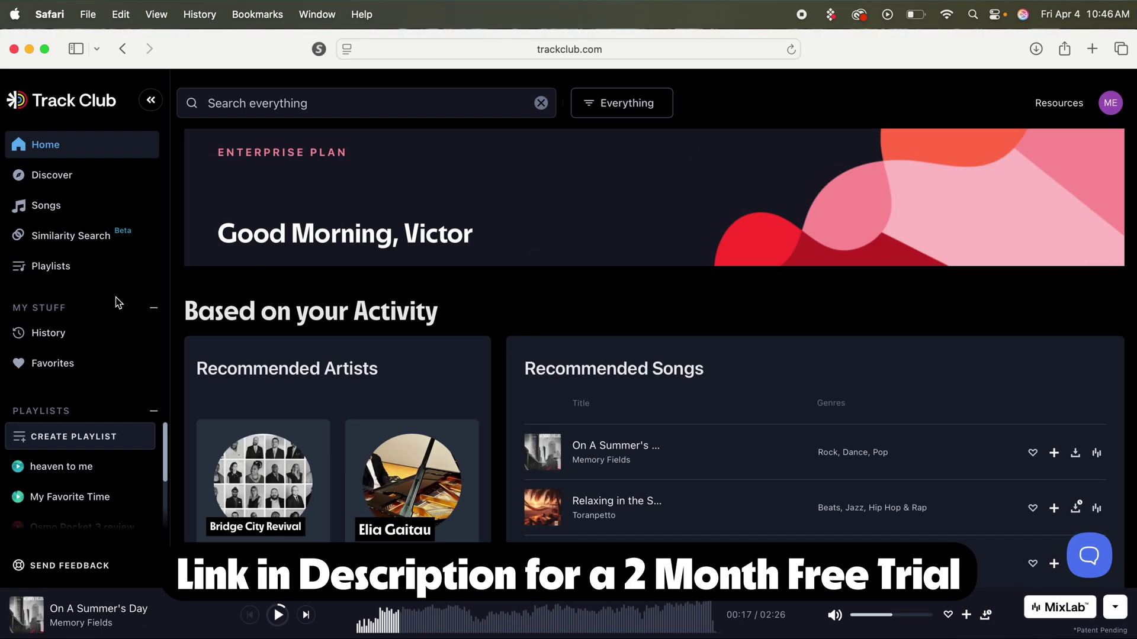
- Navigate from Track Club's Playlists page to the Similarity Search page
click(35, 266)
scroll(790, 363, down, 10)
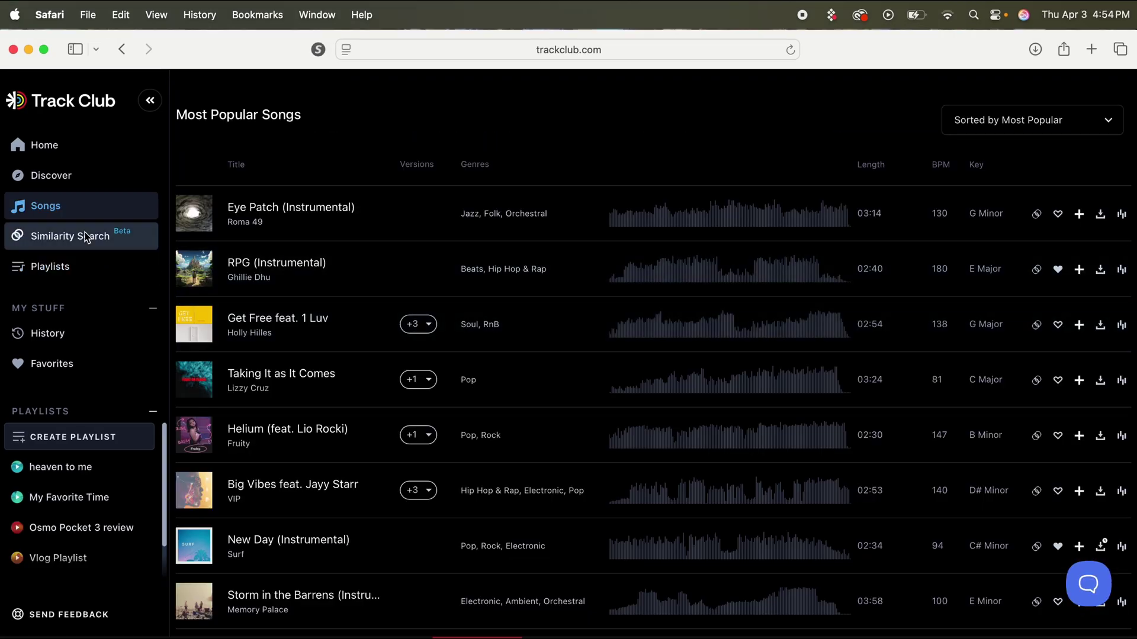
click(76, 239)
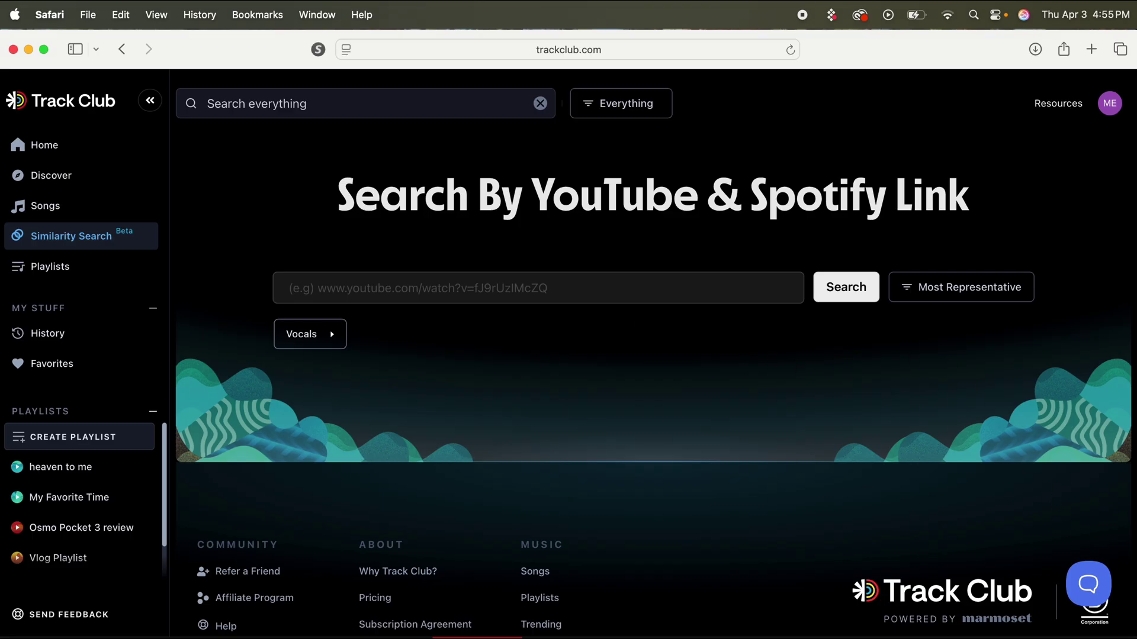
- Copy the song link for Wallows' 'Calling After Me' via Share > Copy Song Link
key(super+Tab)
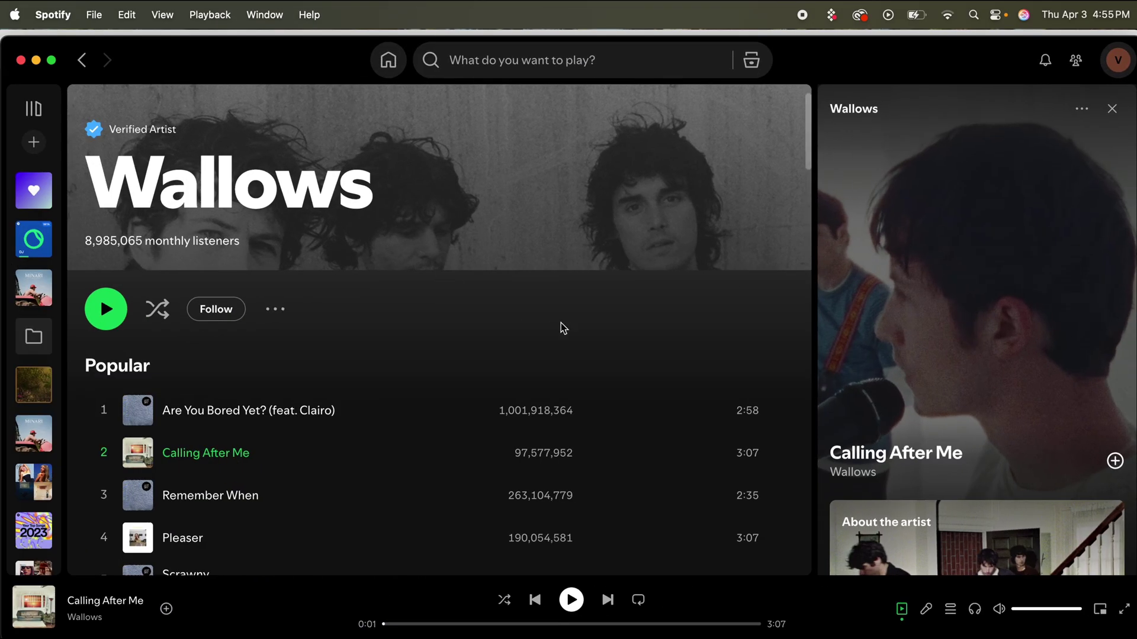
scroll(774, 445, down, 1)
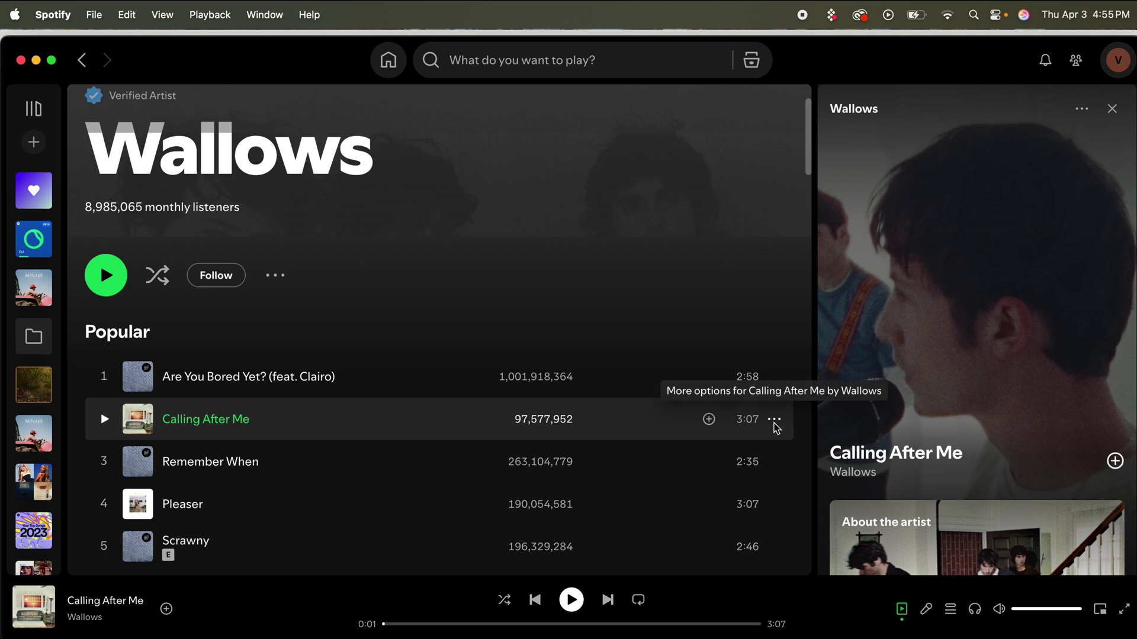
click(774, 420)
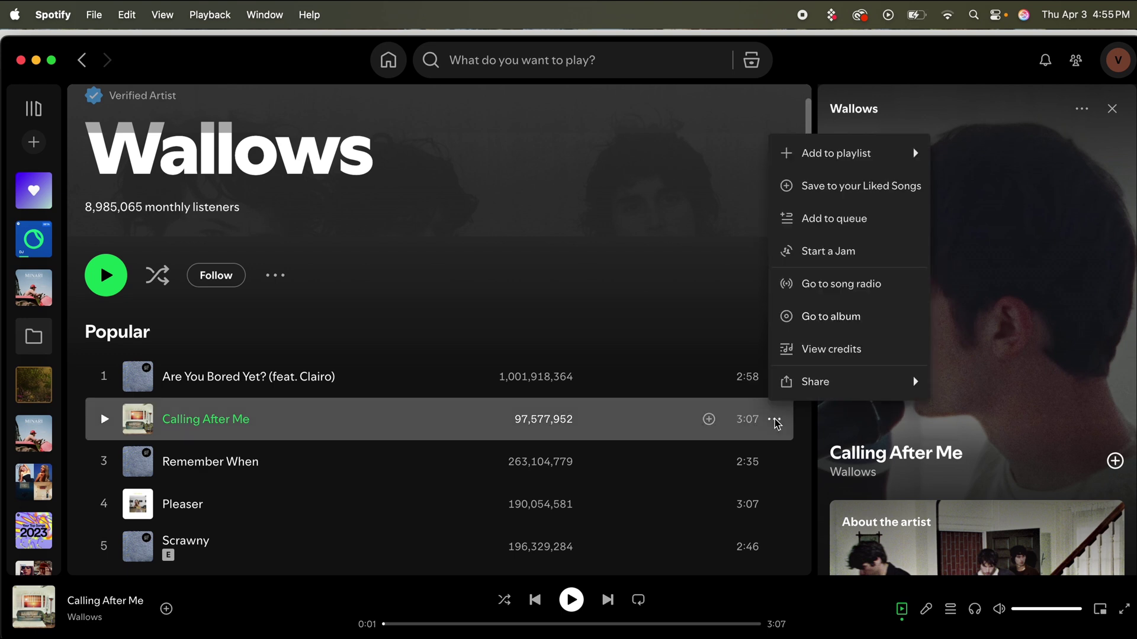
click(775, 424)
scroll(721, 372, up, 2)
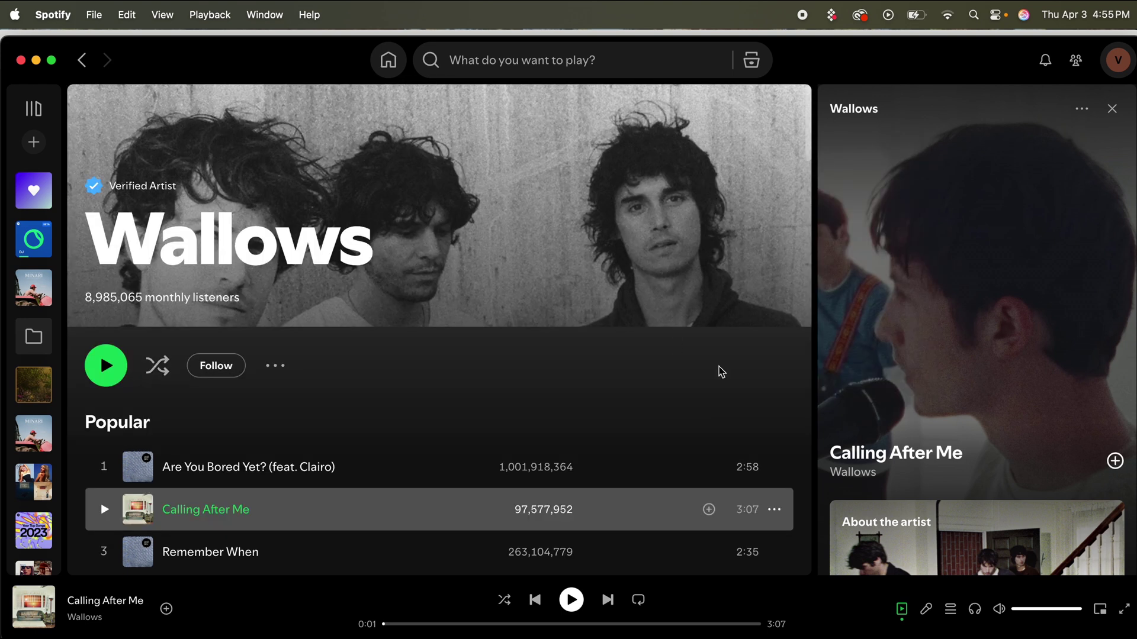
scroll(596, 500, down, 1)
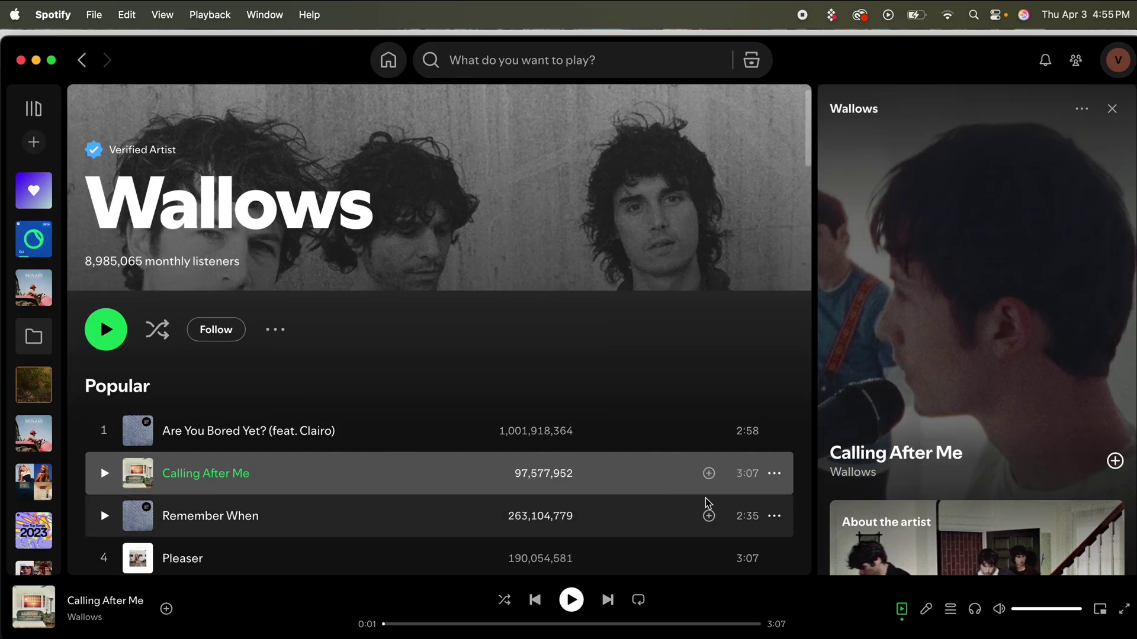
click(775, 476)
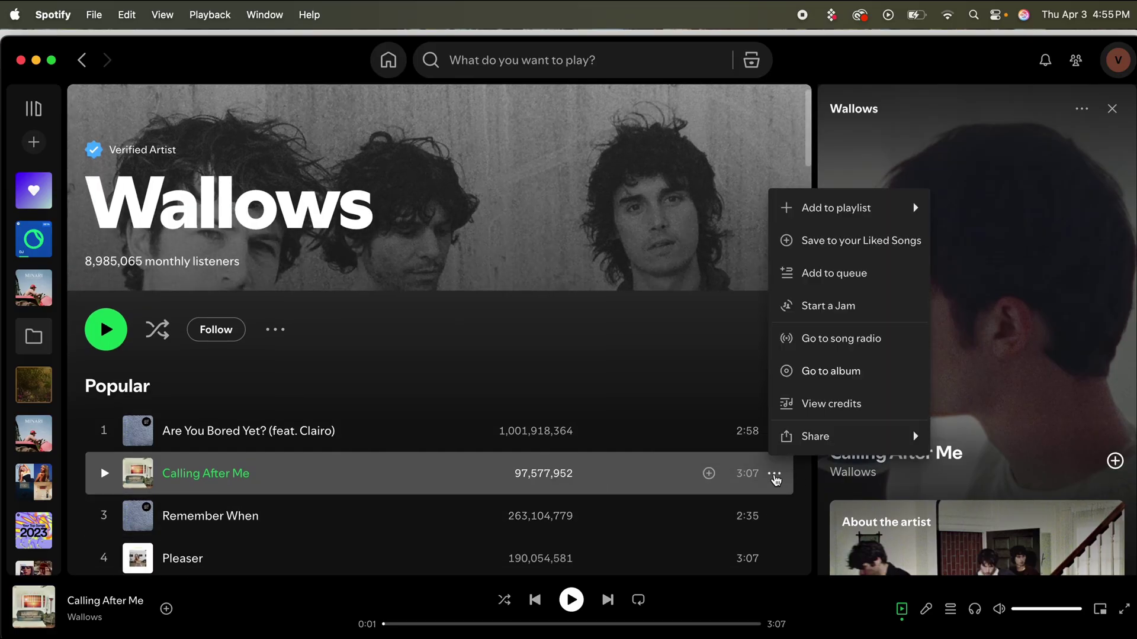
mouse_move(832, 435)
click(985, 438)
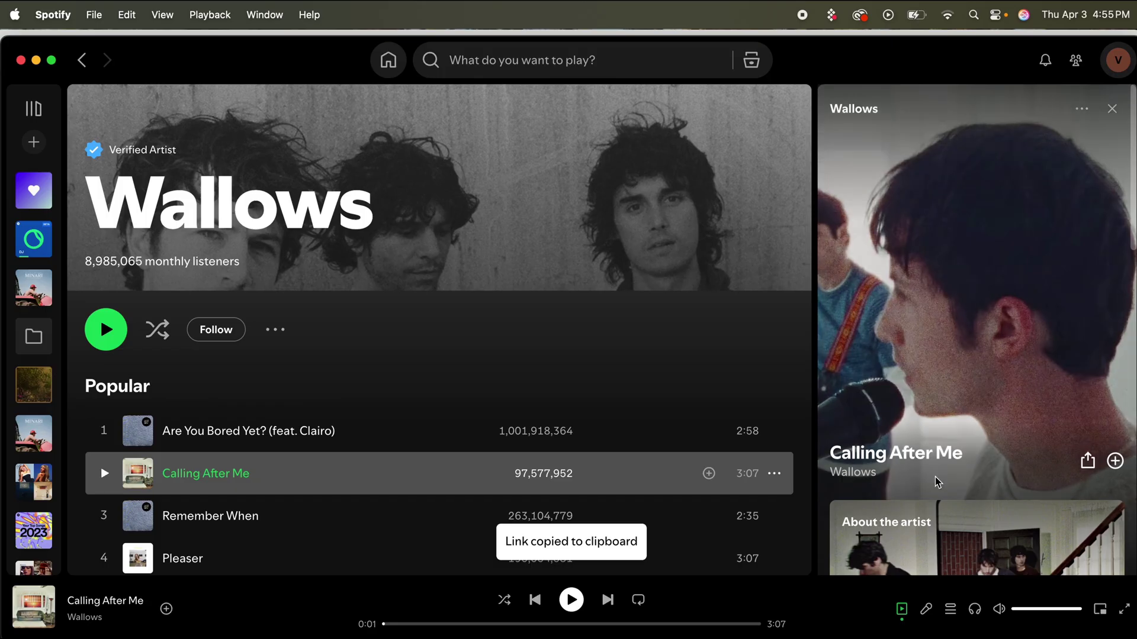
- Paste the Calling After Me link into Track Club, search, and play Bright Lights Big City
key(super+Tab)
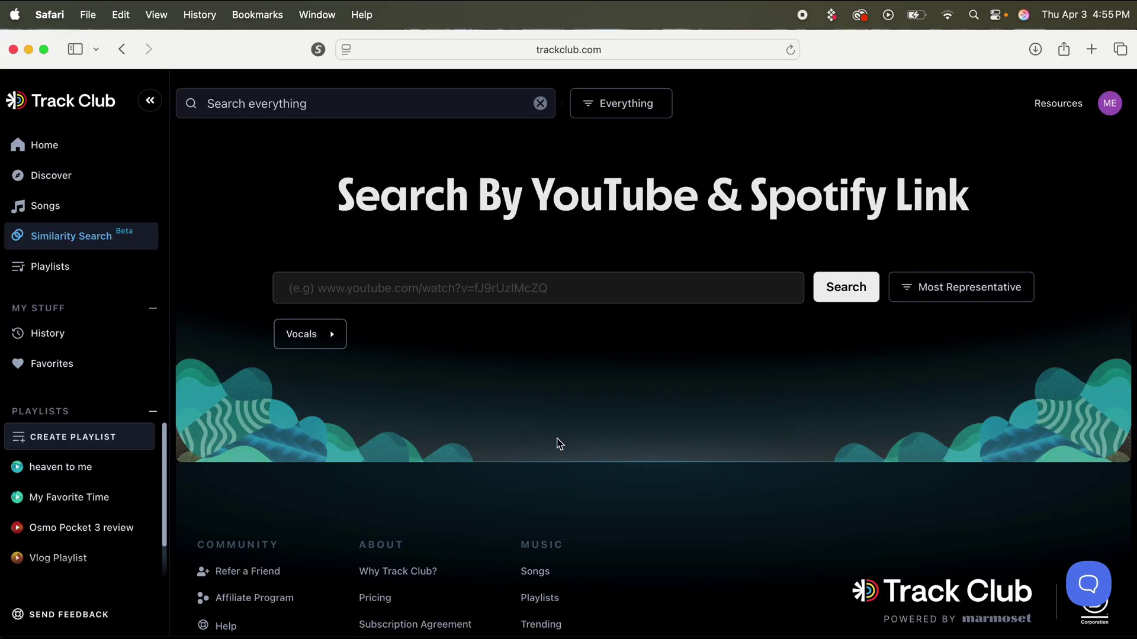
click(572, 292)
key(super+v)
click(835, 298)
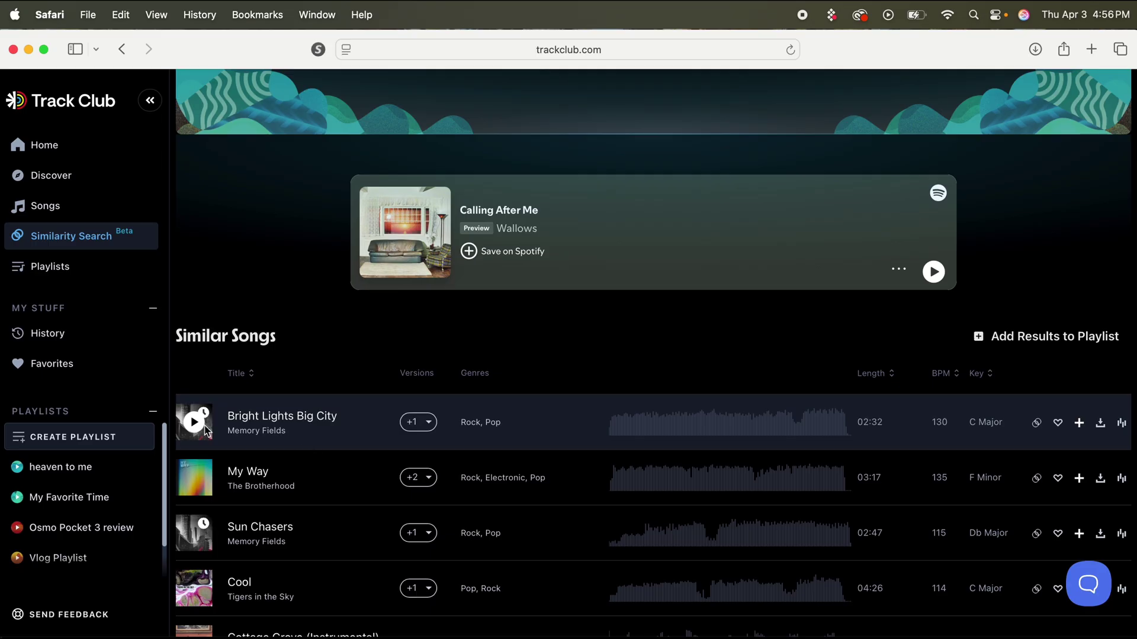
click(195, 423)
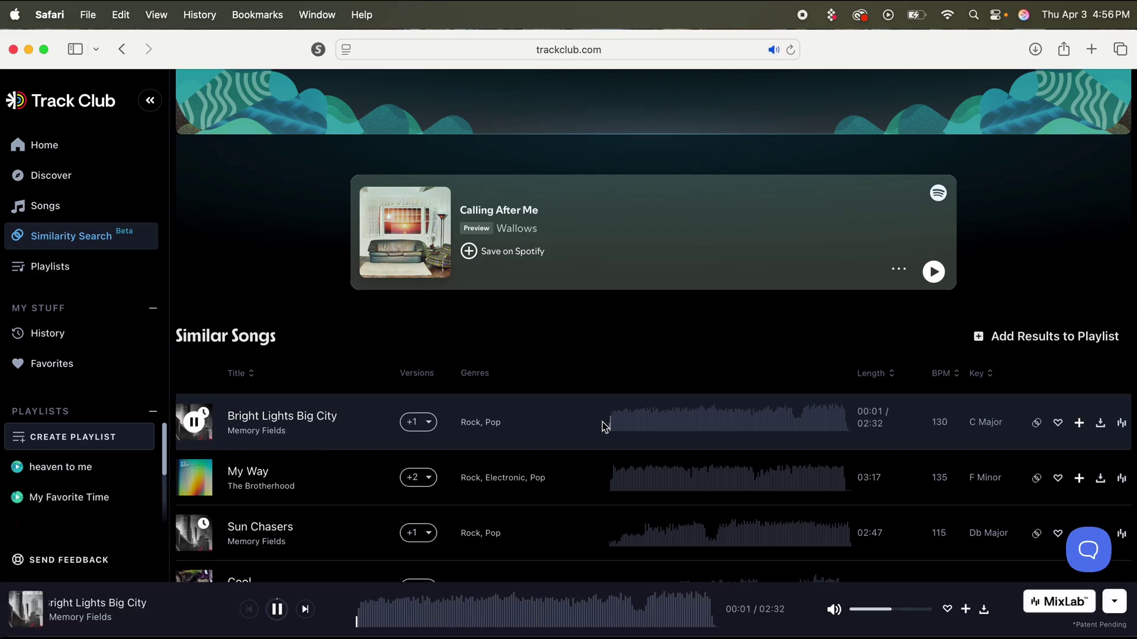
scroll(1068, 405, down, 1)
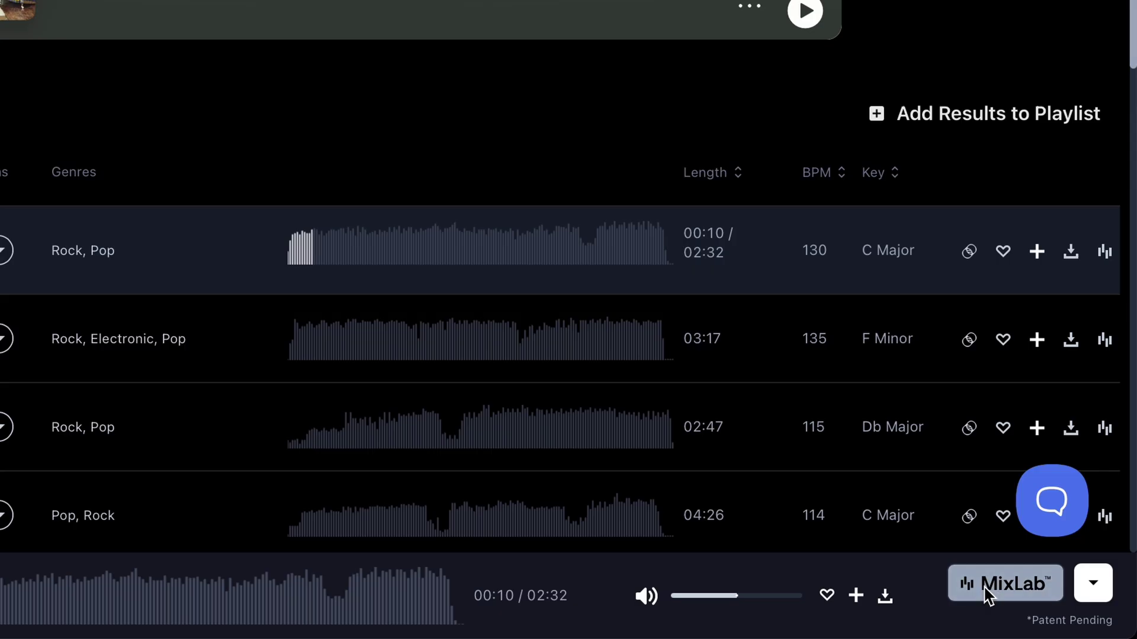
- Mute the Tambourine and Vocals stems in the song's mixer, then download the mix as MP3
click(987, 595)
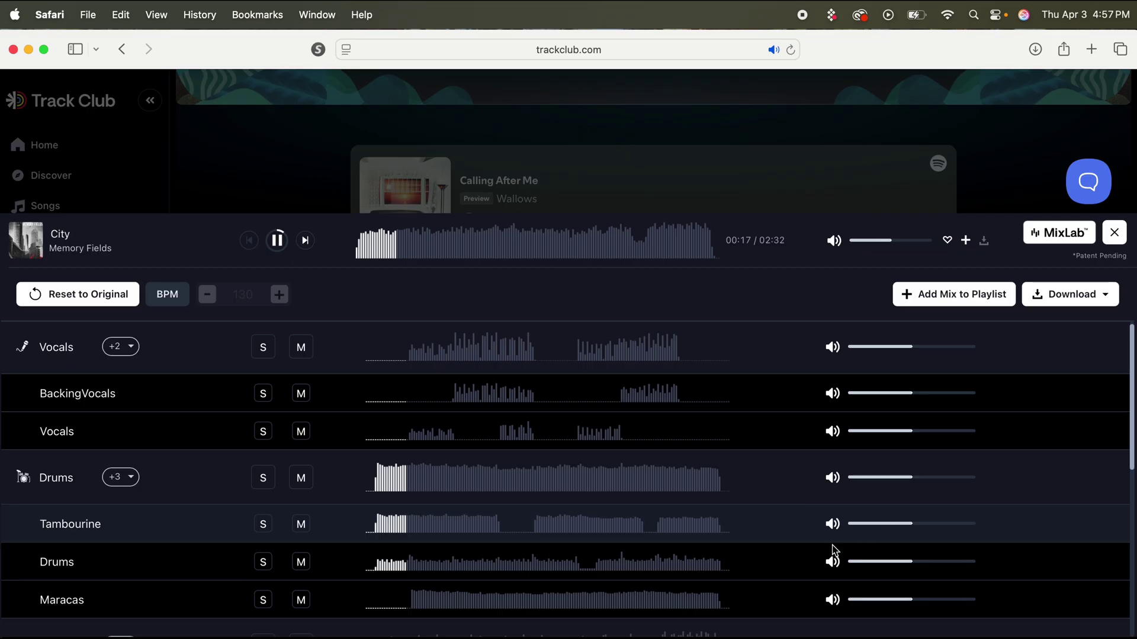
scroll(301, 526, down, 1)
click(302, 523)
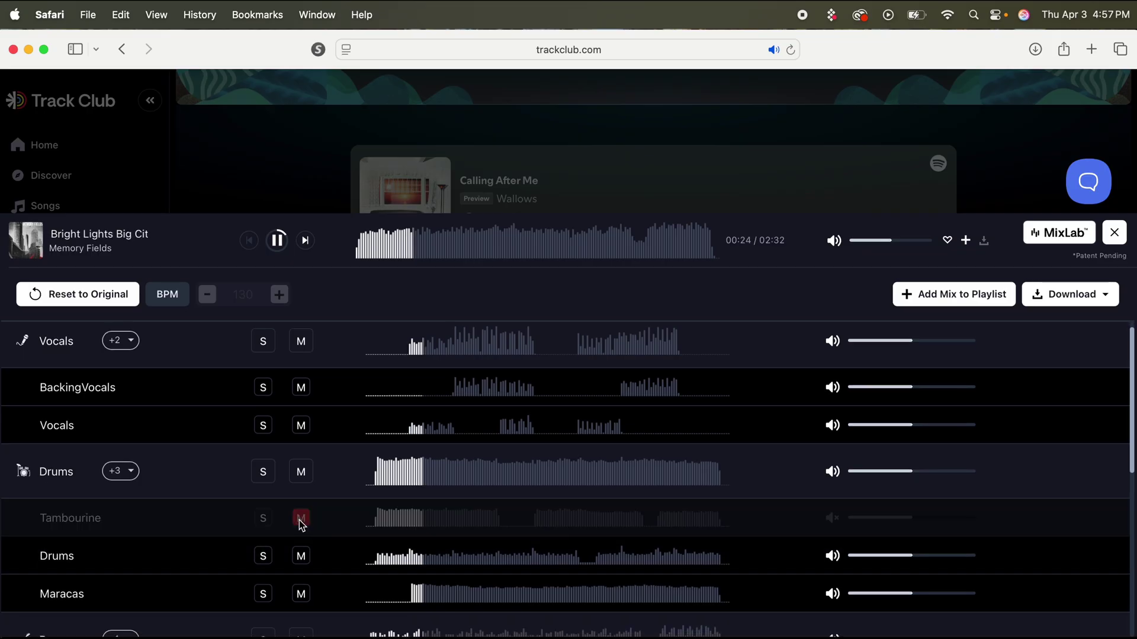
click(300, 344)
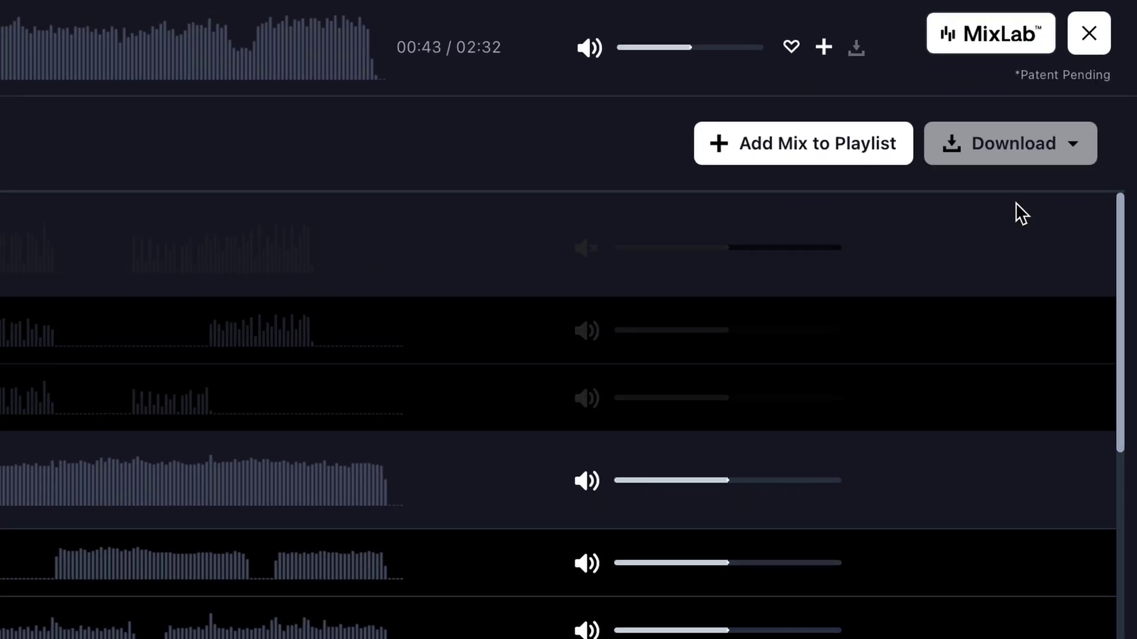
click(1067, 151)
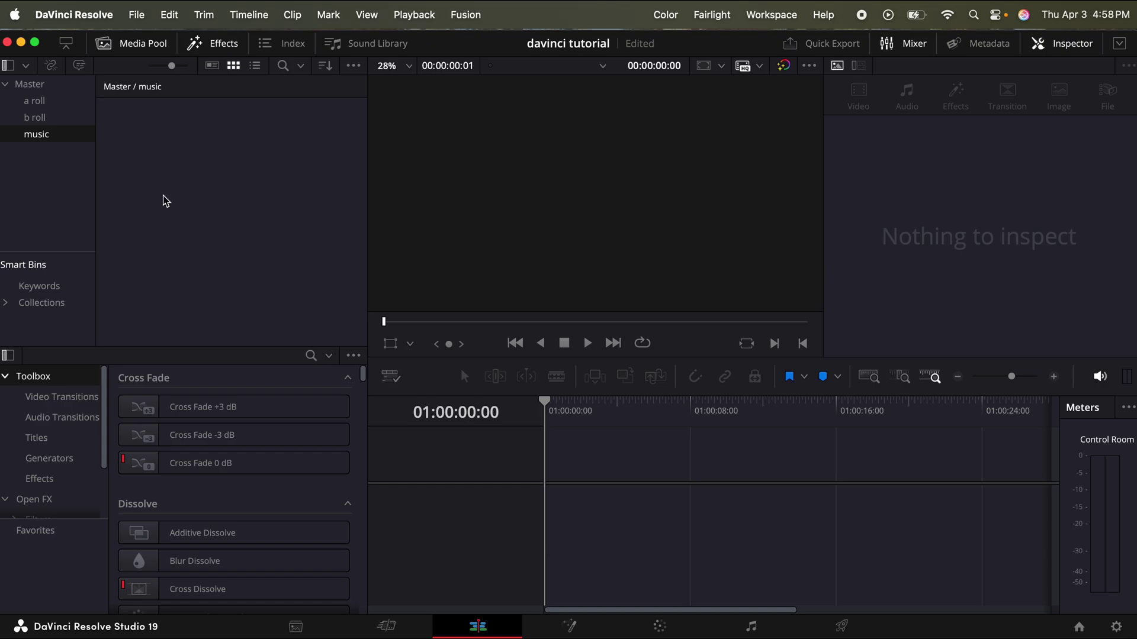
- Import the Bright Lights Big City MP3 from Downloads into the media pool
key(super+i)
click(666, 170)
click(925, 501)
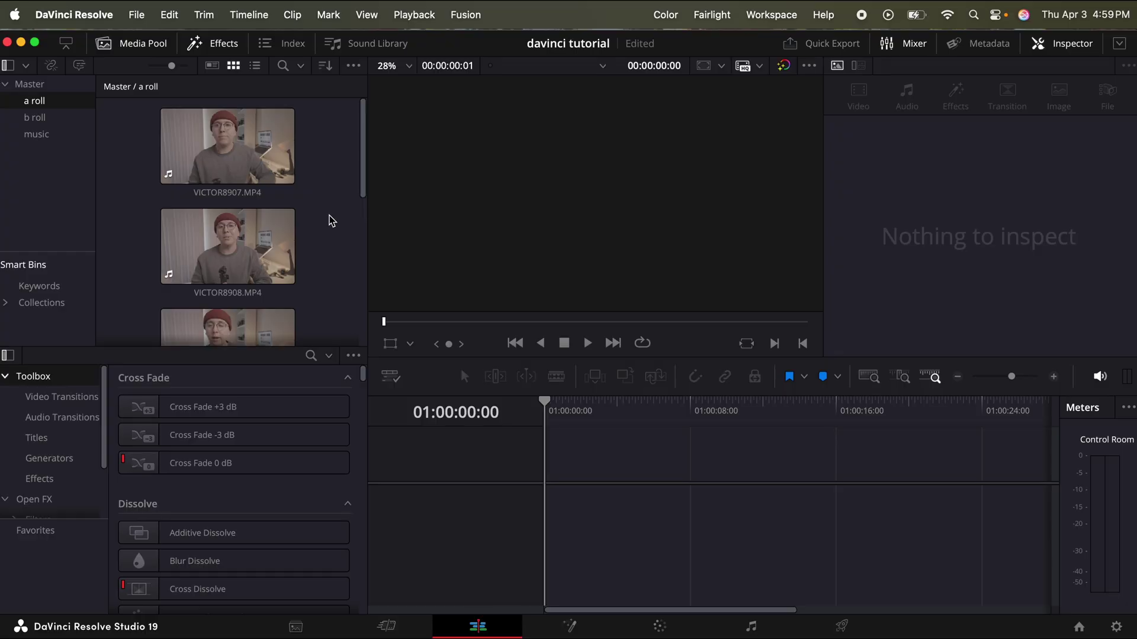
- Preview VICTOR8907.MP4, mark in and out points, and drop that range onto a new Timeline 1
click(222, 193)
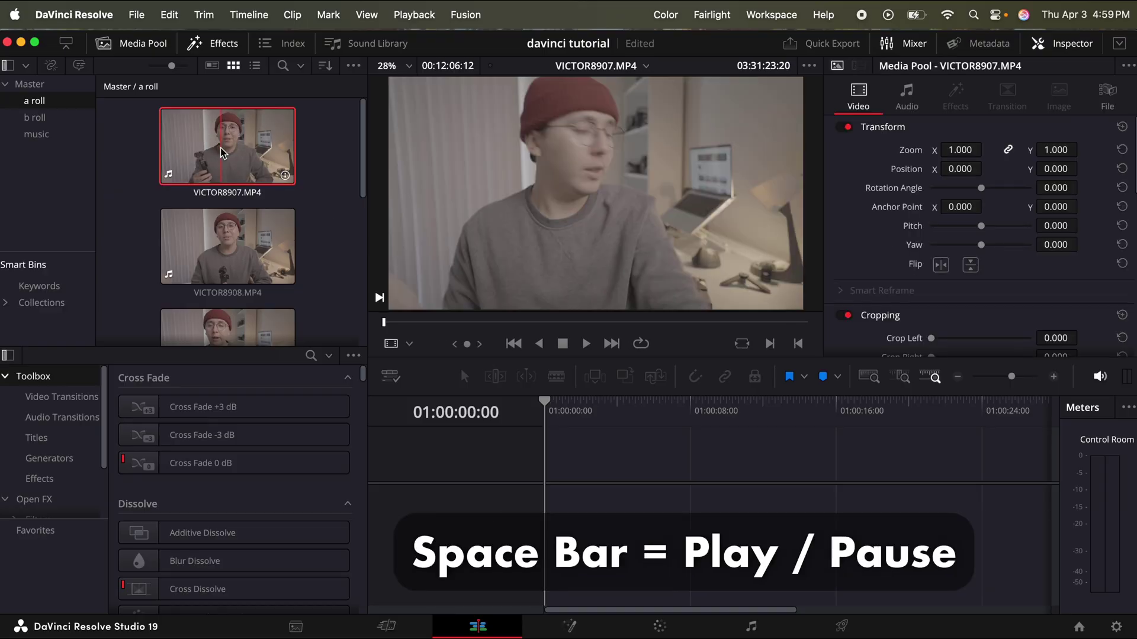
key(space)
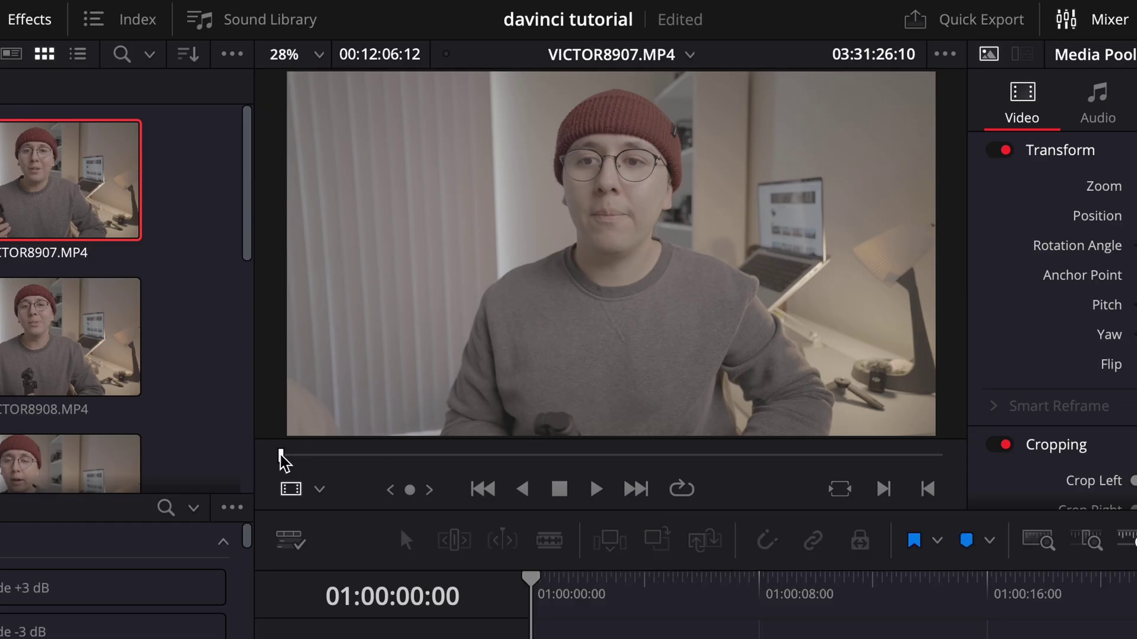
drag(281, 455, 403, 460)
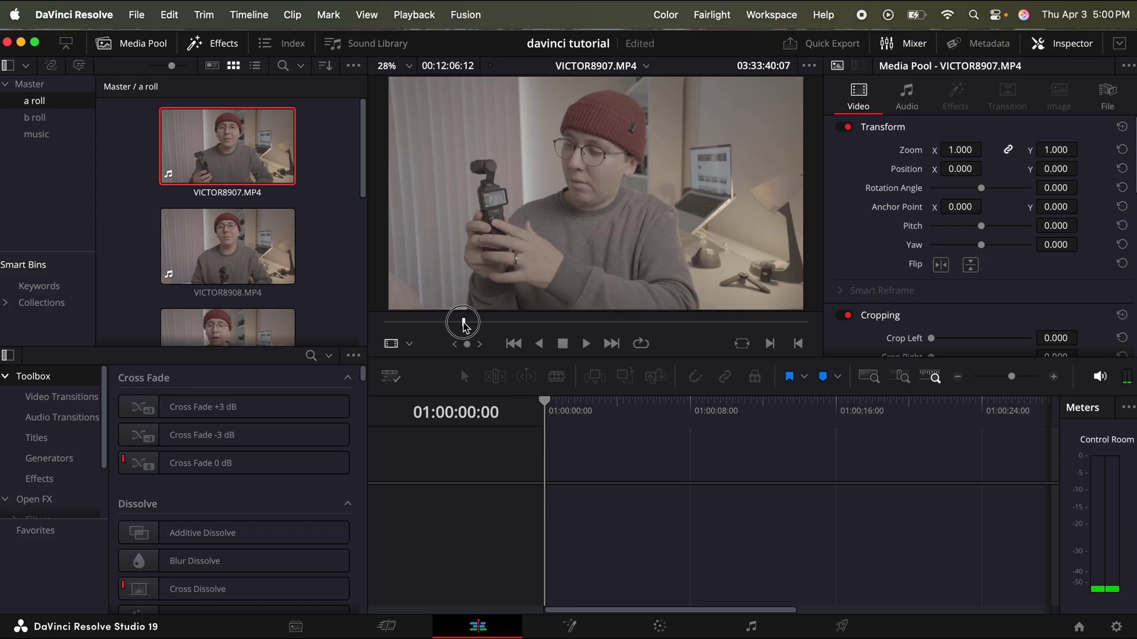
drag(463, 325, 465, 324)
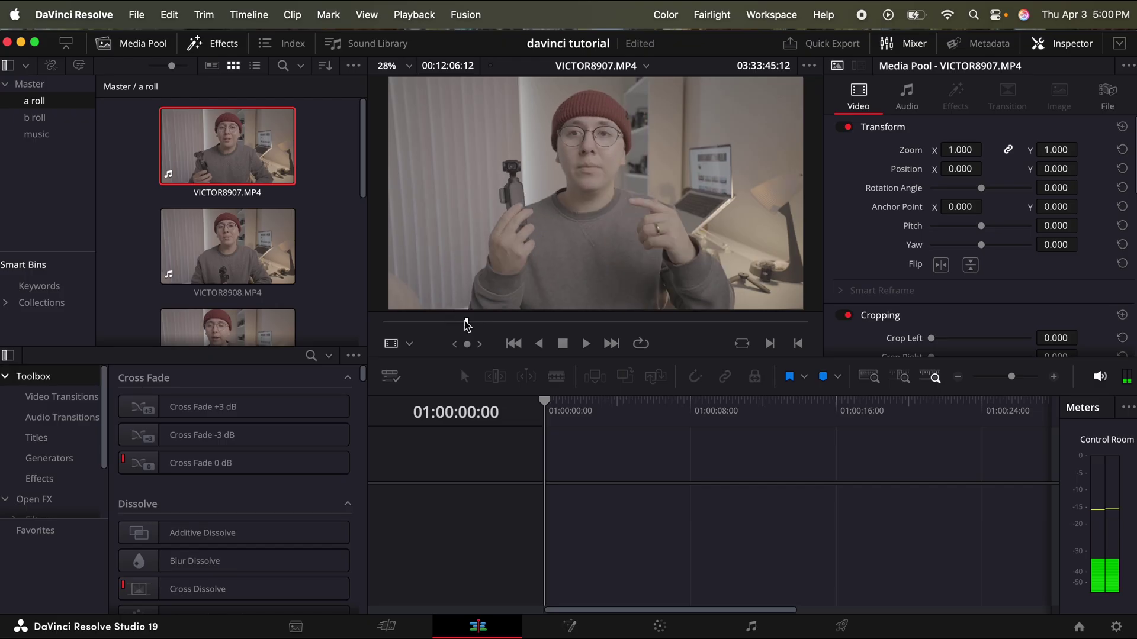
key(i)
click(801, 322)
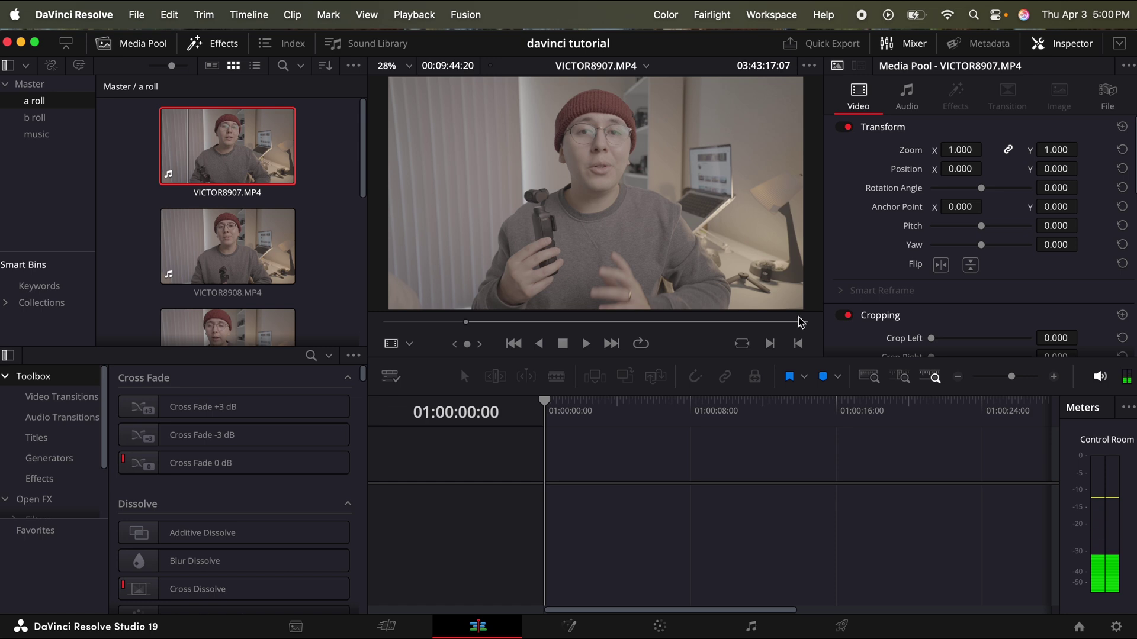
key(o)
drag(634, 246, 554, 472)
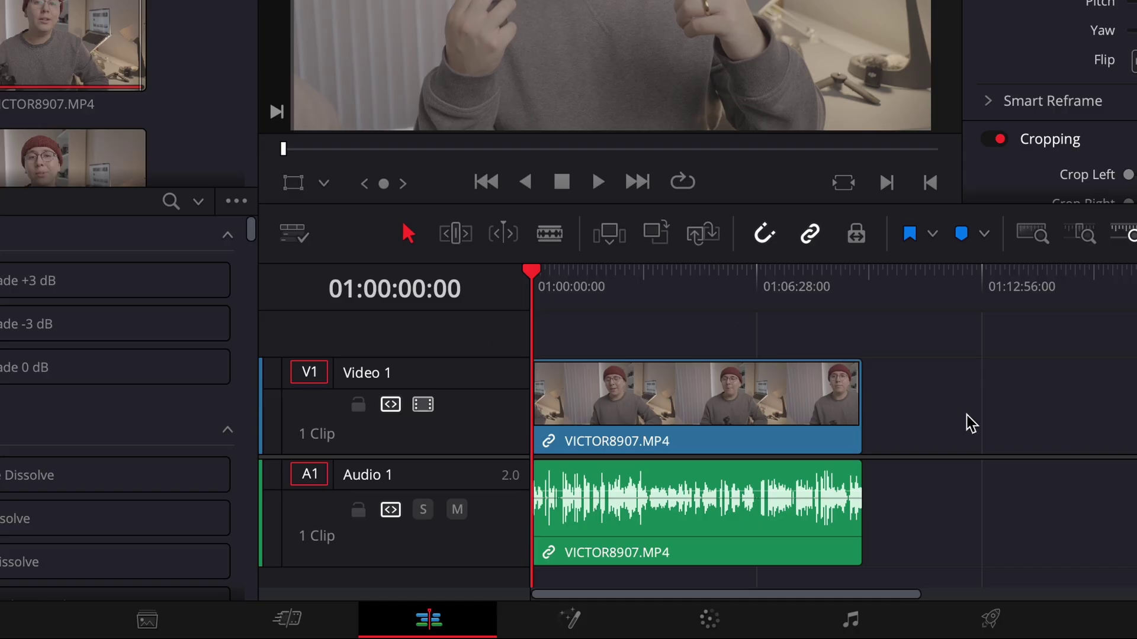
- Enlarge the timeline panel, play the edit, and zoom until VICTOR8907.MP4 fills the track width
mouse_move(921, 455)
mouse_down()
mouse_move(926, 418)
mouse_move(926, 434)
mouse_up()
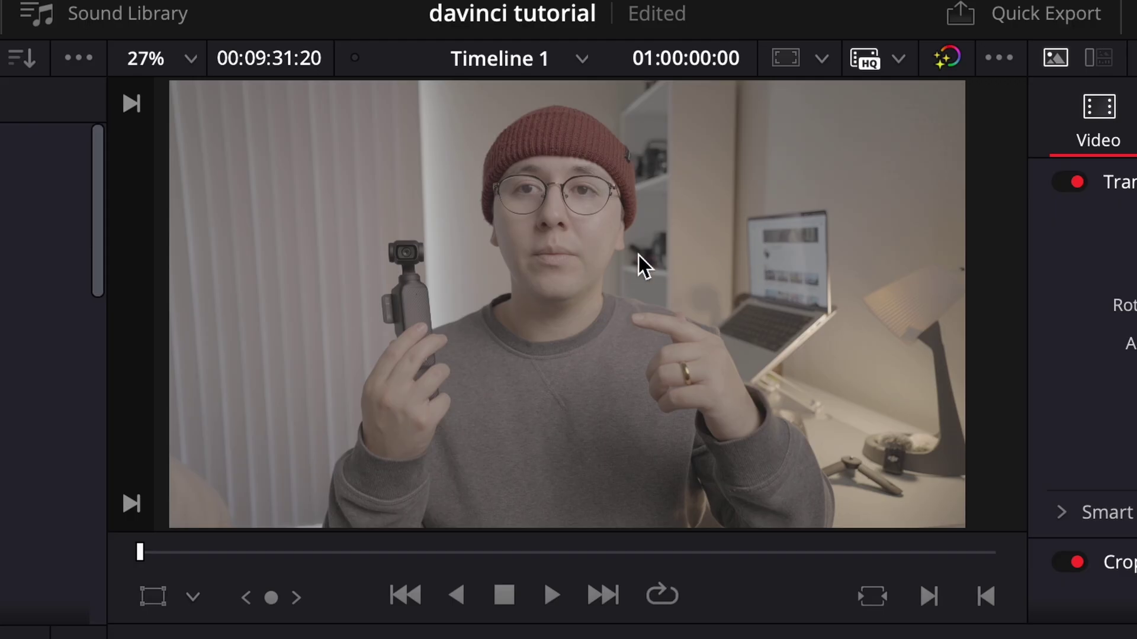
scroll(638, 255, down, 3)
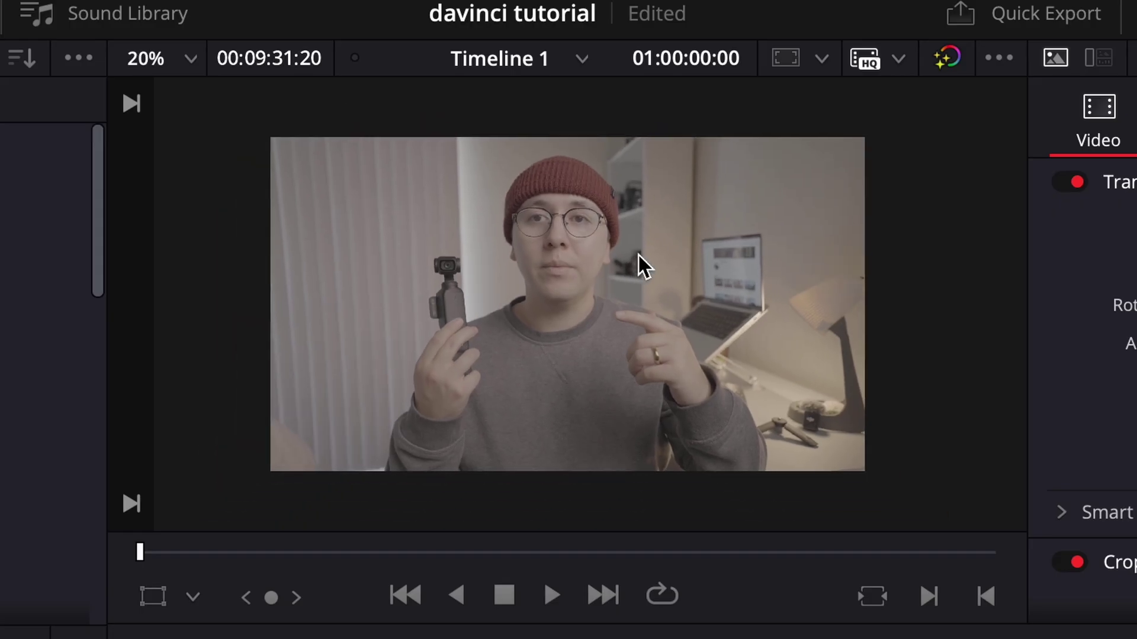
scroll(638, 255, up, 4)
scroll(639, 255, down, 3)
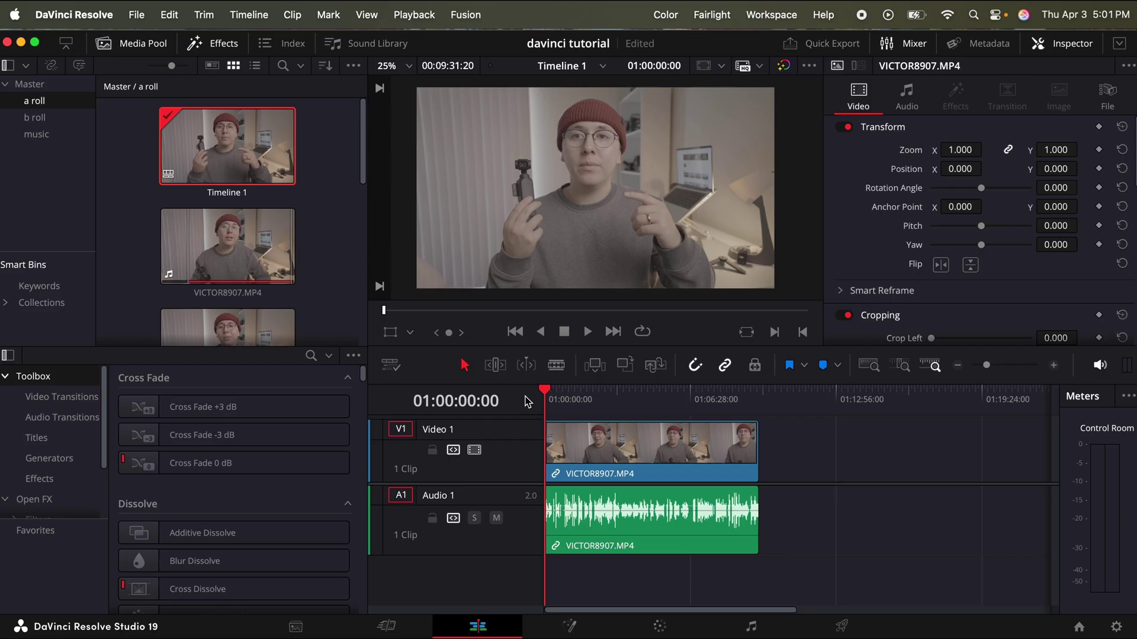
key(space)
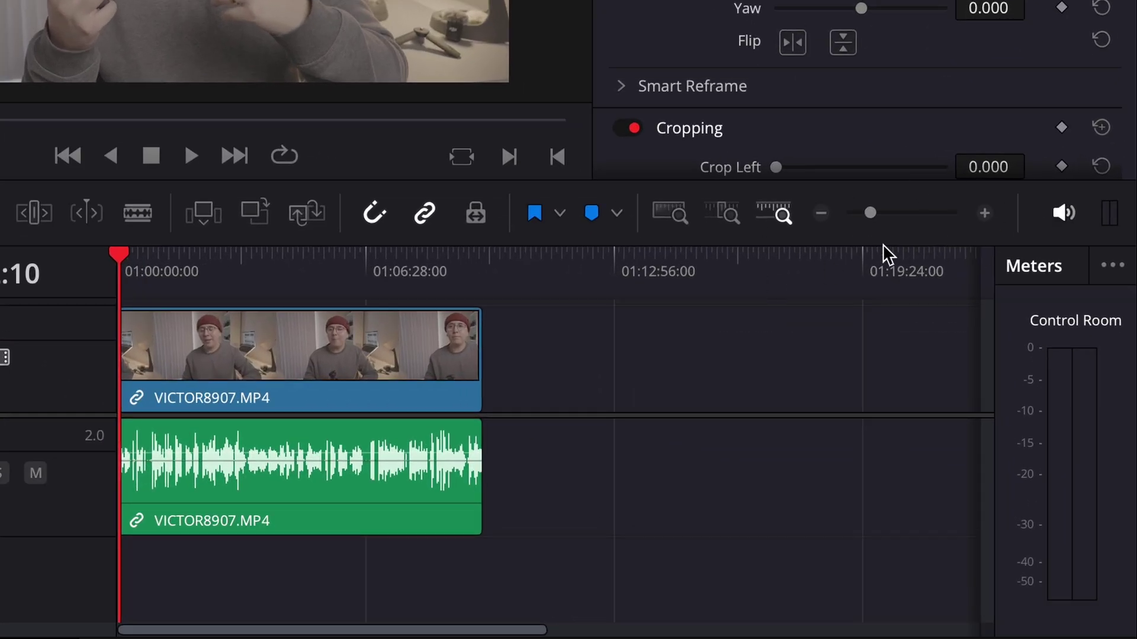
drag(875, 214, 917, 214)
drag(230, 284, 584, 284)
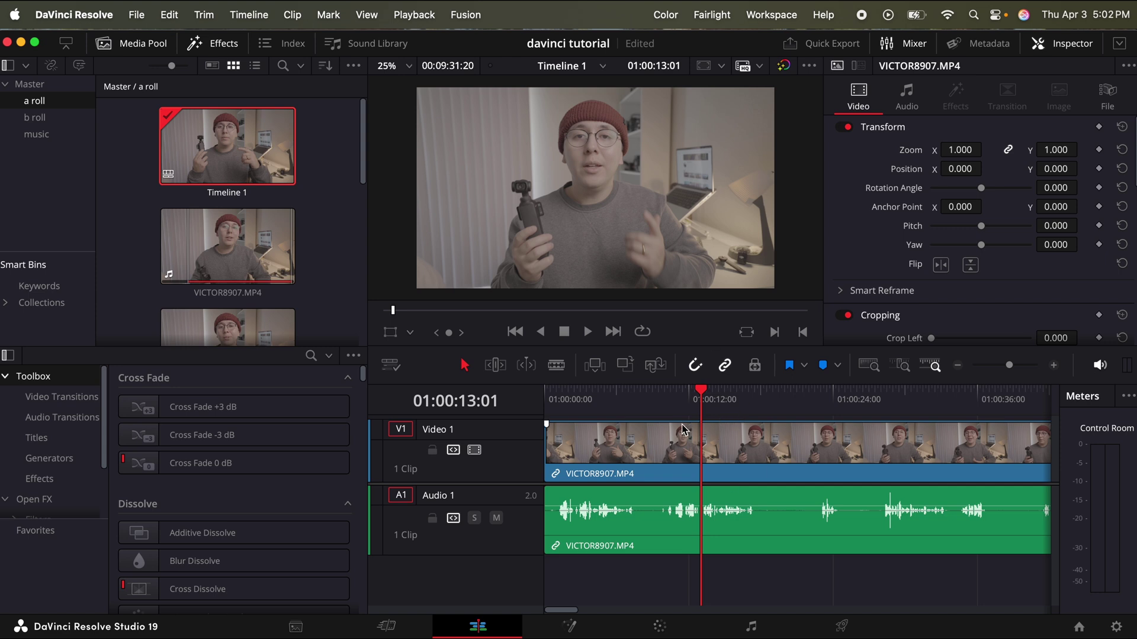
- In Keyboard Customization, clear the Q shortcut from Source/Timeline Viewer
click(74, 15)
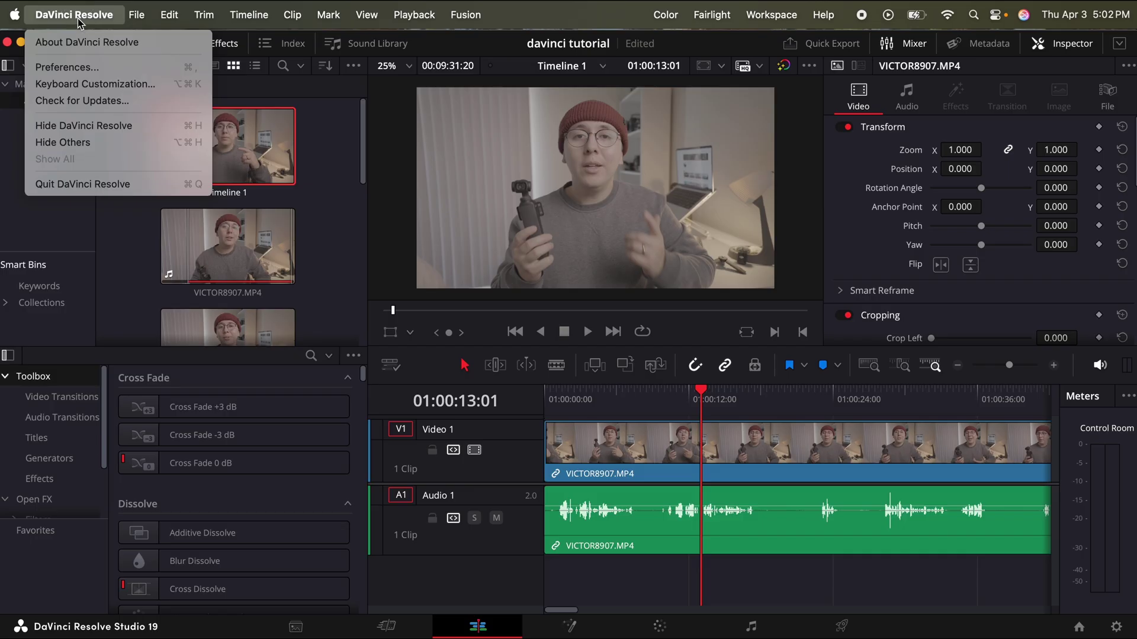
click(89, 84)
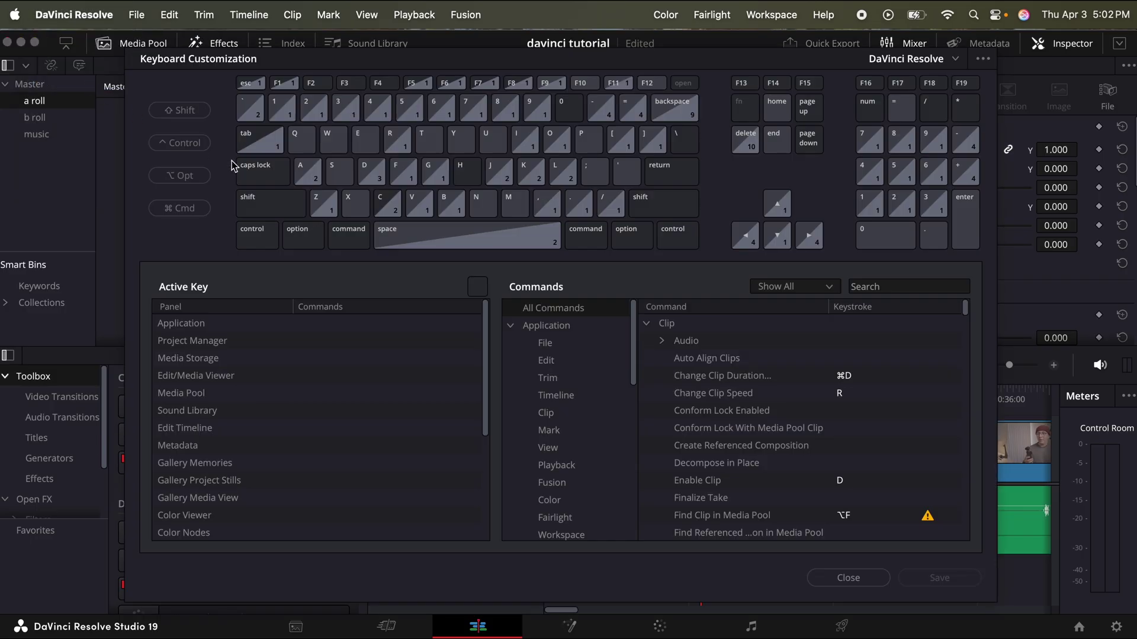
click(305, 139)
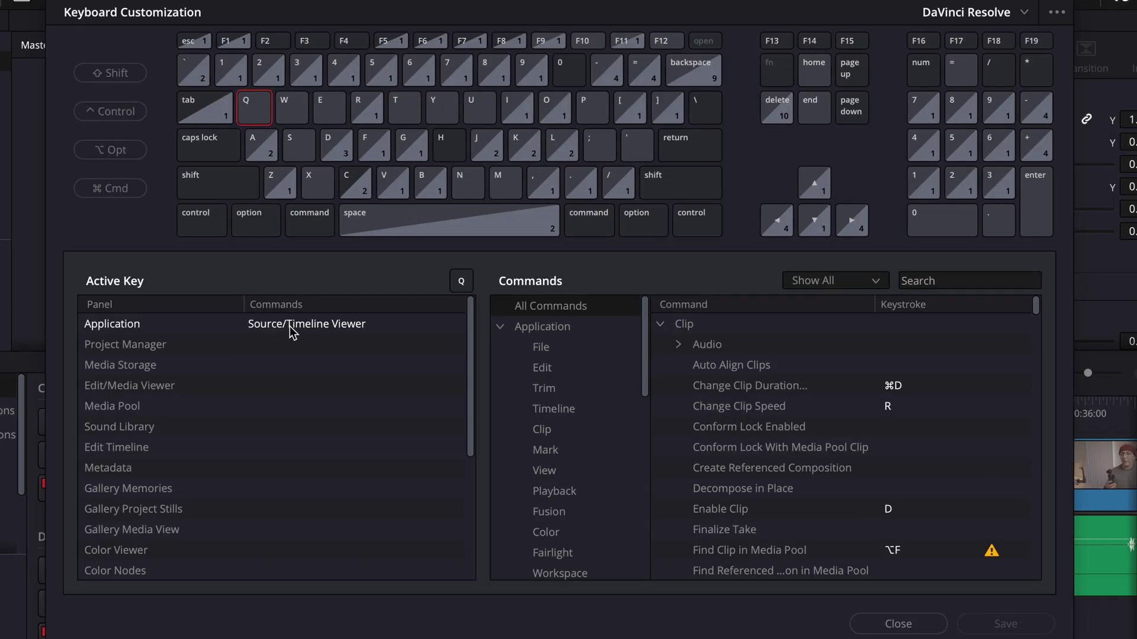
click(291, 332)
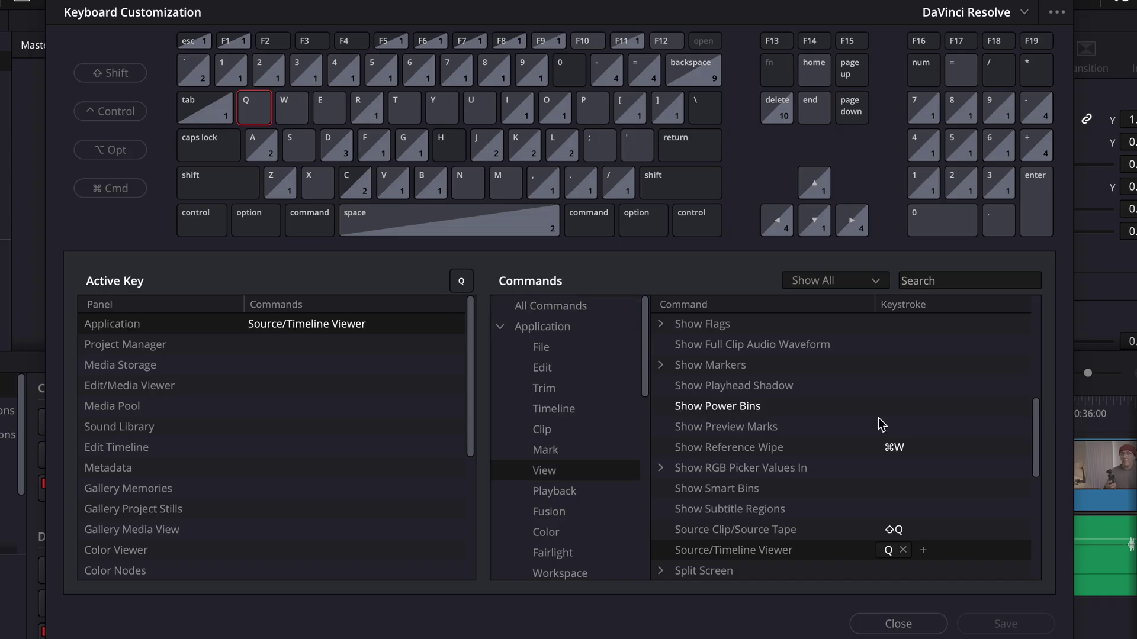
click(903, 551)
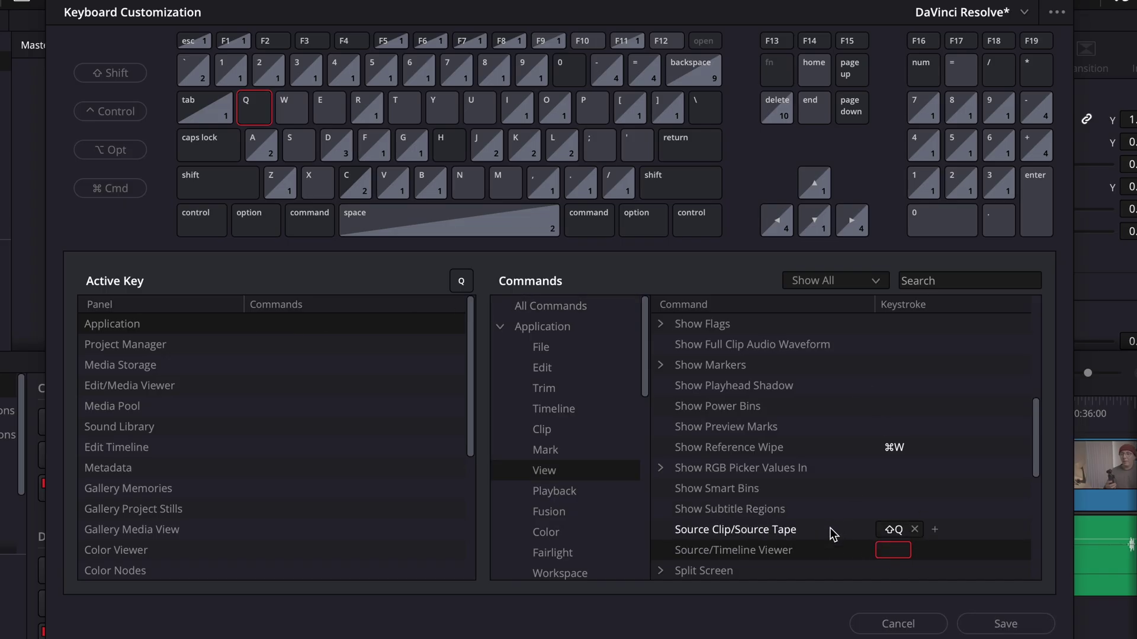
- Assign Q as the shortcut for the ripple Start to Playhead trim command
click(544, 388)
click(600, 308)
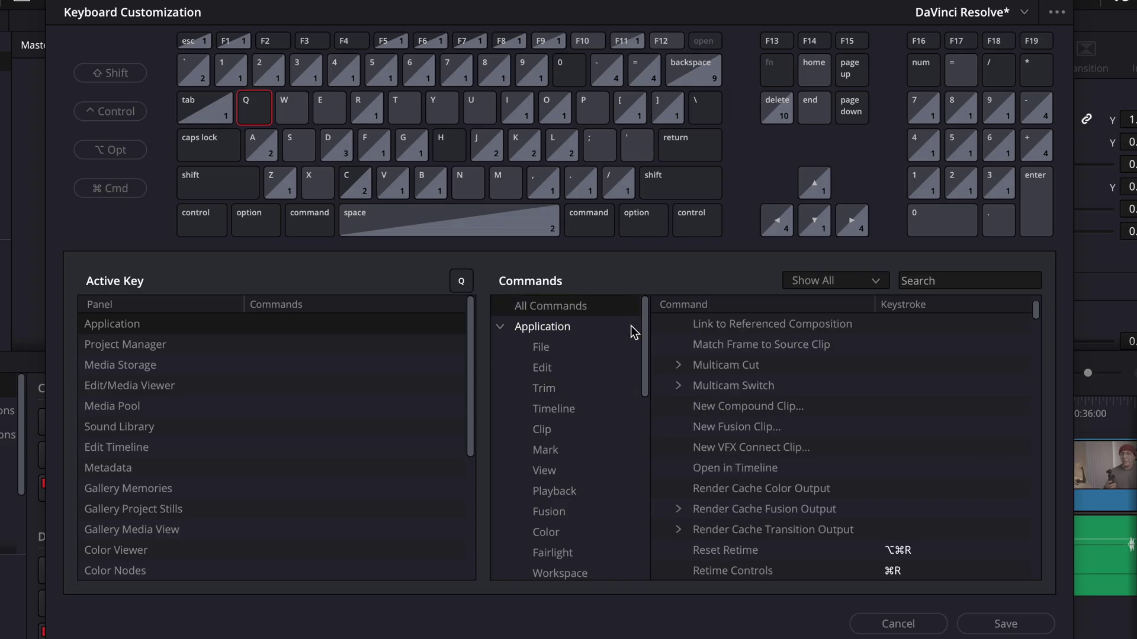
click(972, 283)
text(start to pl)
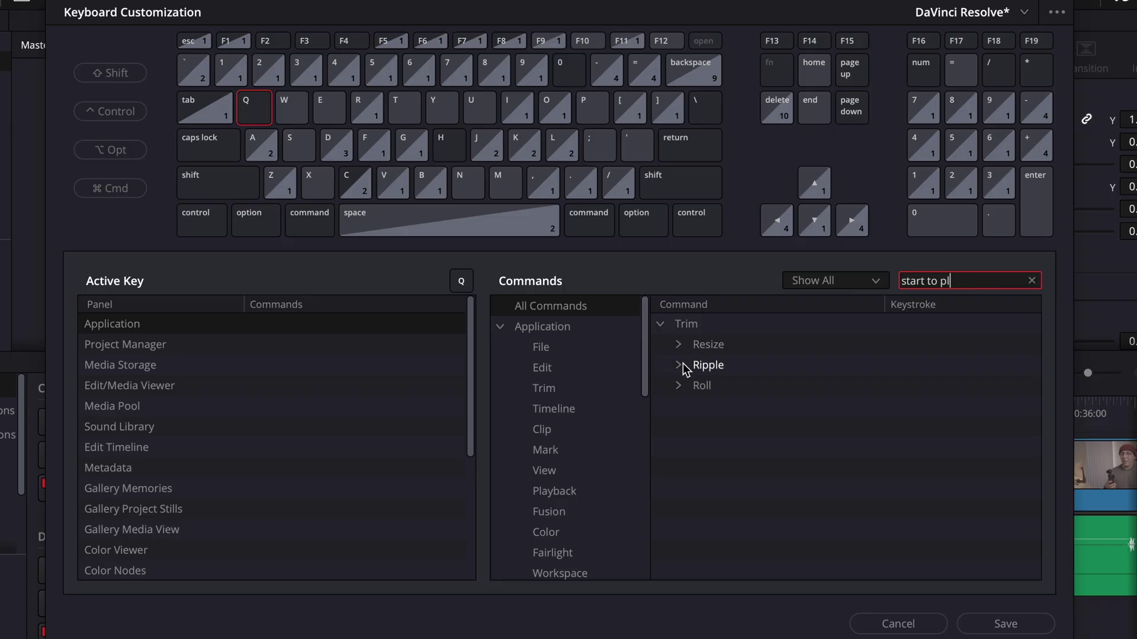
click(678, 364)
click(929, 386)
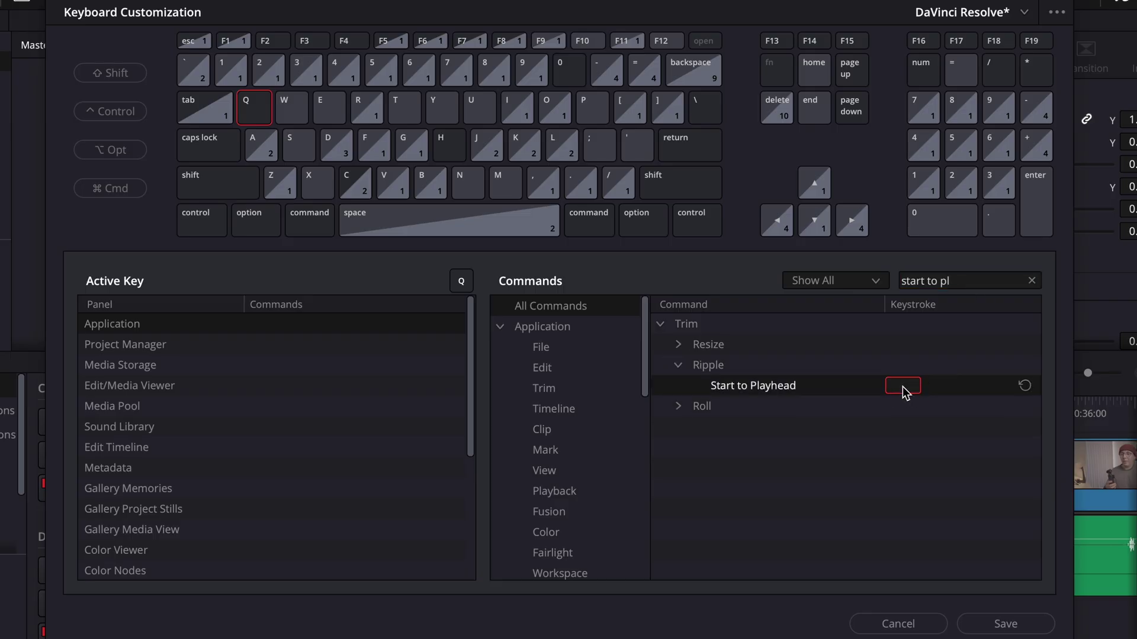
key(q)
click(301, 114)
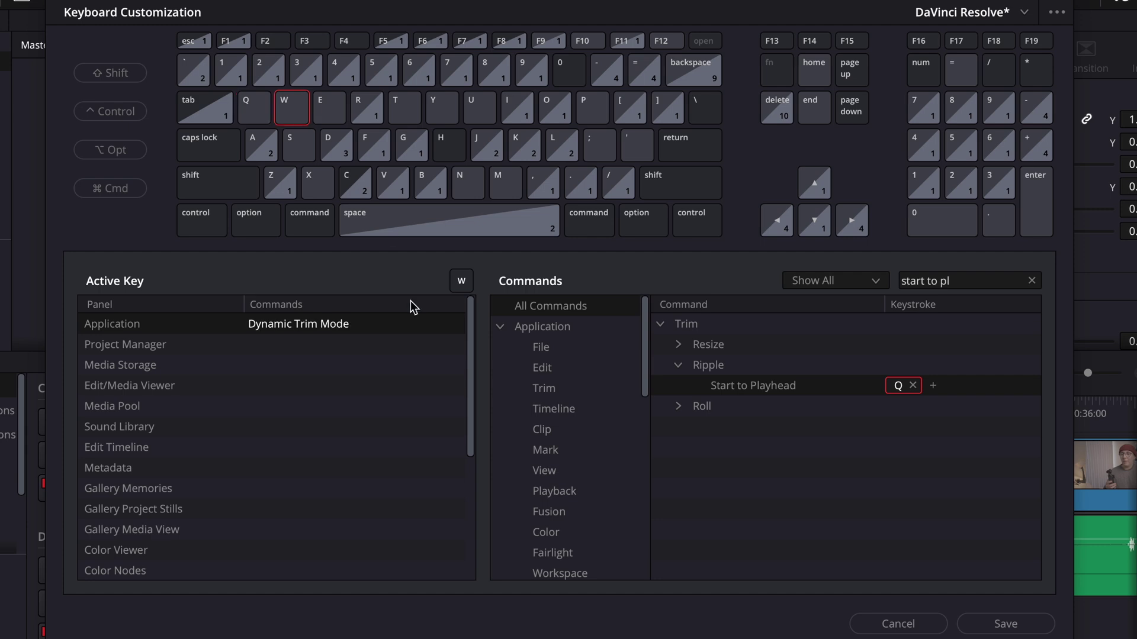
- Move the W shortcut from Dynamic Trim Mode to the ripple End to Playhead command
click(330, 327)
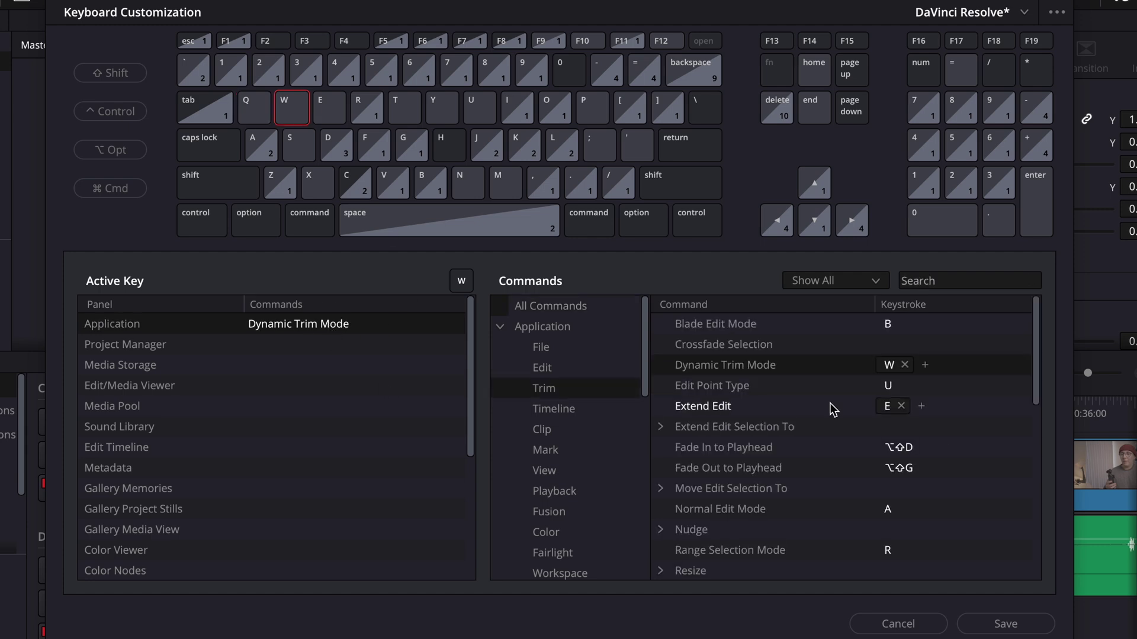
click(906, 365)
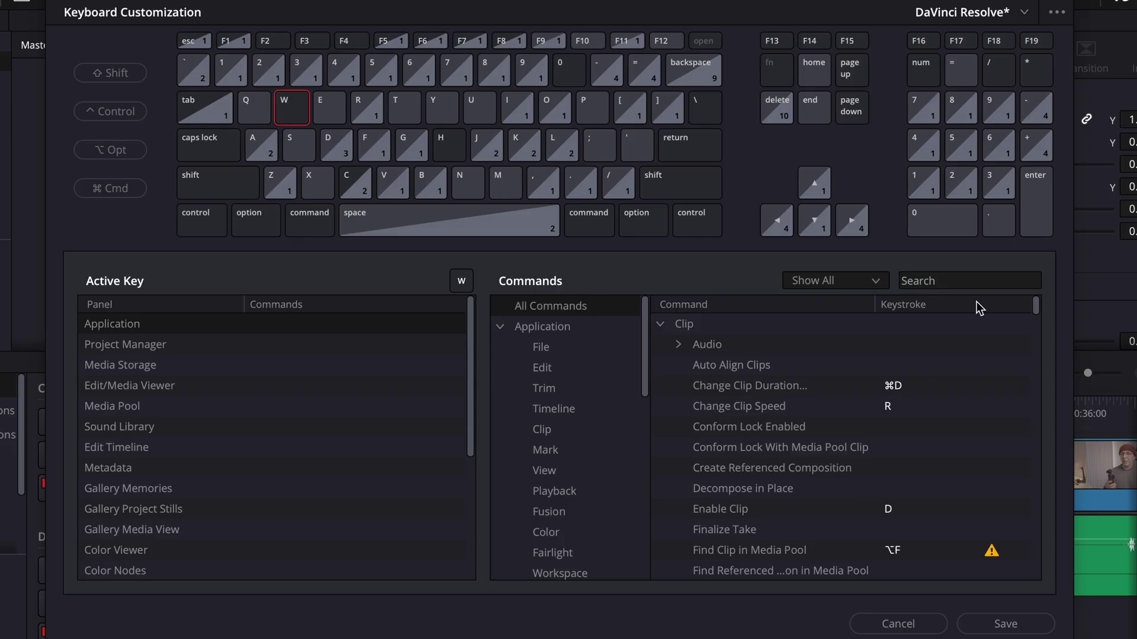
click(971, 283)
text(end)
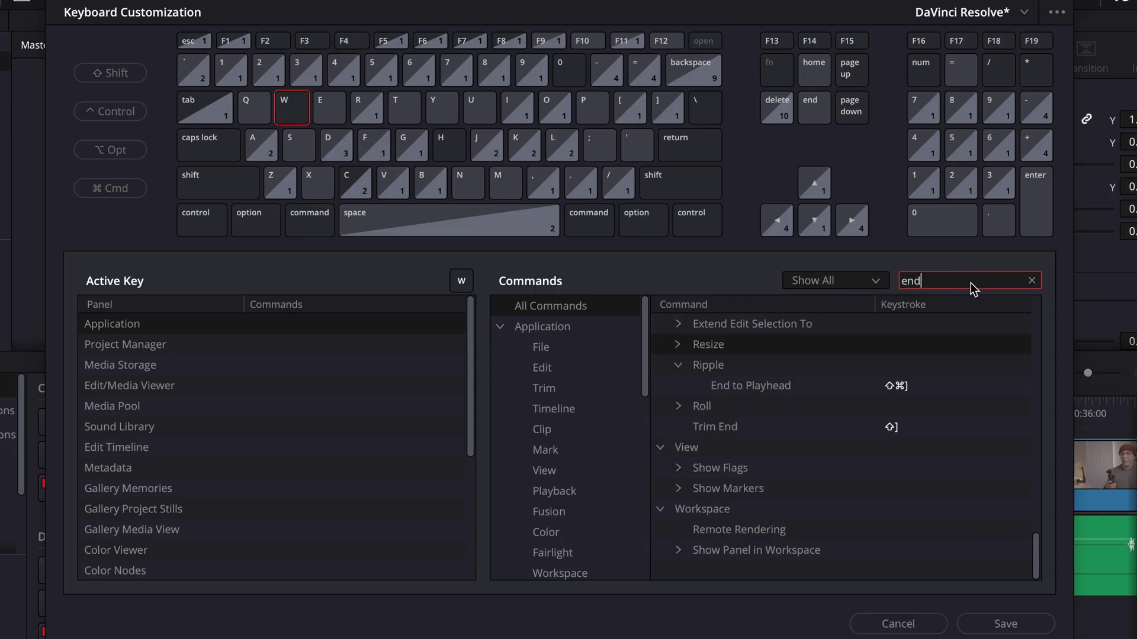
text( to pl)
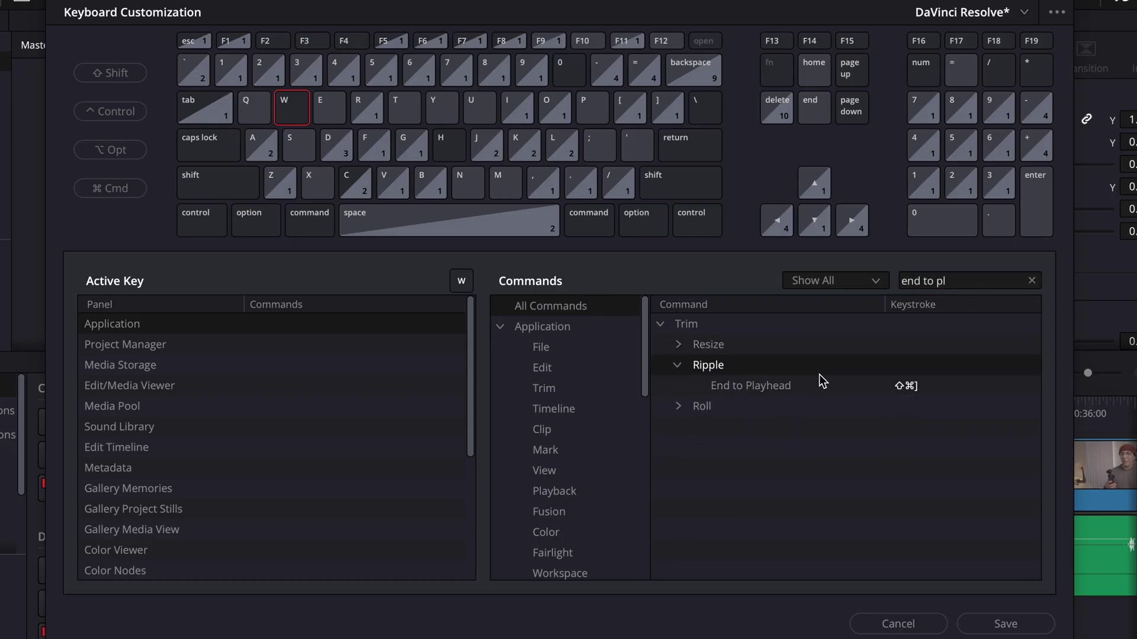
click(930, 387)
click(910, 389)
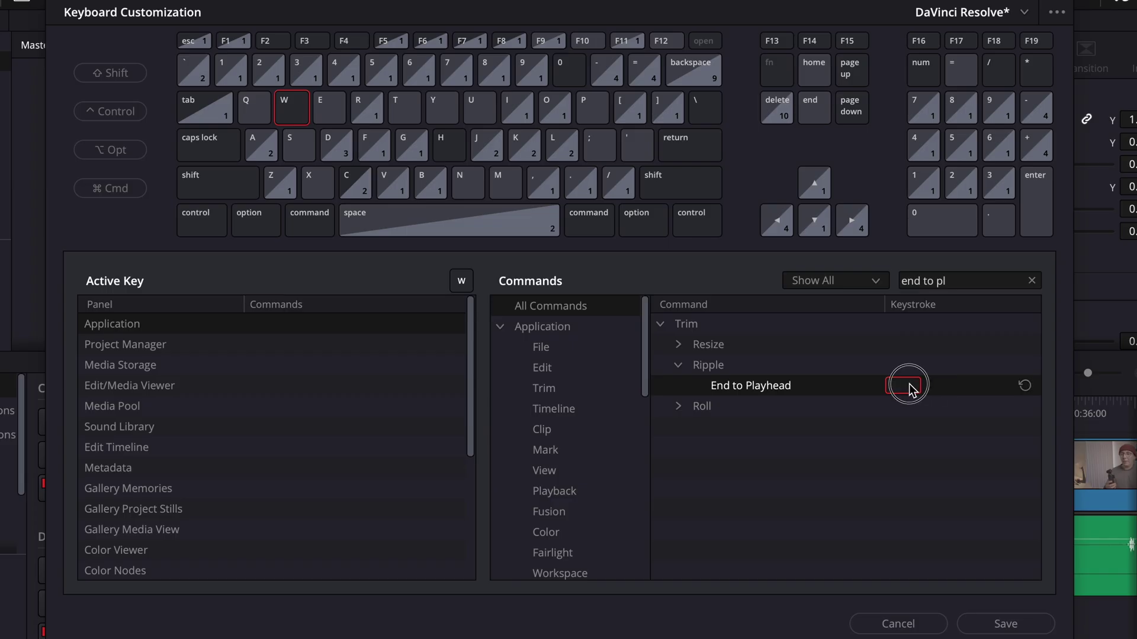
key(w)
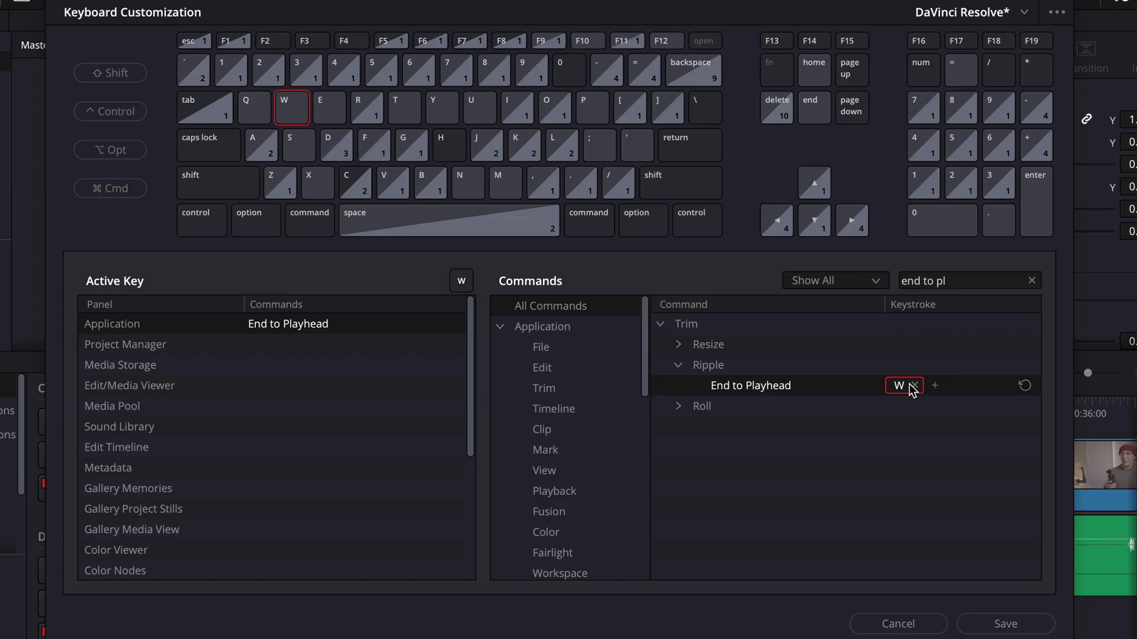
- Reassign the B shortcut from Blade Edit Mode to Split Clip
click(435, 181)
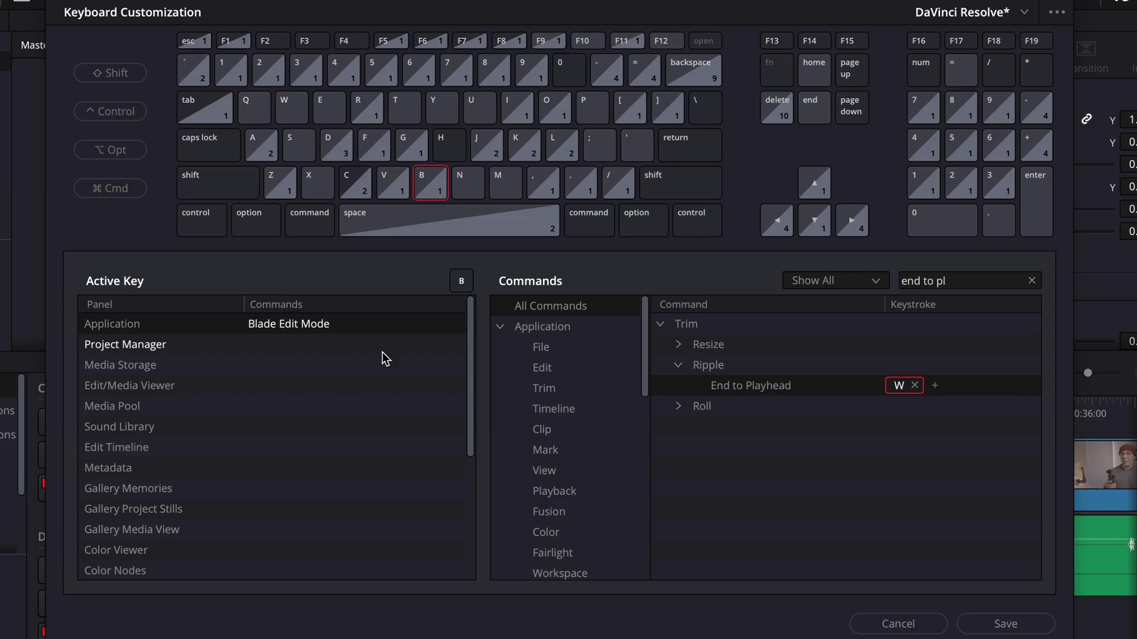
click(269, 326)
click(901, 324)
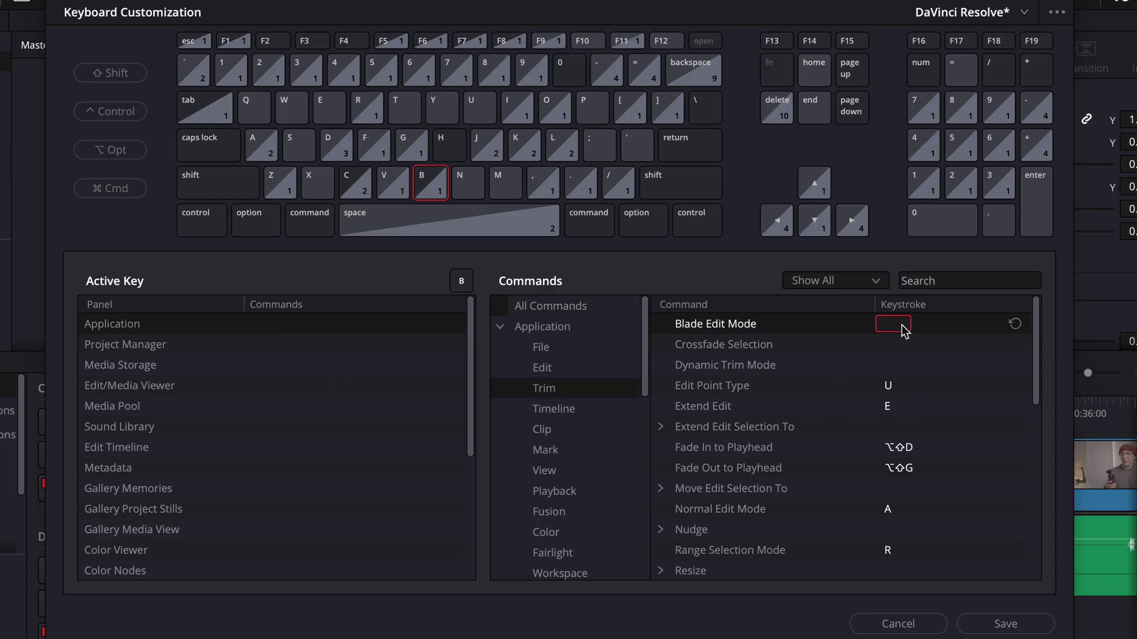
click(1005, 282)
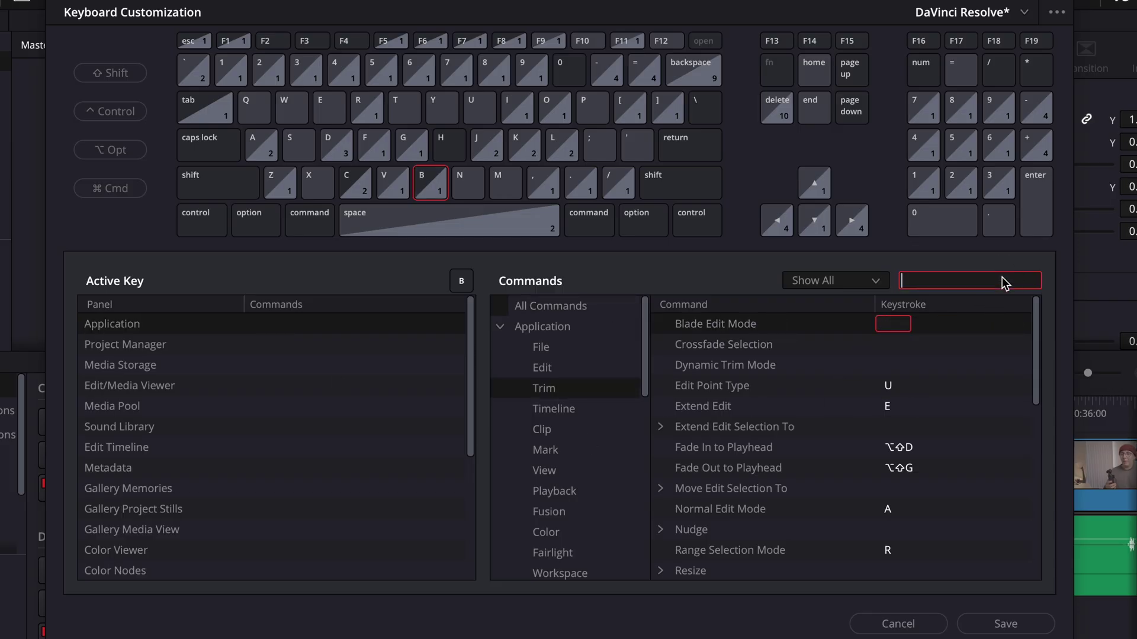
text(split clip)
click(919, 345)
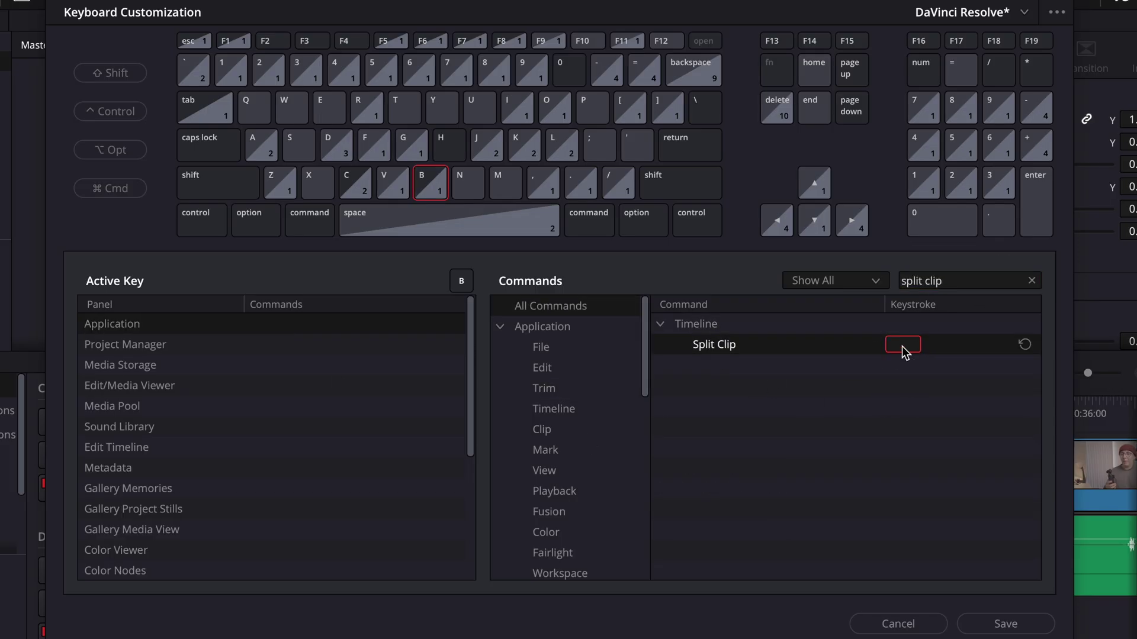
key(b)
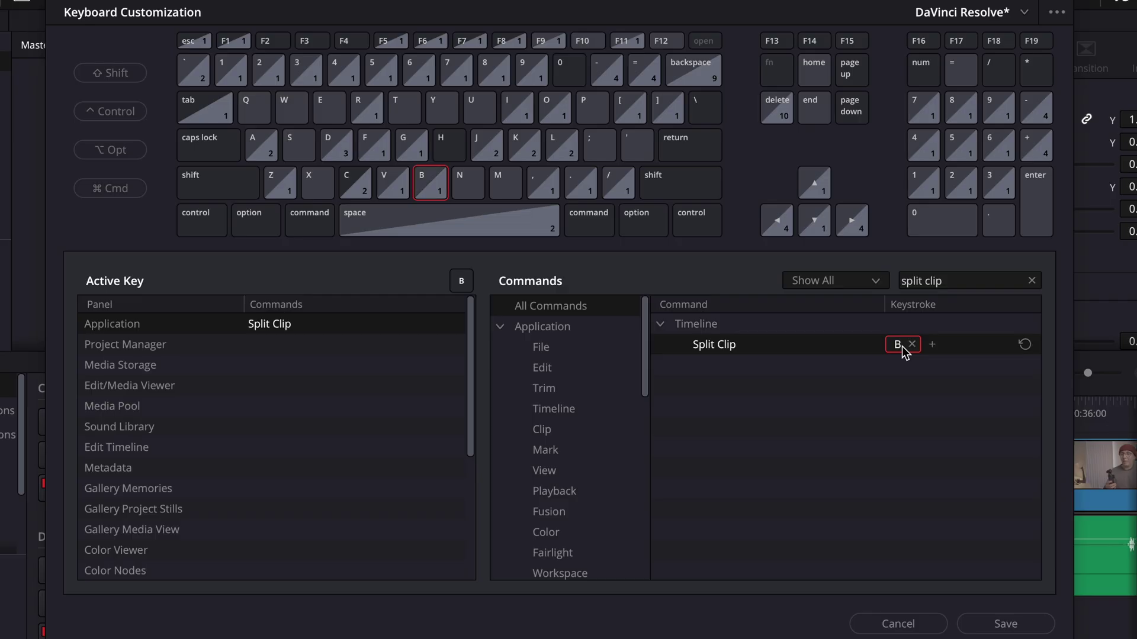
- Save the changed shortcuts as a new keyboard preset named 'DaVinci Resolve (new)'
click(1006, 624)
click(543, 294)
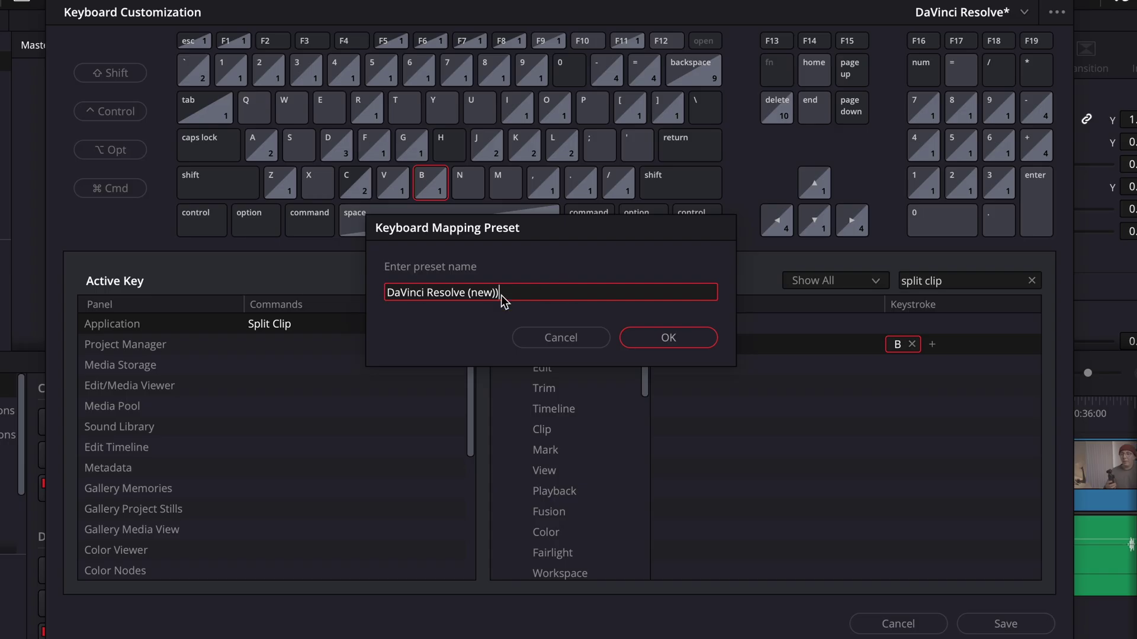
click(651, 346)
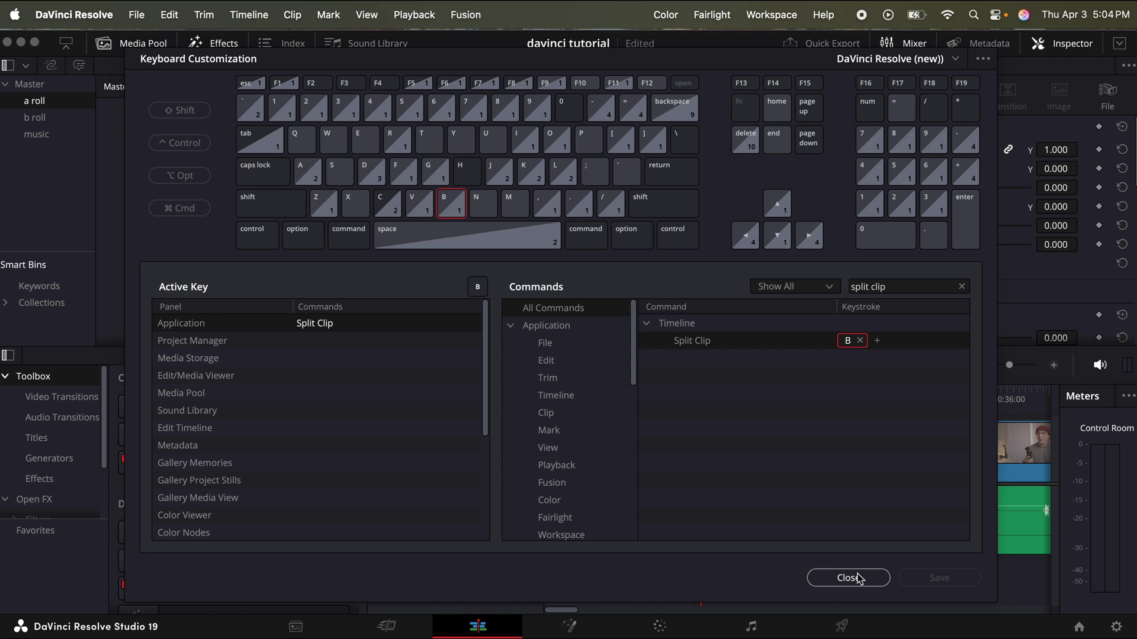
- Close Keyboard Customization, scrub the VICTOR8907.MP4 footage, and place the playhead at 01:00:09:01
click(848, 577)
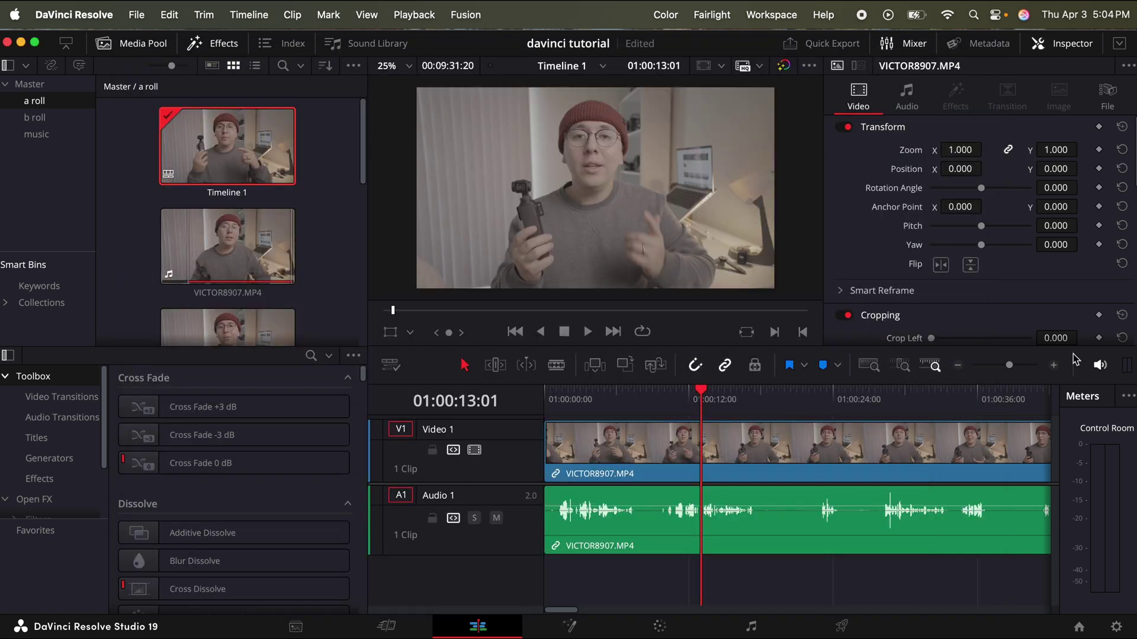
drag(1009, 365, 1009, 365)
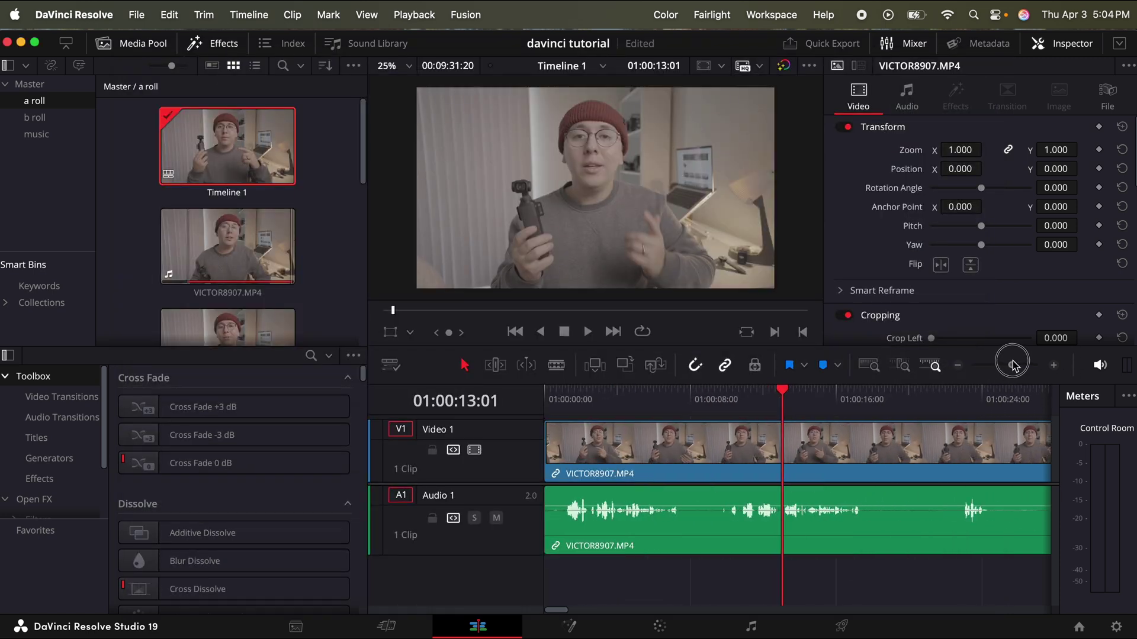
click(743, 410)
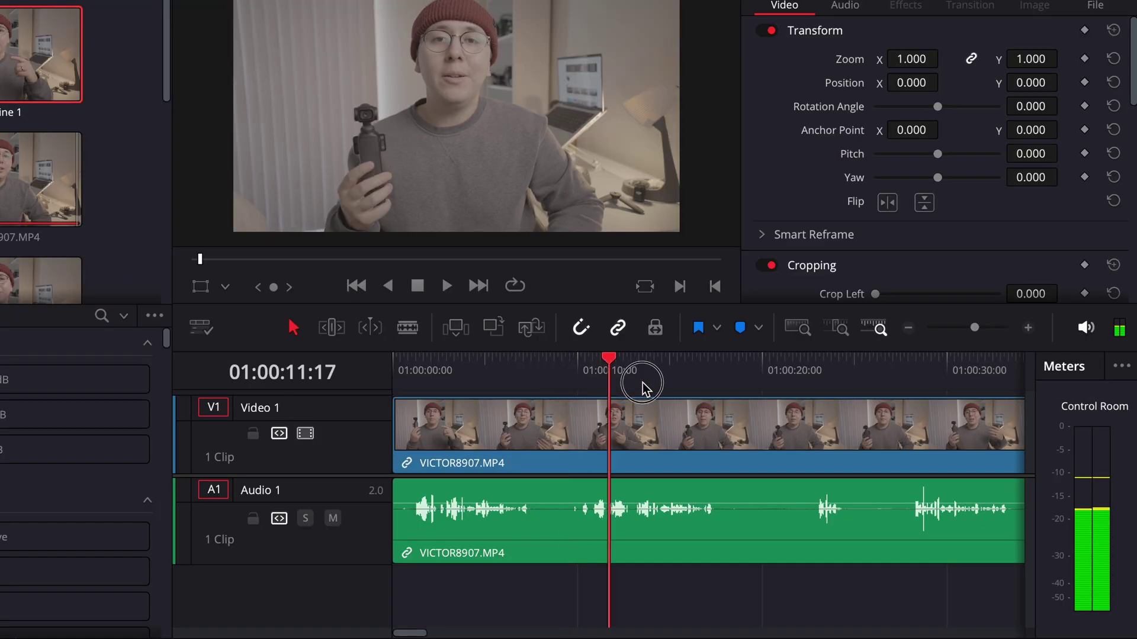
drag(644, 388, 910, 367)
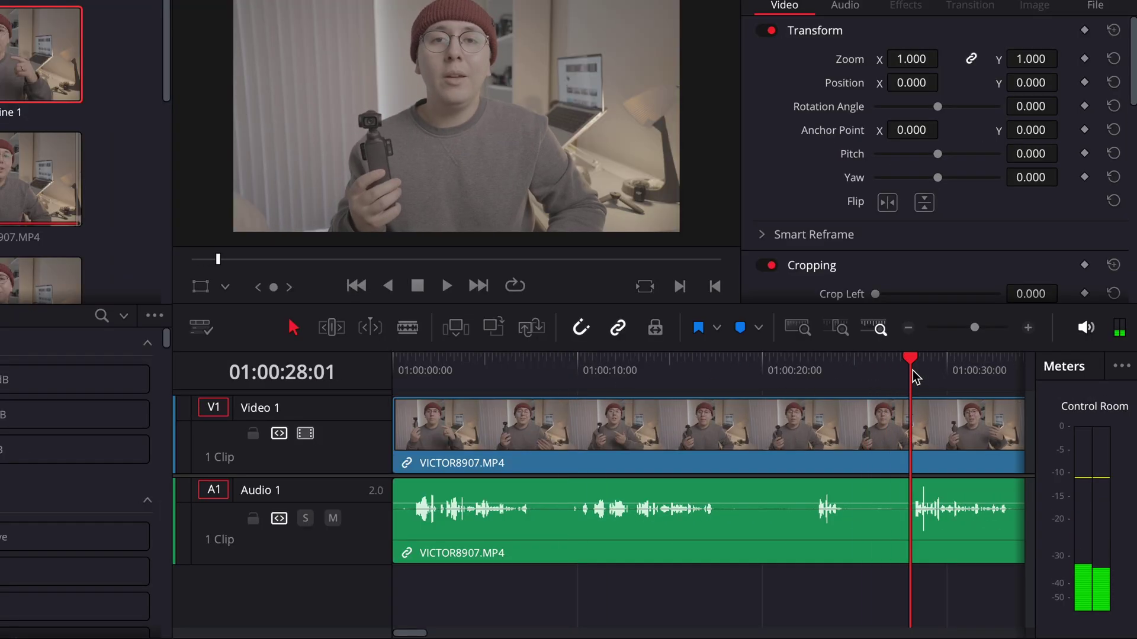
drag(977, 328, 968, 330)
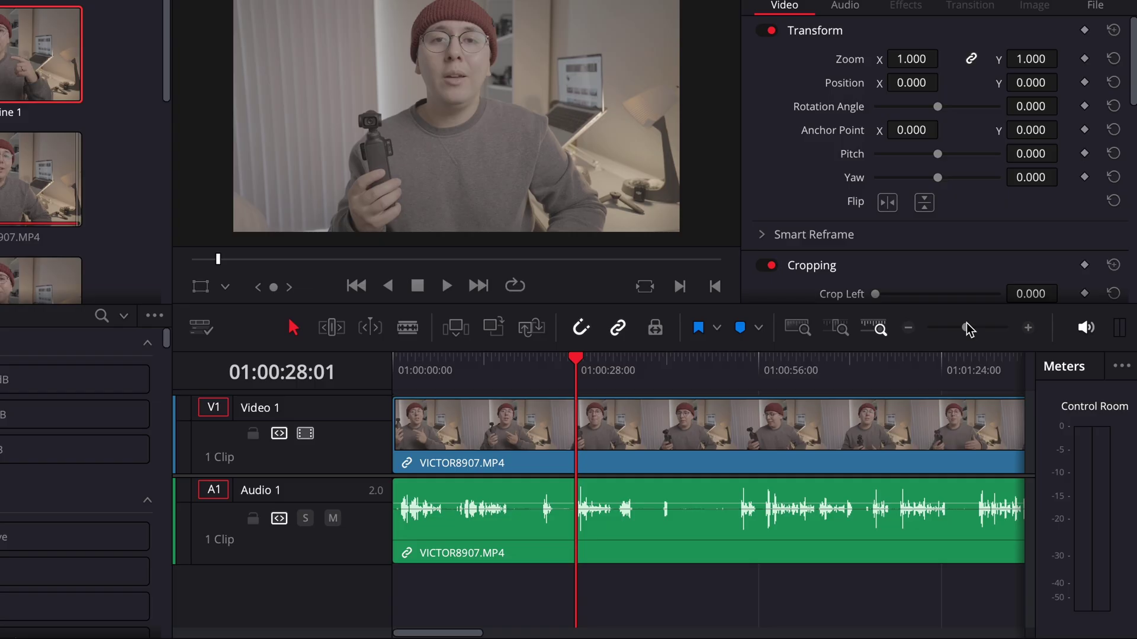
key(Home)
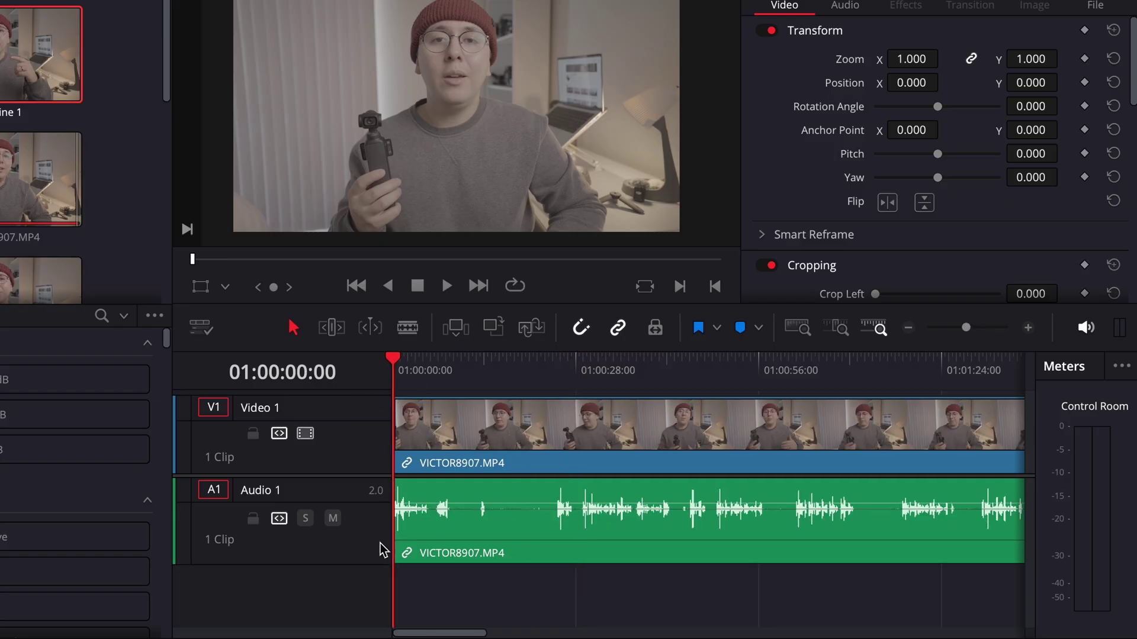
mouse_move(966, 327)
mouse_down()
mouse_move(944, 327)
mouse_move(971, 327)
mouse_up()
drag(393, 358, 582, 396)
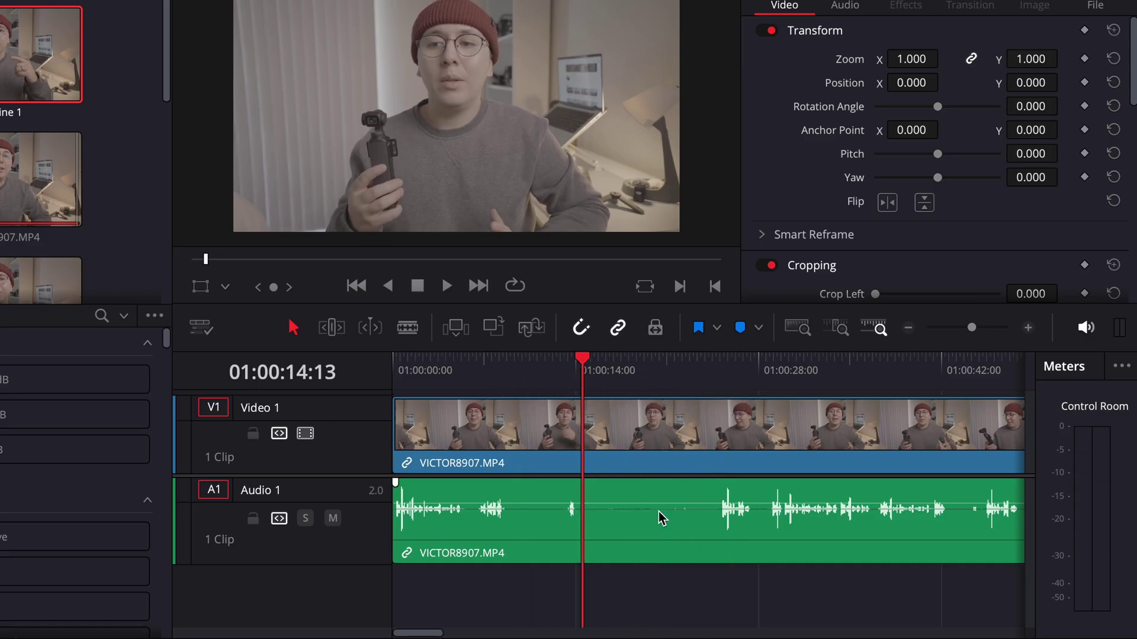
click(511, 379)
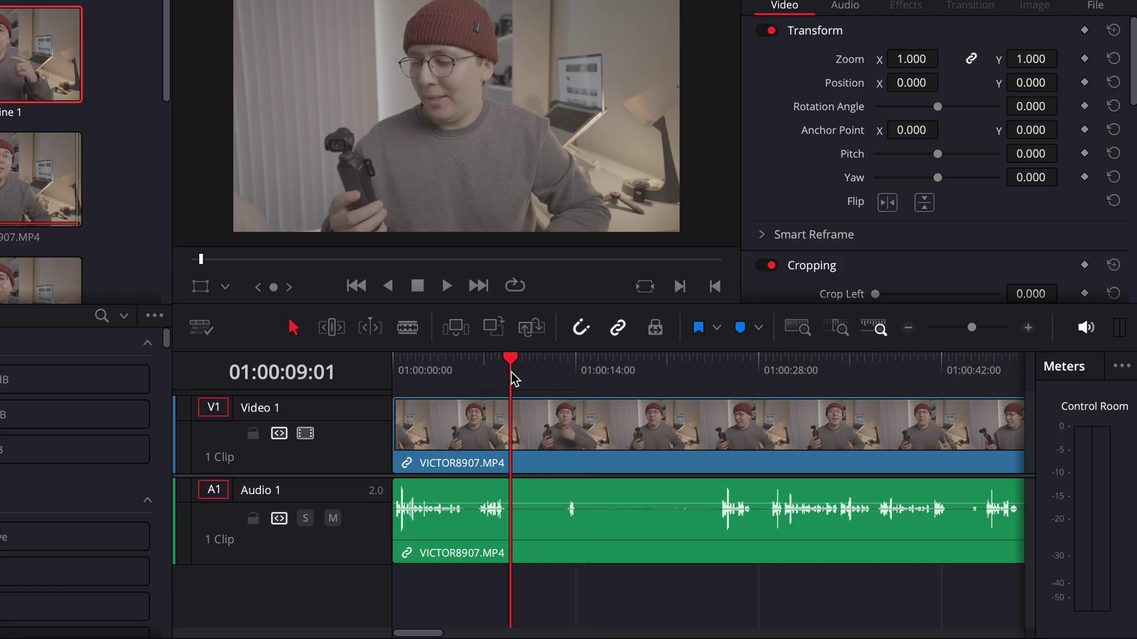
- Split VICTOR8907.MP4 at the playhead and ripple-trim away the unwanted footage after the cut
key(ctrl+b)
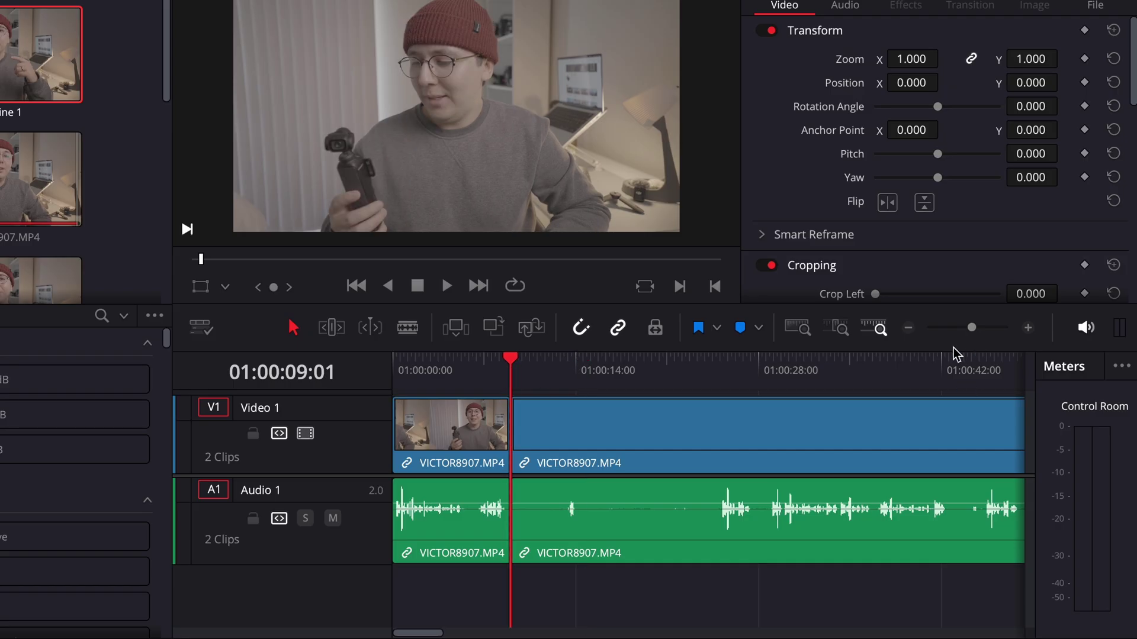
drag(552, 373, 616, 373)
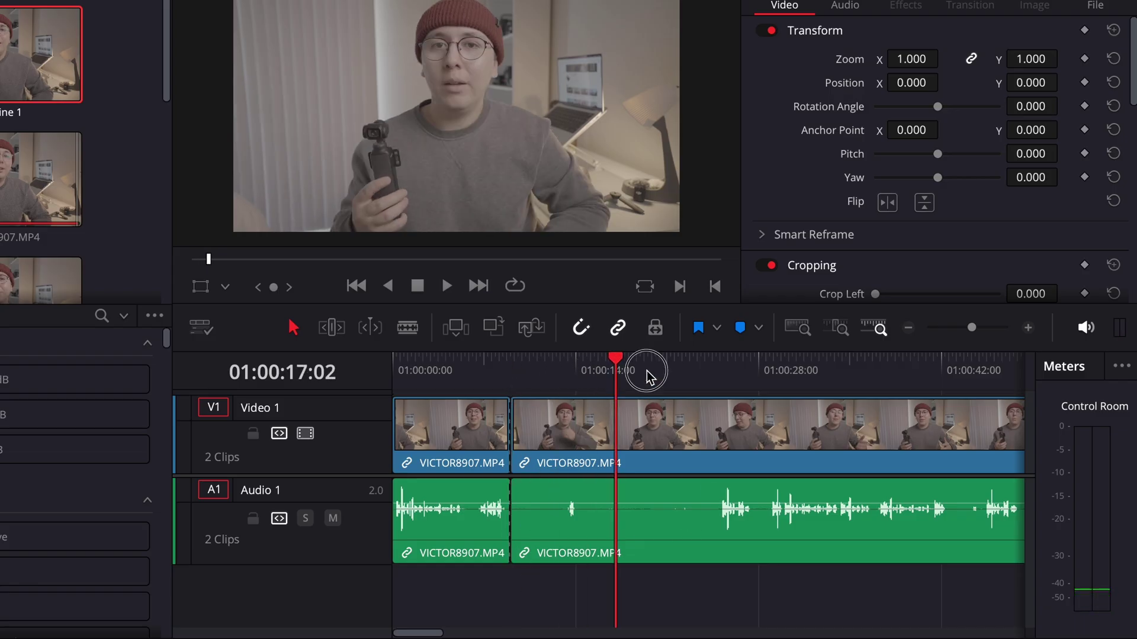
drag(648, 373, 719, 375)
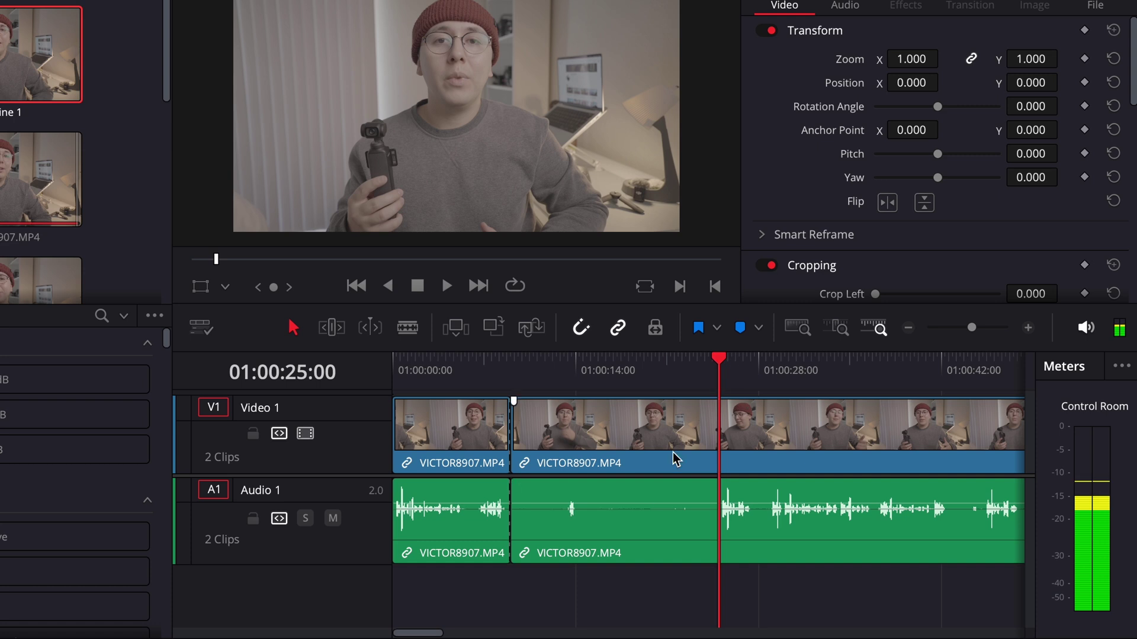
key(q)
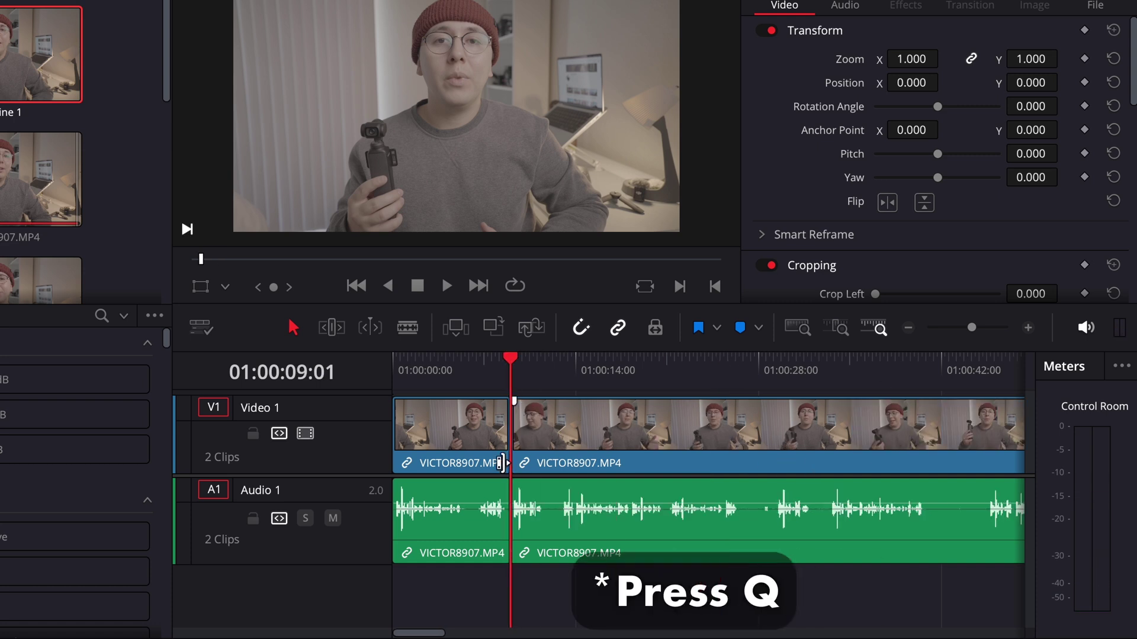
- Refine the cut by trimming a few frames off the first clip's end and second clip's start
drag(971, 327, 992, 329)
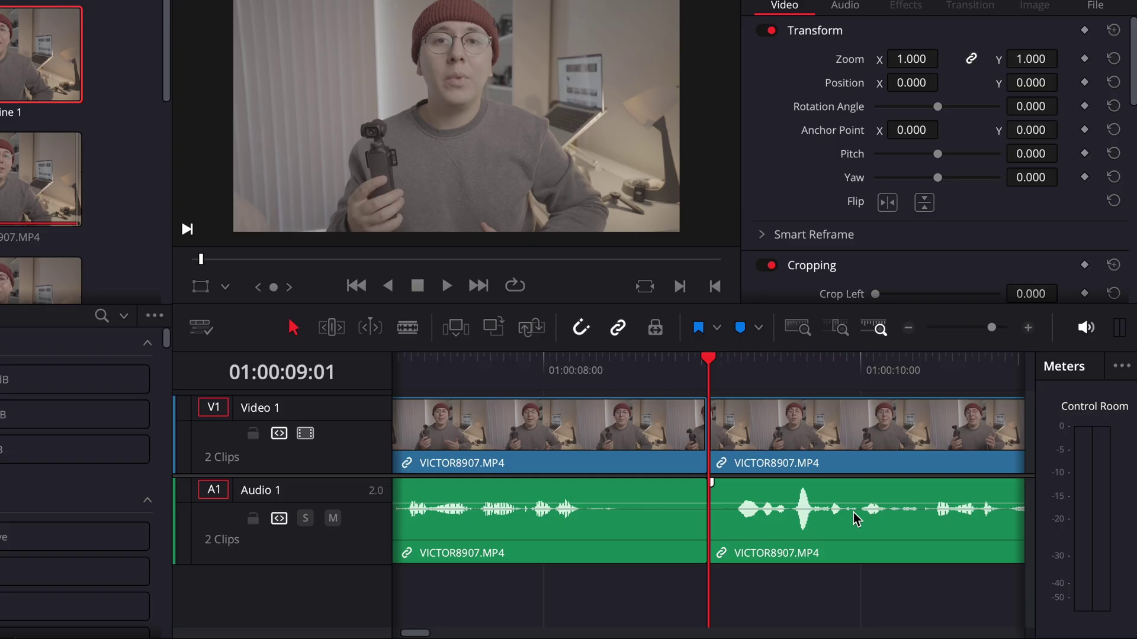
key(Left)
key(Left)
key(Left)
key(Left)
key(Left)
key(Left)
key(Left)
key(Left)
key(Left)
key(Left)
key(Left)
key(Left)
key(Left)
key(Left)
key(Left)
key(Left)
key(Left)
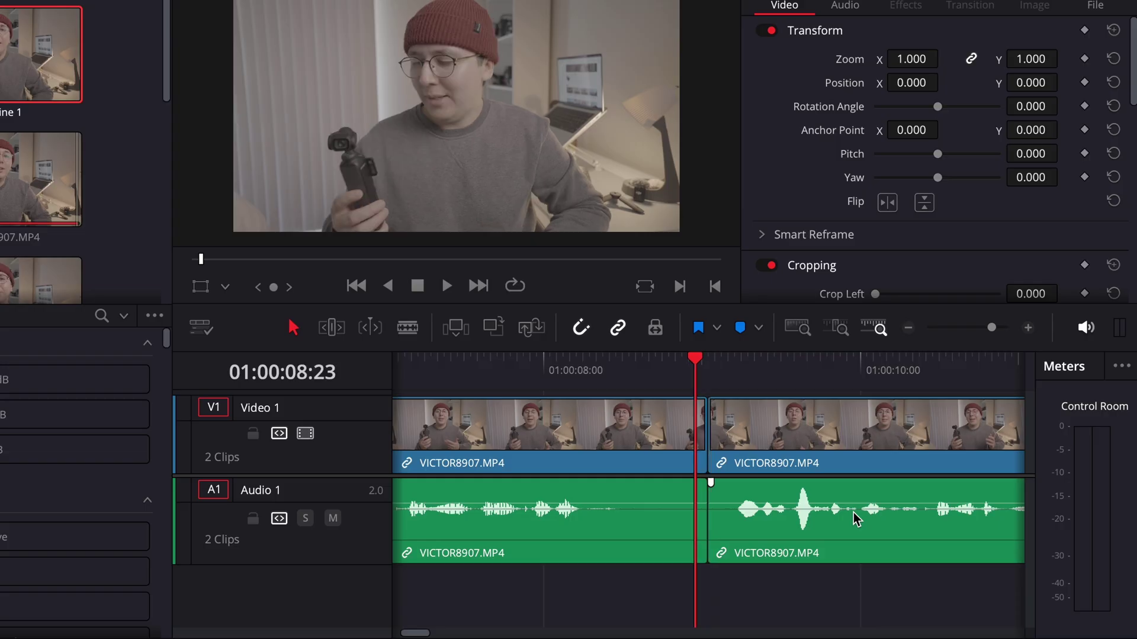
key(Left)
key(Left)
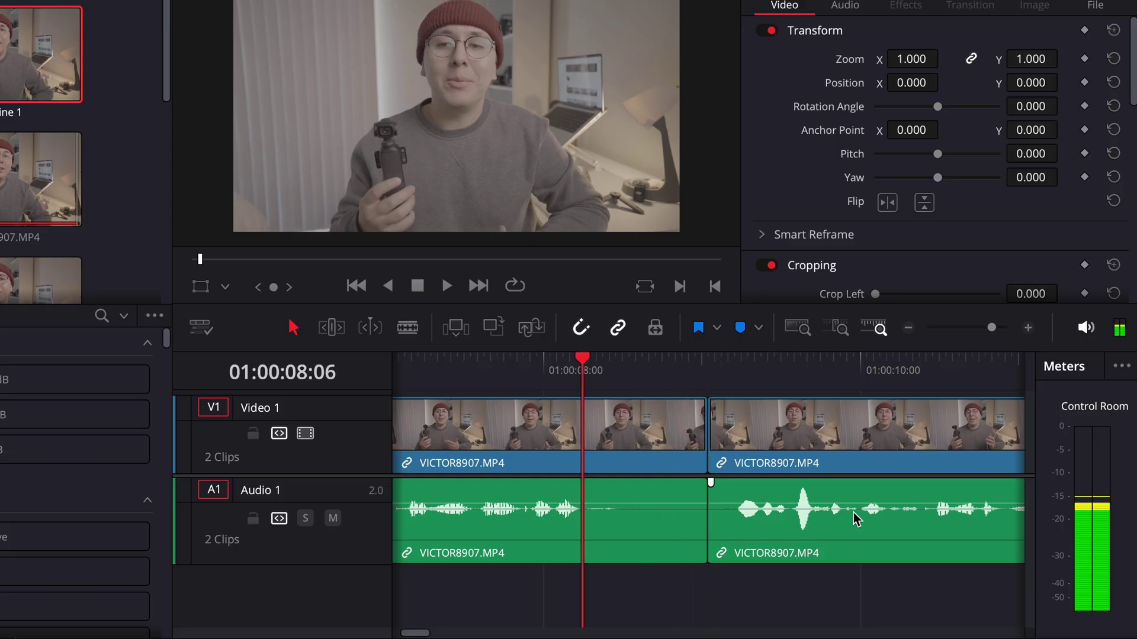
key(ctrl+shift+bracketright)
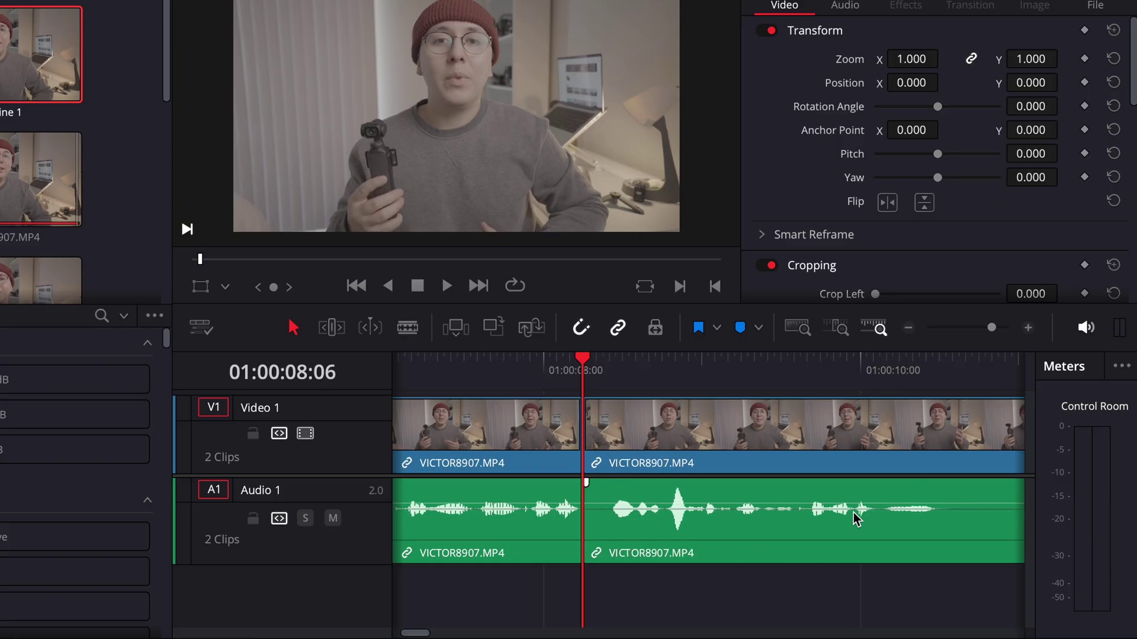
key(space)
key(space)
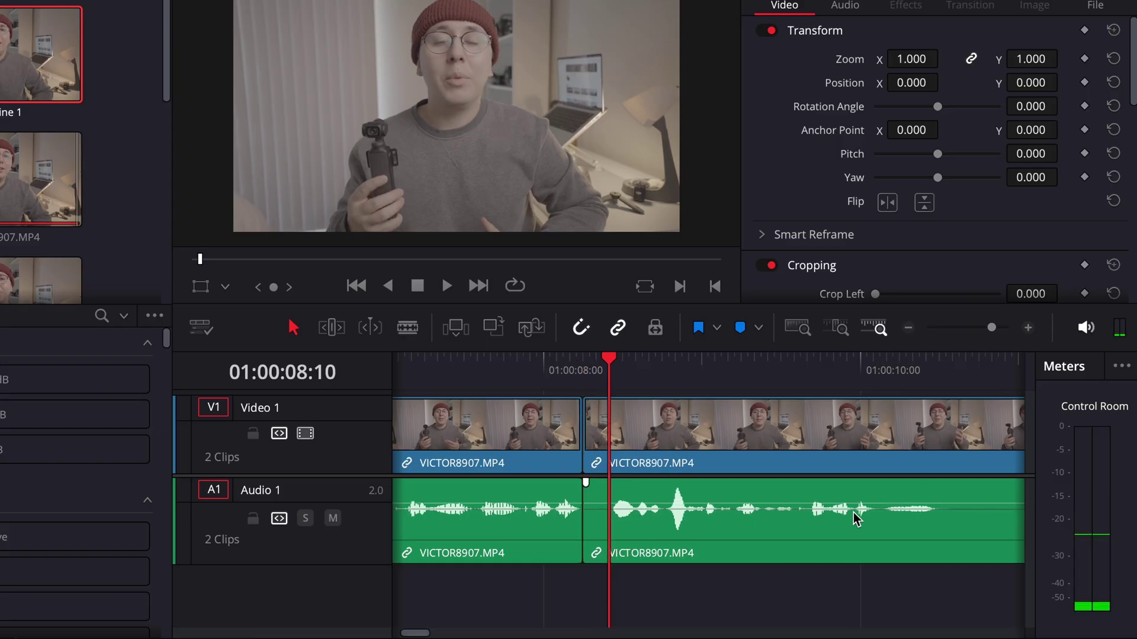
key(ctrl+shift+bracketleft)
drag(992, 328, 964, 329)
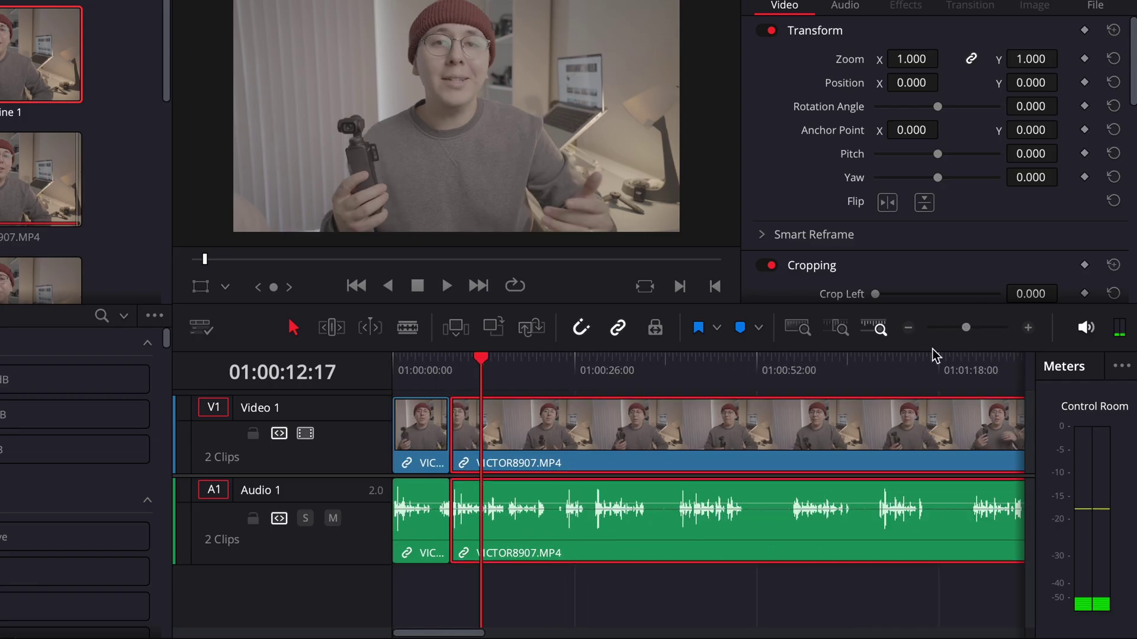
- Trim the edges at the join and delete the gap so both clips sit back to back
drag(972, 330, 978, 330)
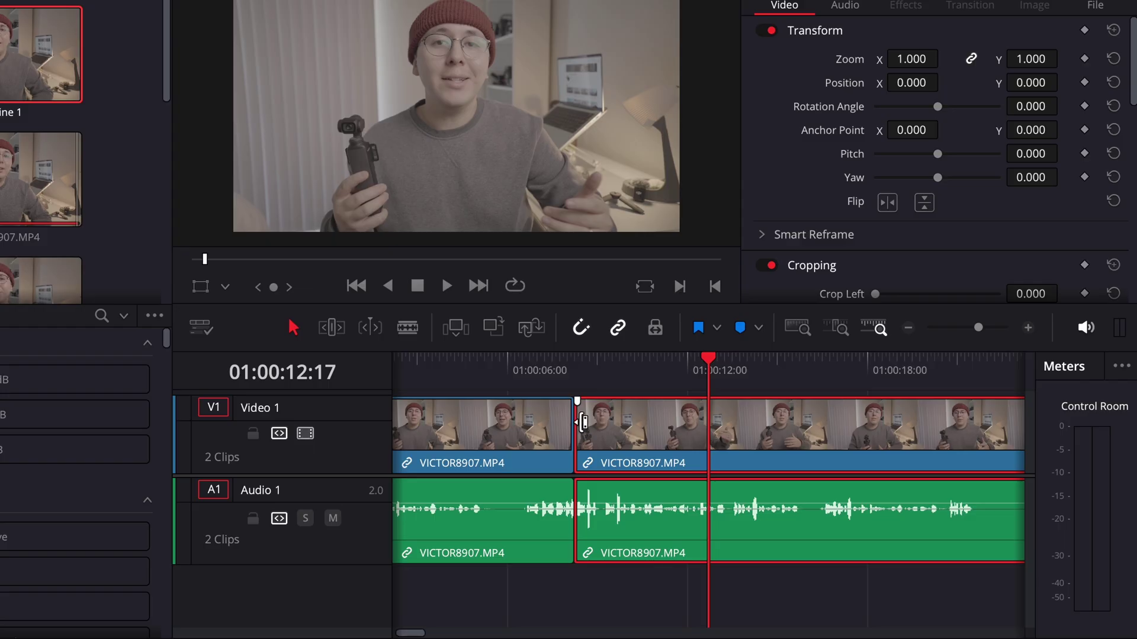
drag(582, 422, 613, 434)
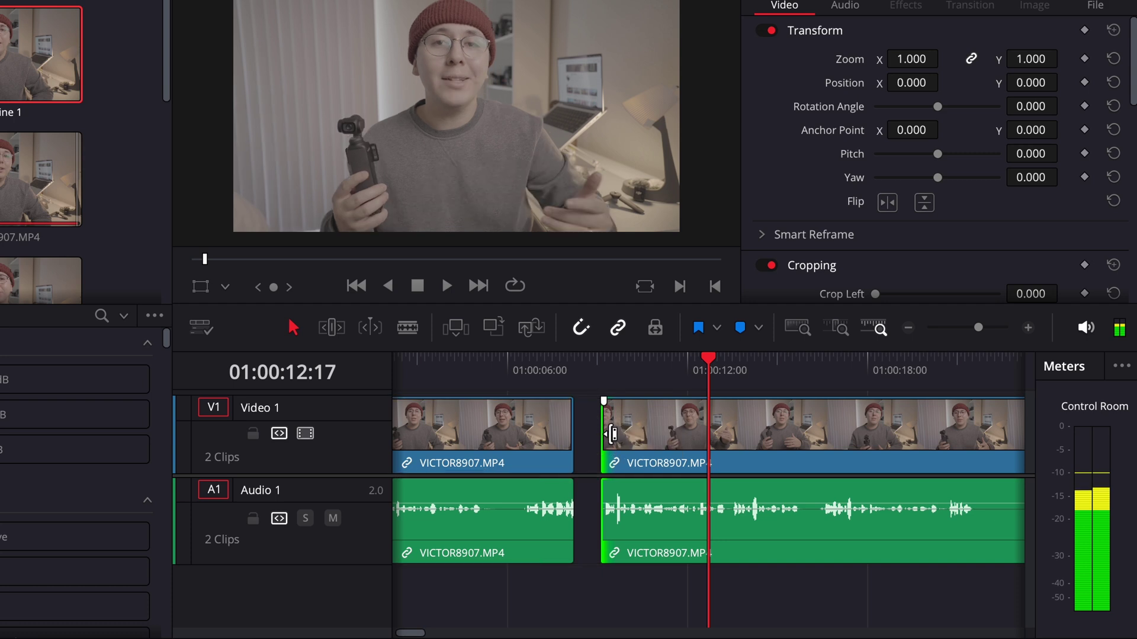
key(ctrl+z)
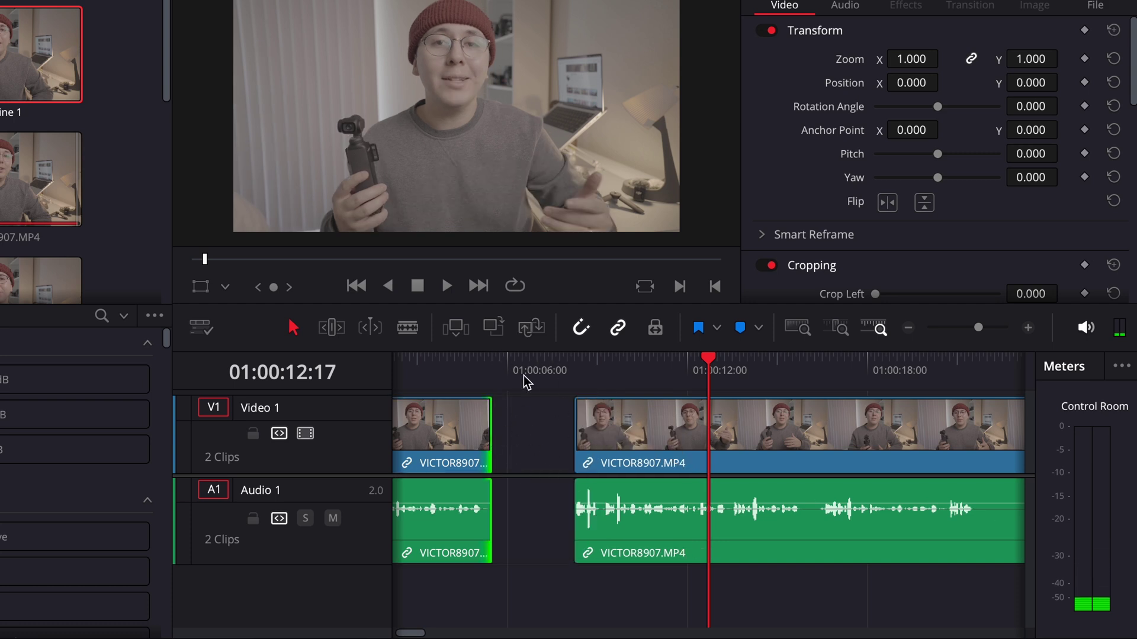
click(535, 453)
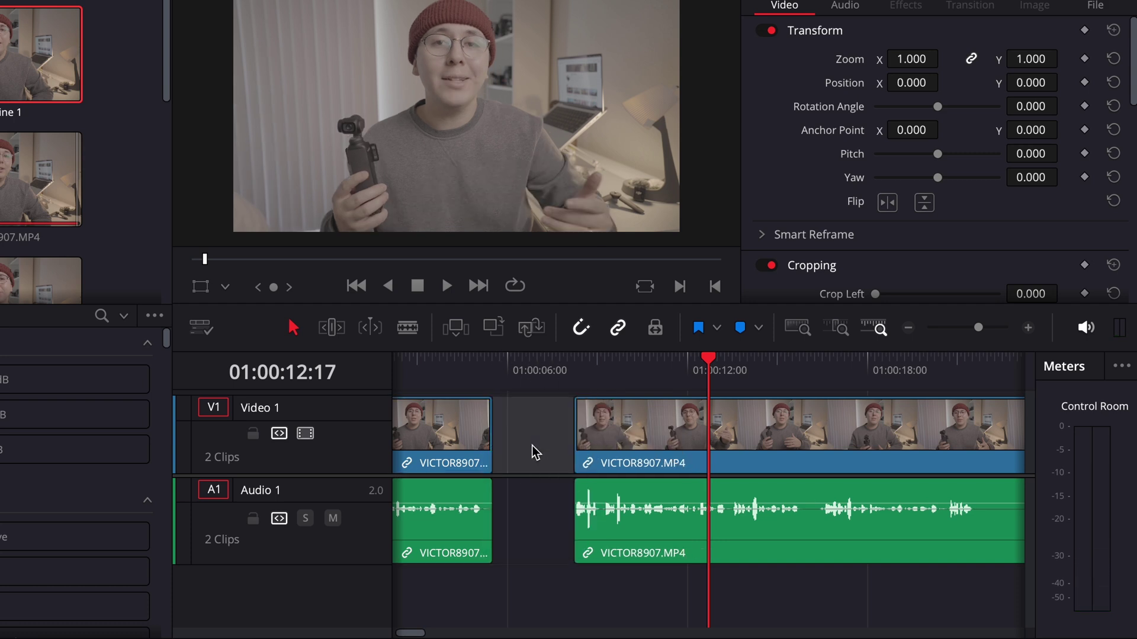
key(Delete)
- Zoom out and scrub from the timeline start to review the tightened edit
click(466, 369)
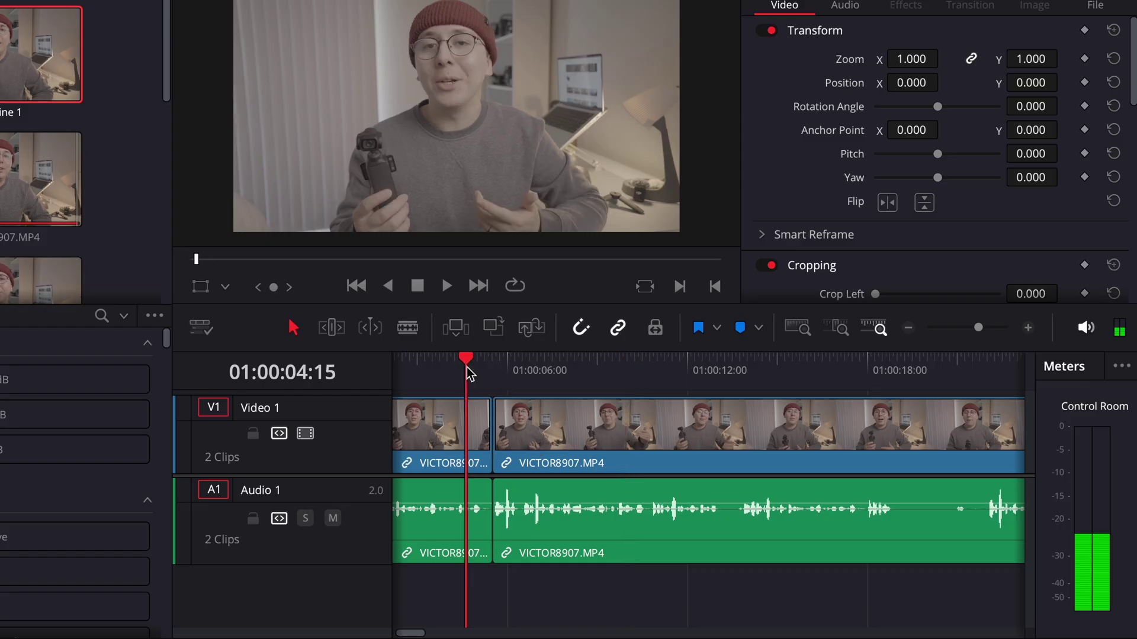
key(Home)
key(shift+z)
drag(440, 369, 431, 363)
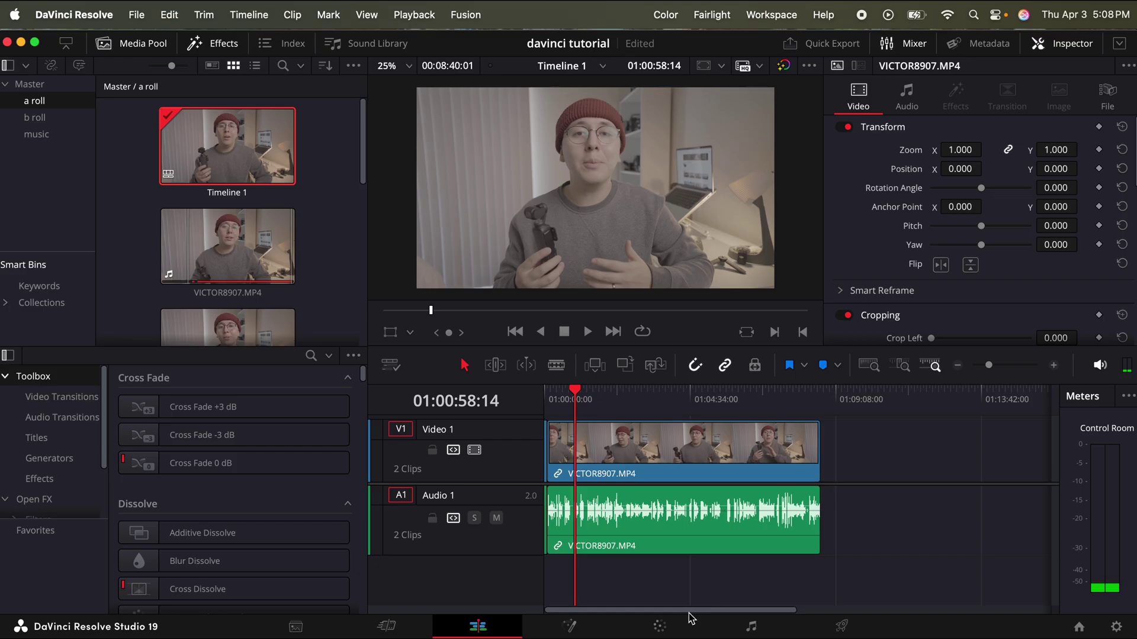
- On the Color page, add both VICTOR8907.MP4 clips into the current grading group
click(658, 627)
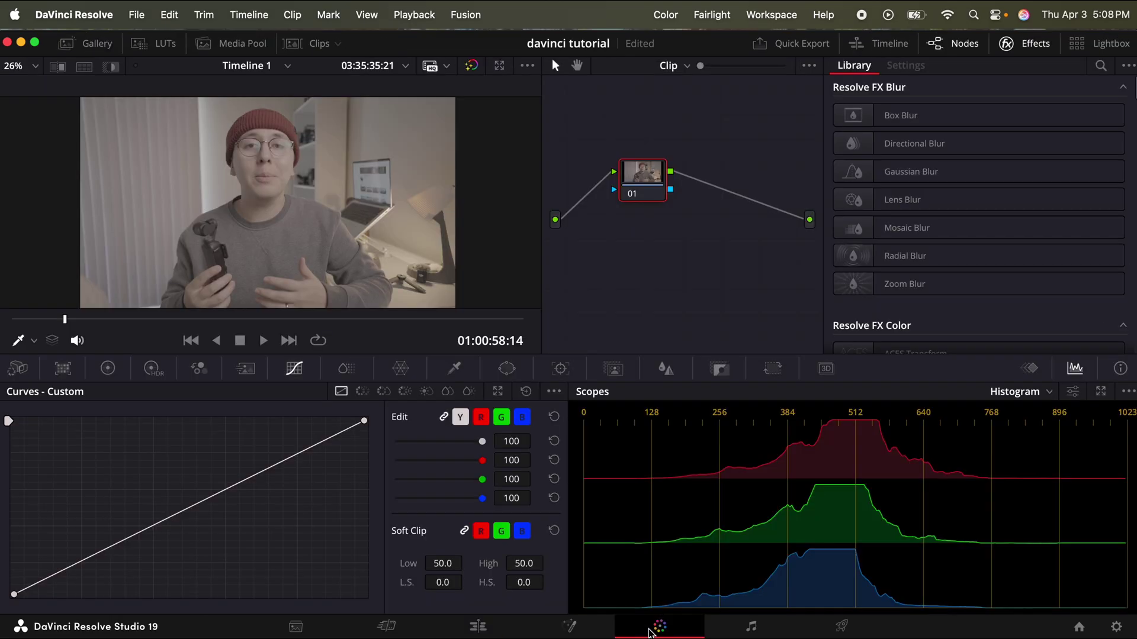
click(300, 46)
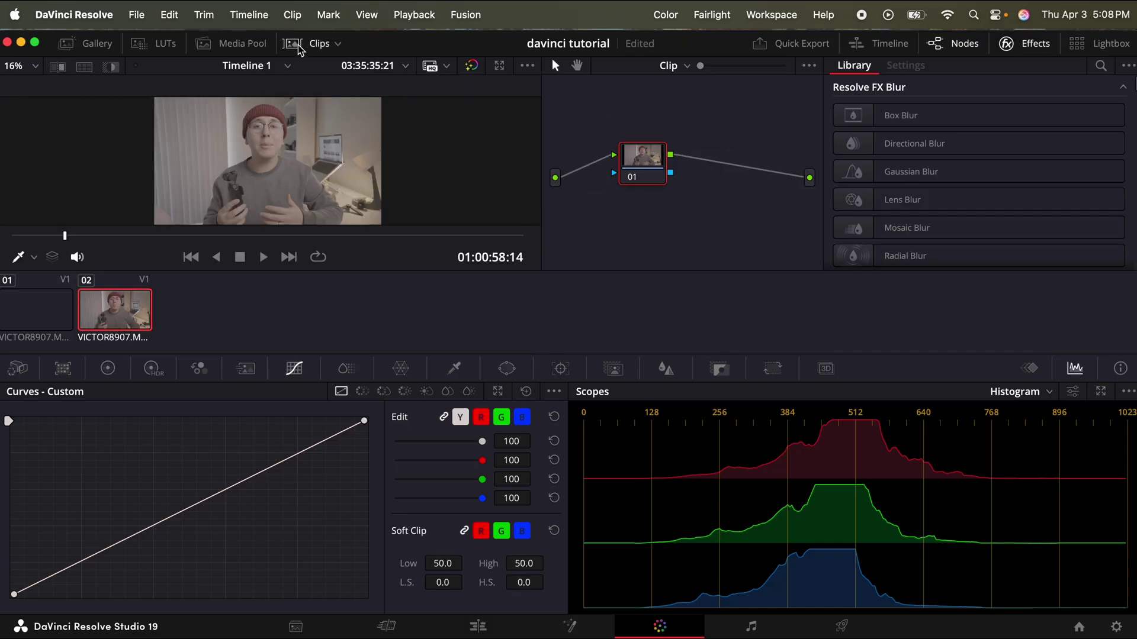
click(18, 321)
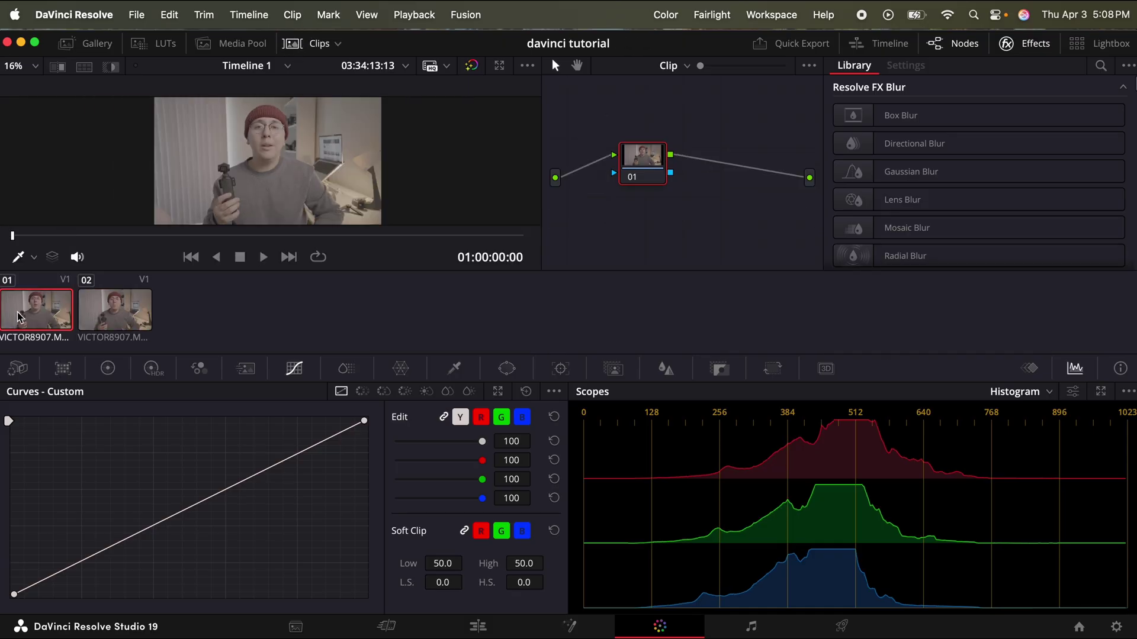
right_click(131, 313)
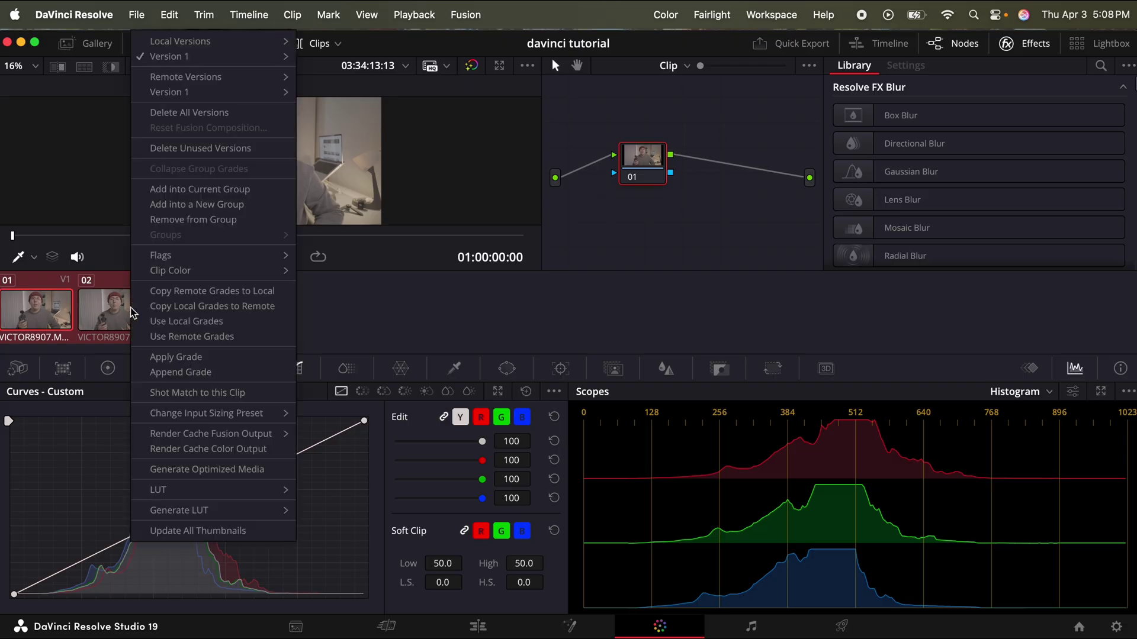
click(242, 195)
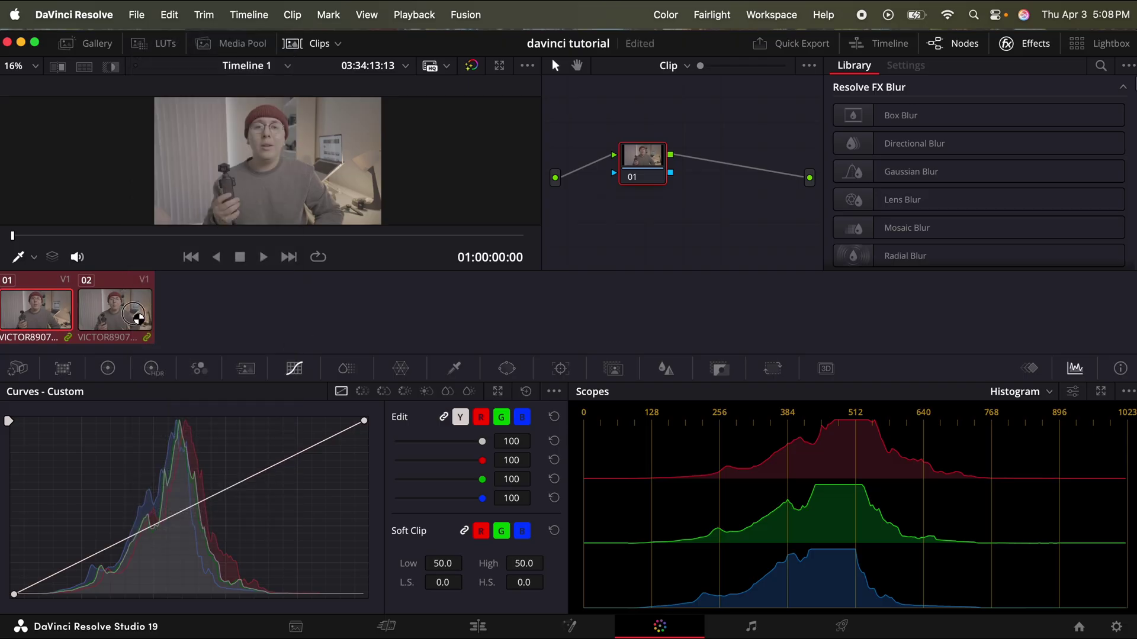
- Compare the grouped clips one by one, then return to the Edit page timeline
click(42, 318)
click(130, 327)
click(41, 326)
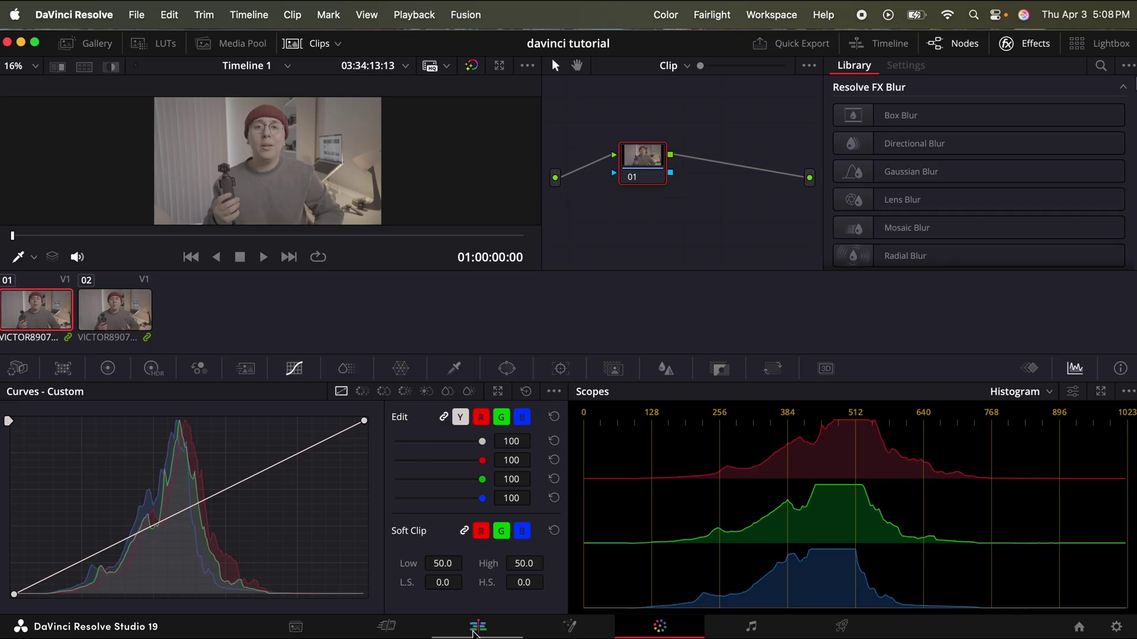
click(474, 630)
- Zoom into the timeline, then undo and redo the last edit to the second interview clip
drag(988, 365, 1014, 366)
click(778, 391)
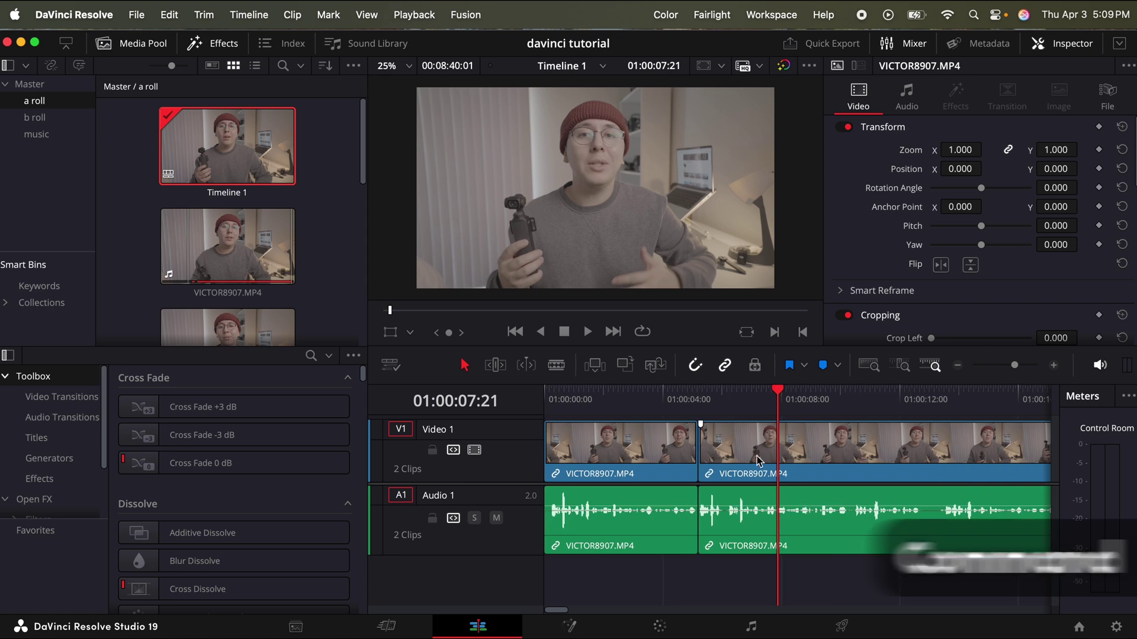
key(super+z)
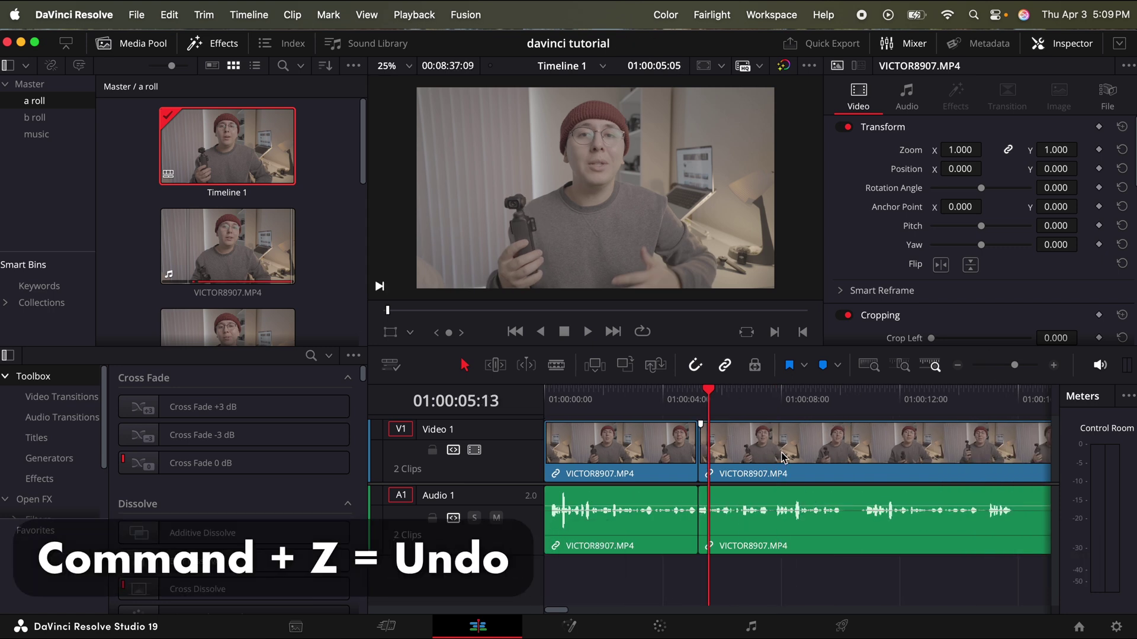
key(super+z)
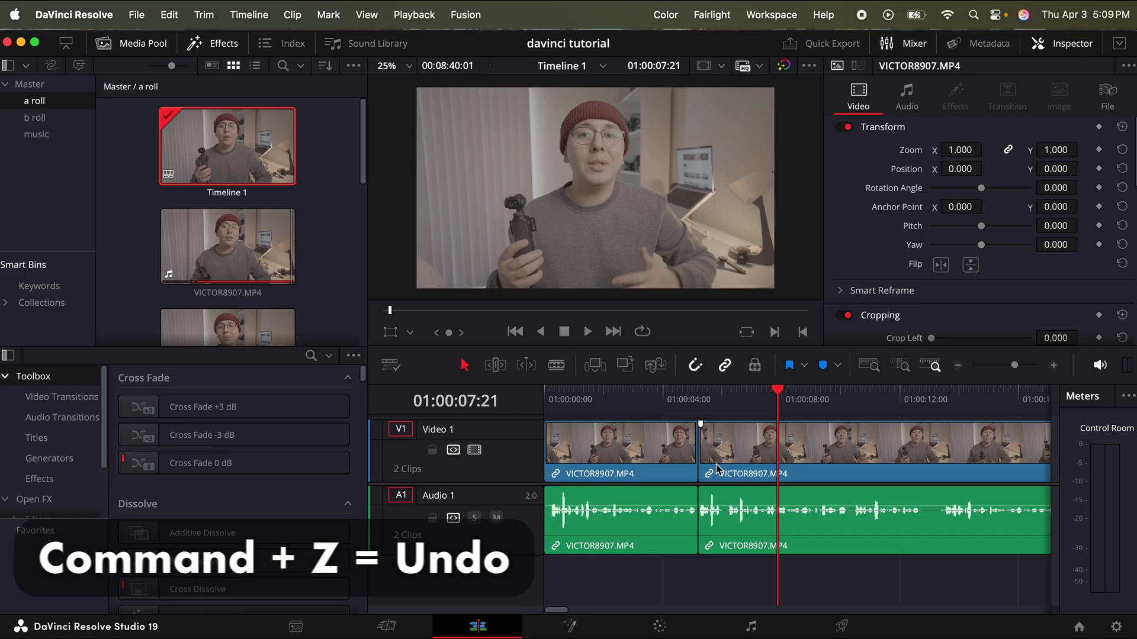
key(shift+super+z)
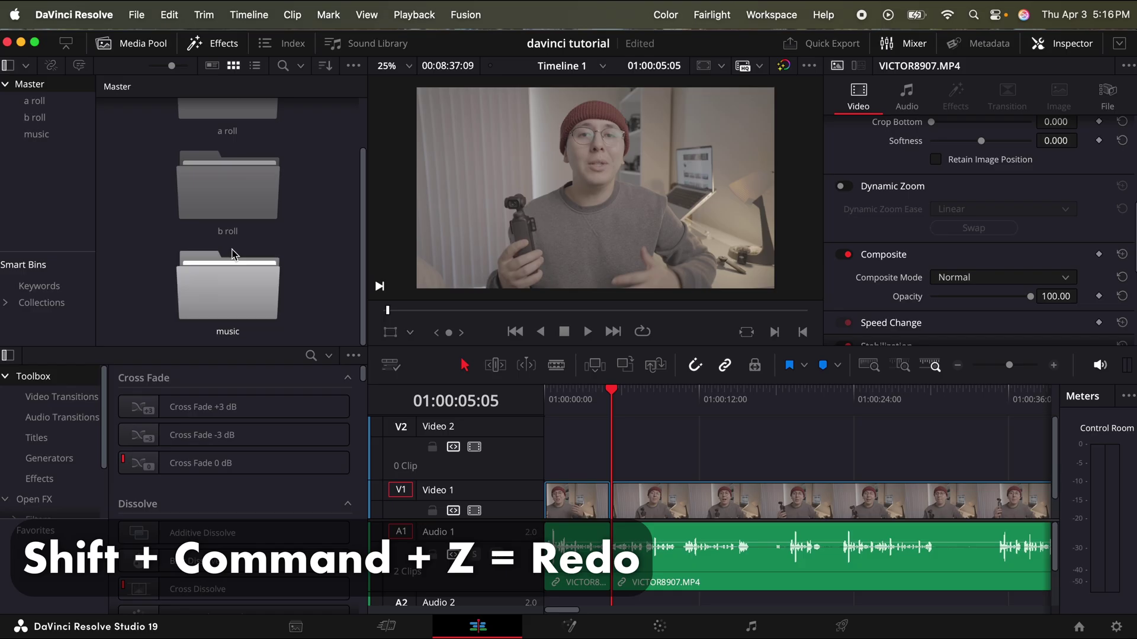
- Load VICTOR8879 from the b roll bin and mark in and out points around a section
click(36, 118)
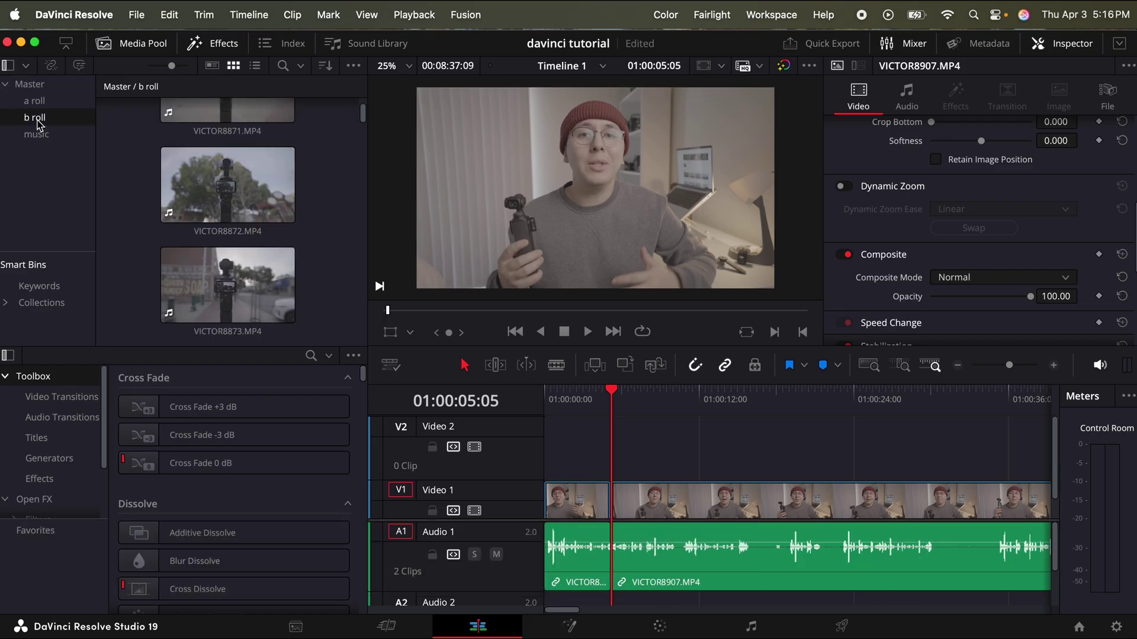
scroll(328, 273, down, 3)
scroll(329, 274, down, 8)
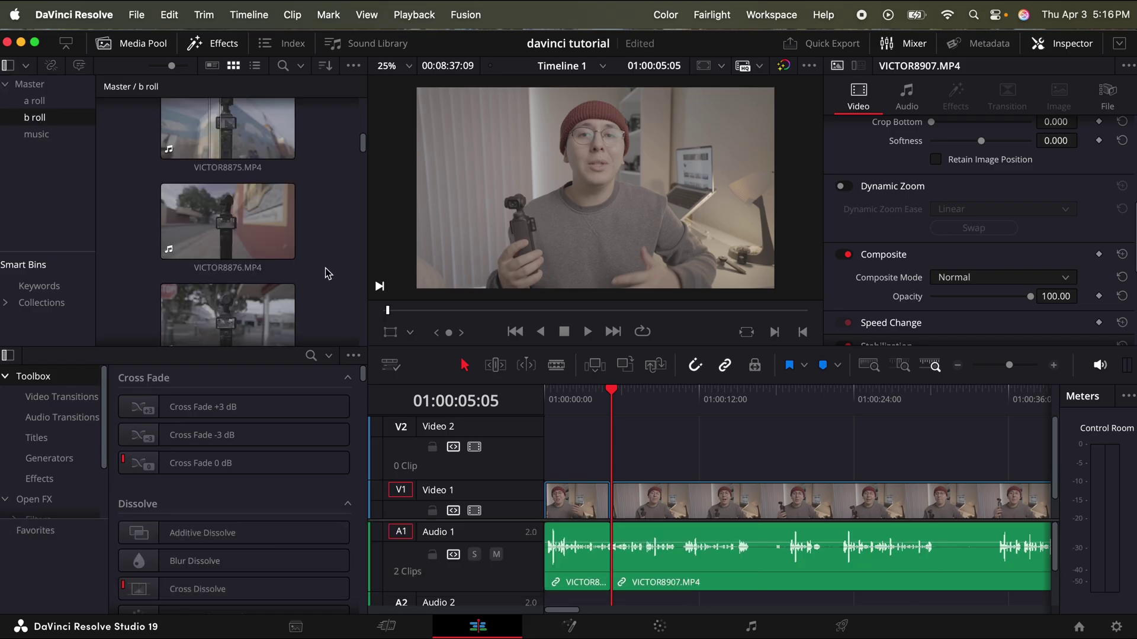
click(278, 243)
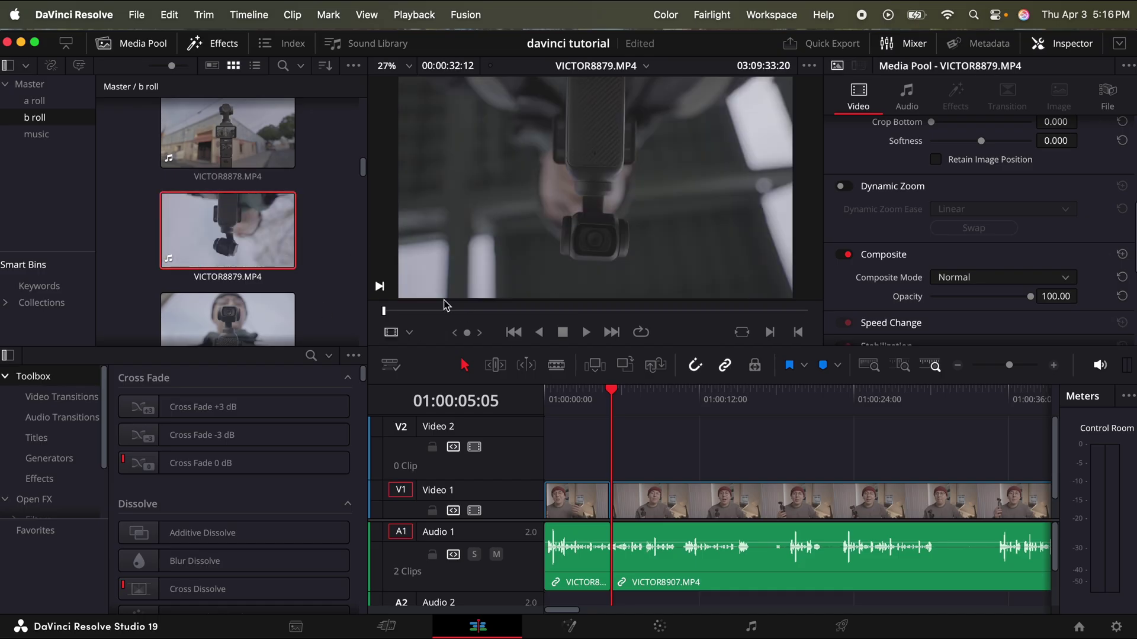
mouse_move(435, 309)
mouse_down()
mouse_move(485, 310)
mouse_move(455, 311)
mouse_up()
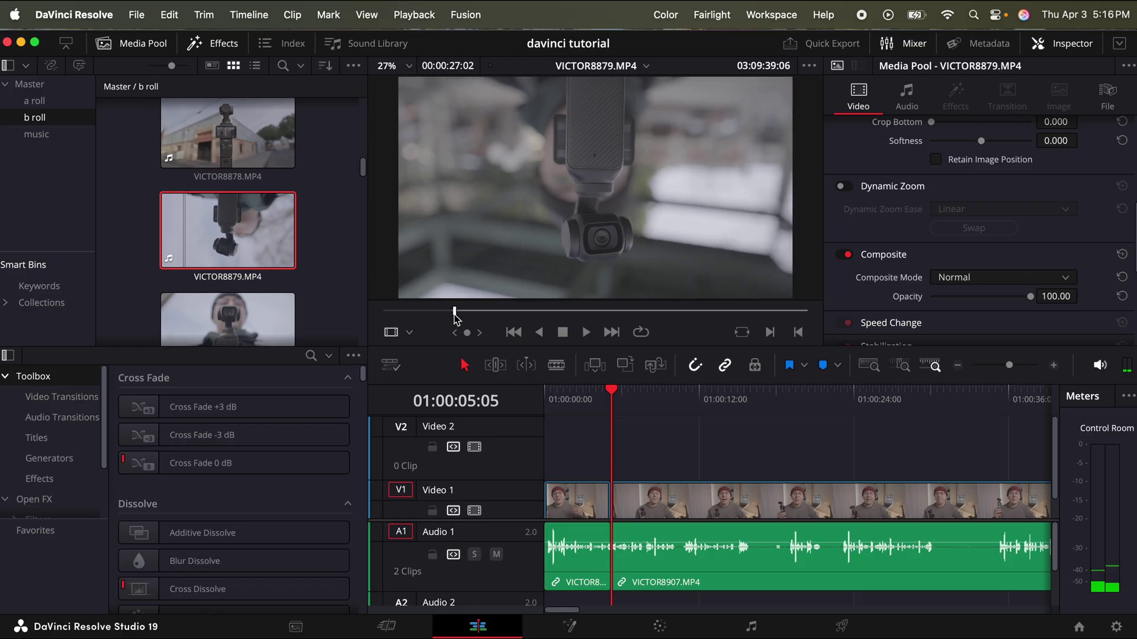
key(i)
drag(456, 312, 529, 307)
key(o)
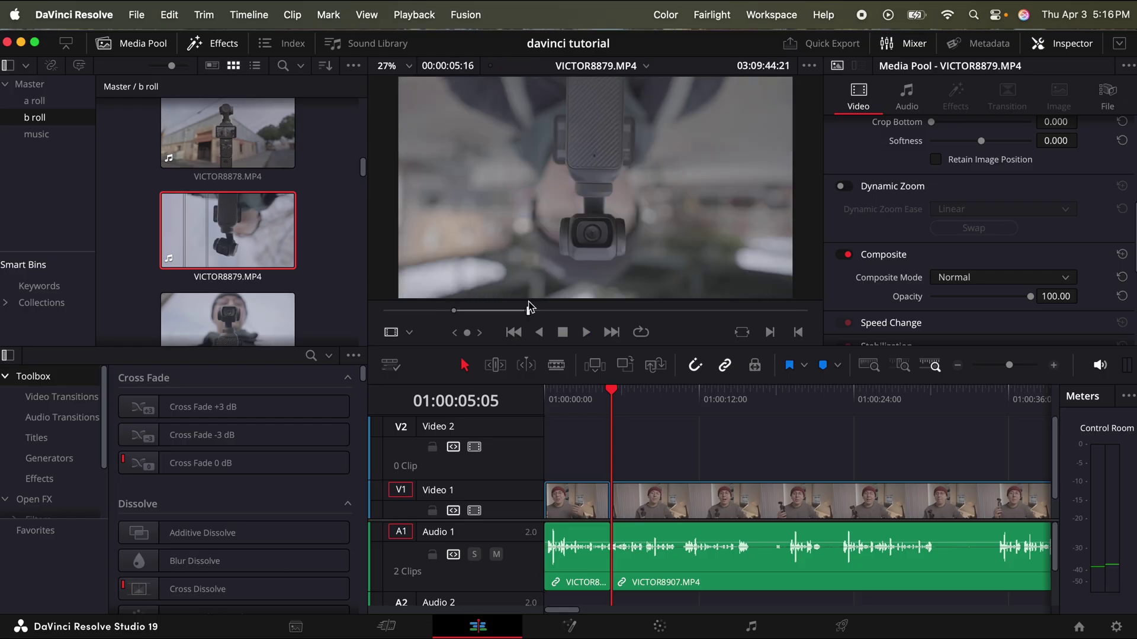
- Place the marked VICTOR8879 section video-only on Video 2, discarding its audio
mouse_move(587, 284)
drag(642, 176, 633, 500)
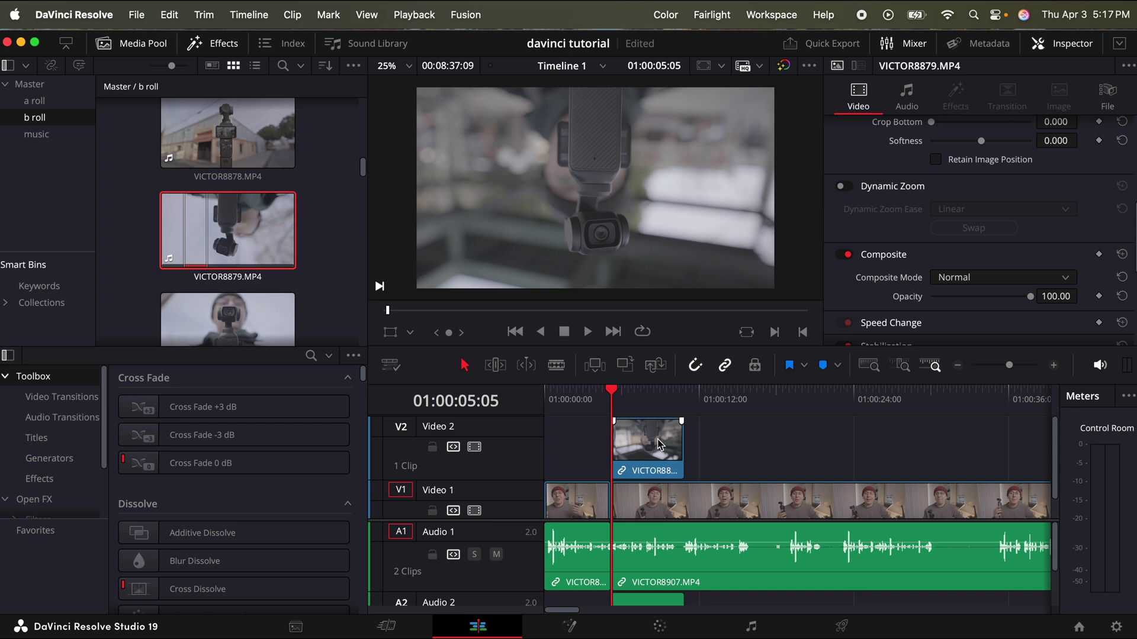
key(super+z)
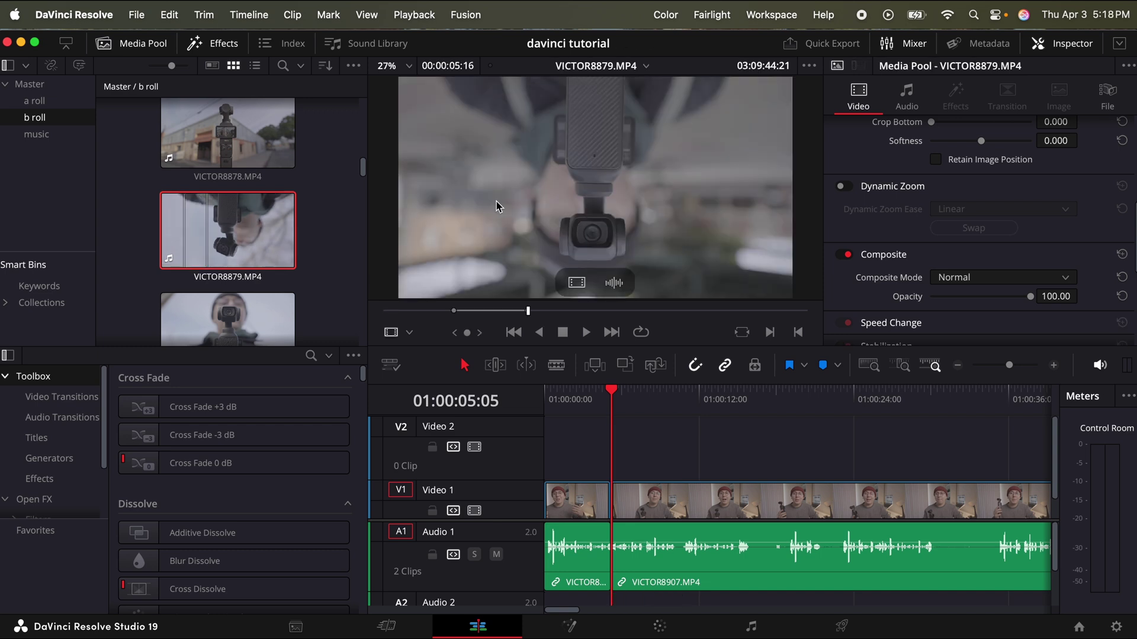
mouse_move(566, 289)
drag(576, 285, 633, 447)
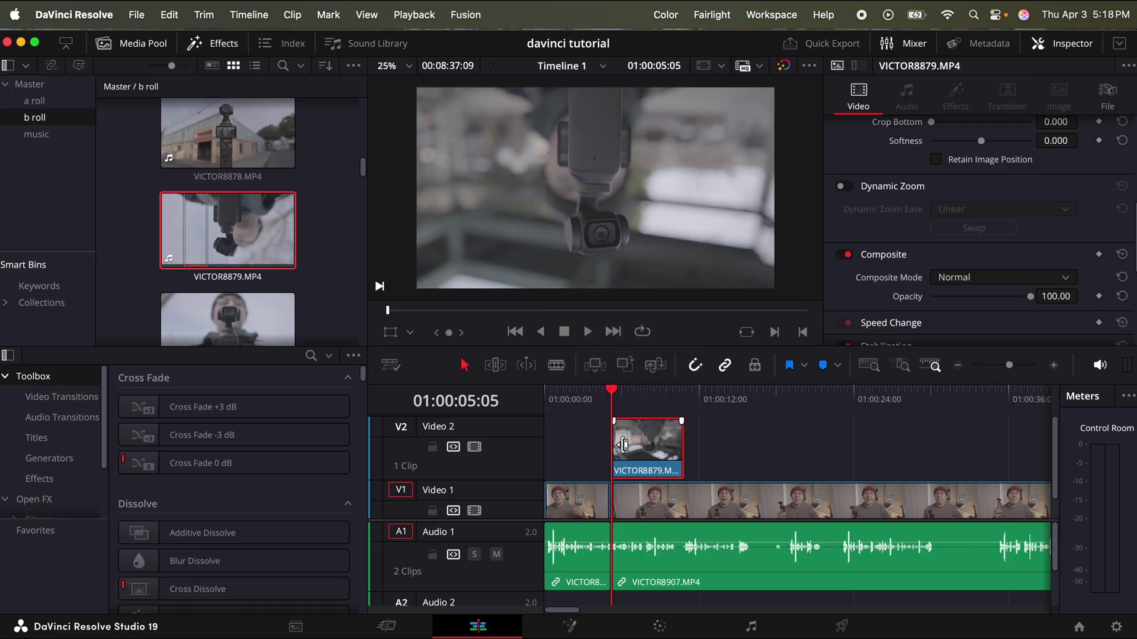
key(q)
mouse_move(657, 273)
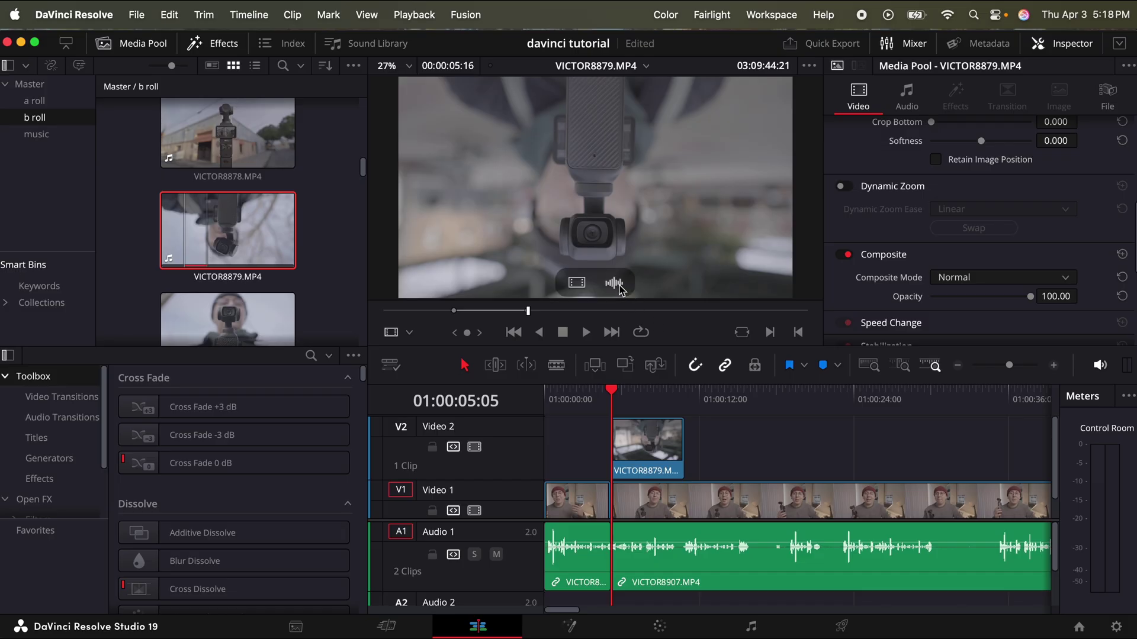
drag(615, 284, 650, 592)
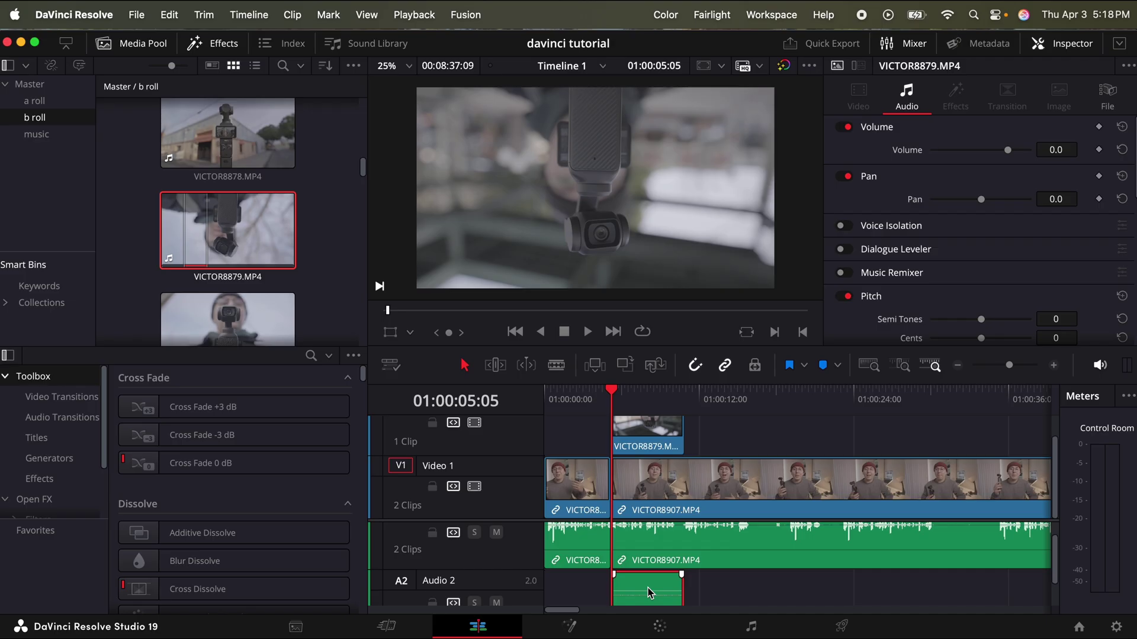
key(super+z)
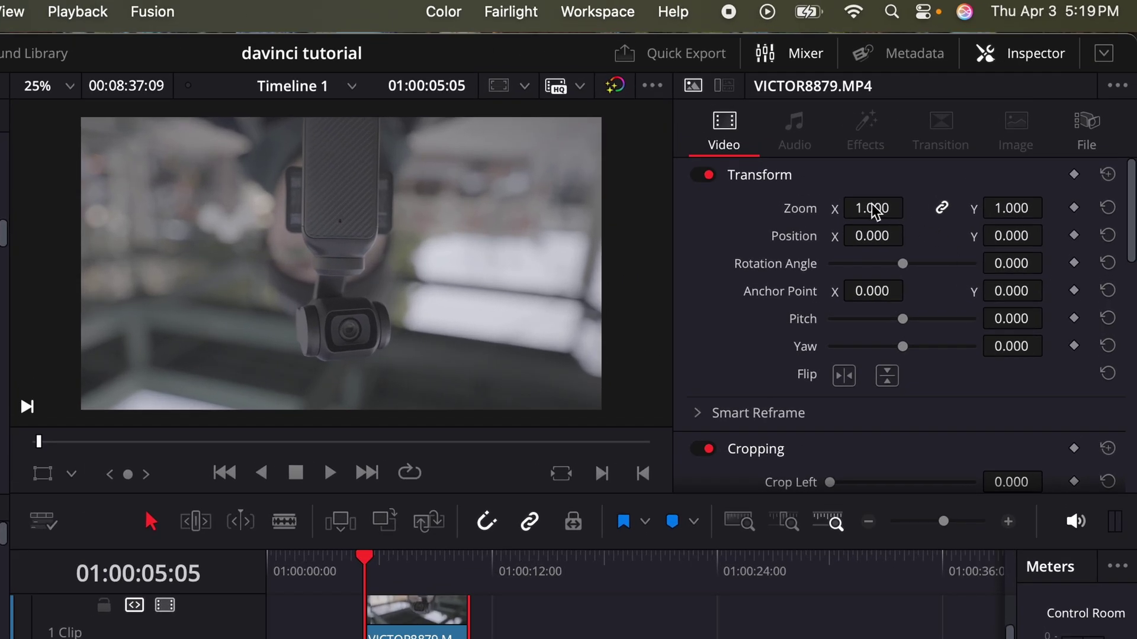
- Zoom the VICTOR8879 b-roll to 1.200, reset its position to 0, and flip it vertically
drag(960, 149, 966, 150)
drag(874, 207, 880, 236)
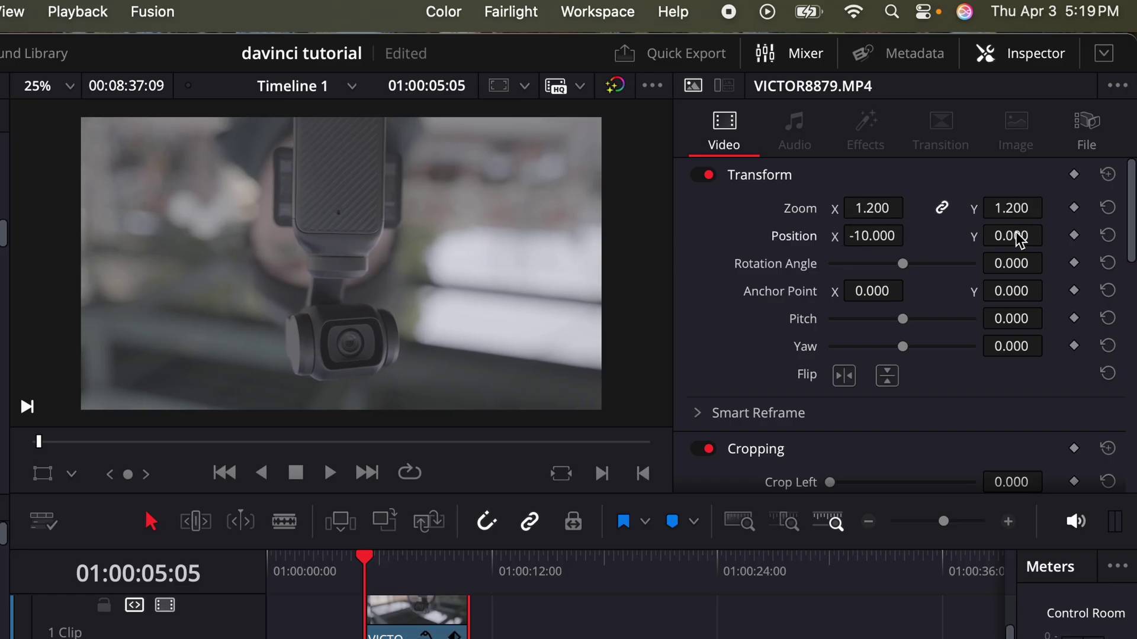
drag(1022, 236, 1071, 236)
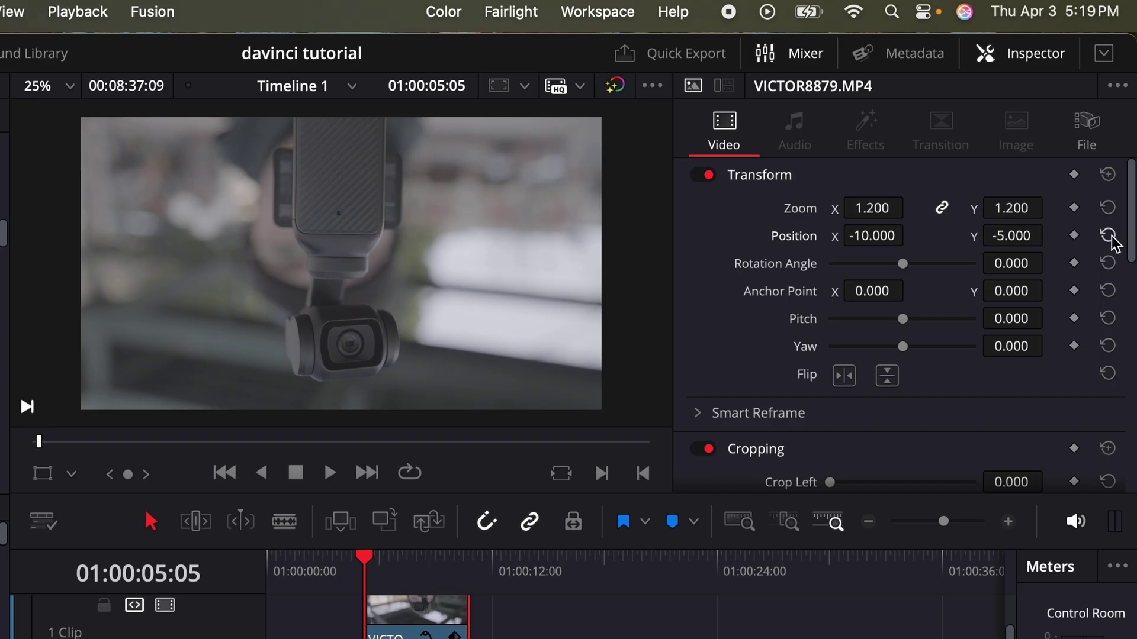
click(1111, 237)
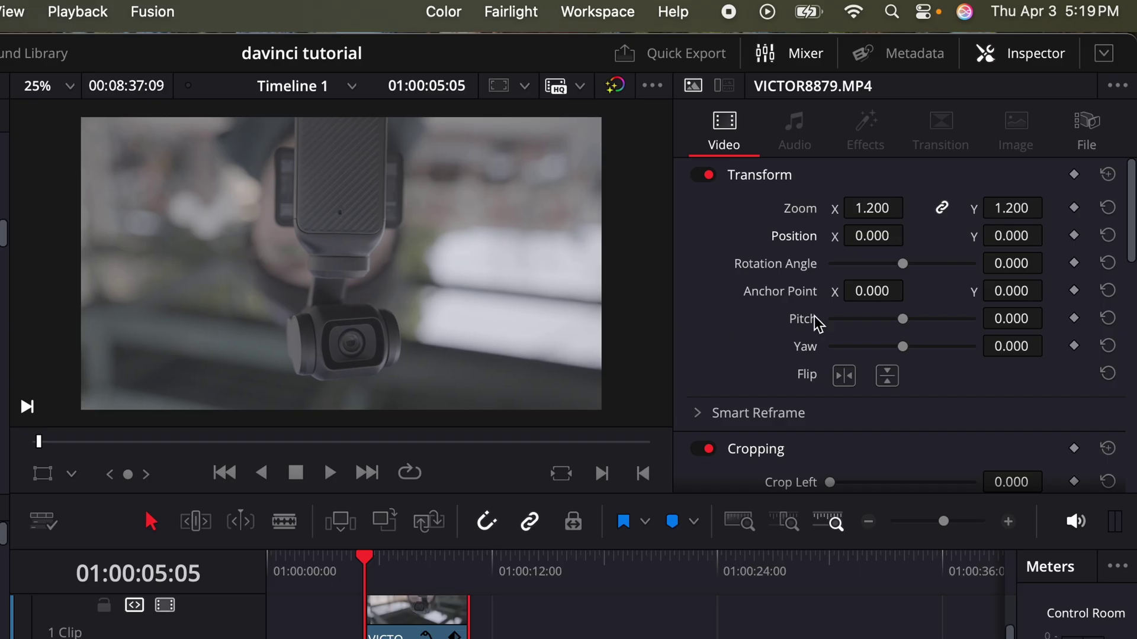
click(887, 384)
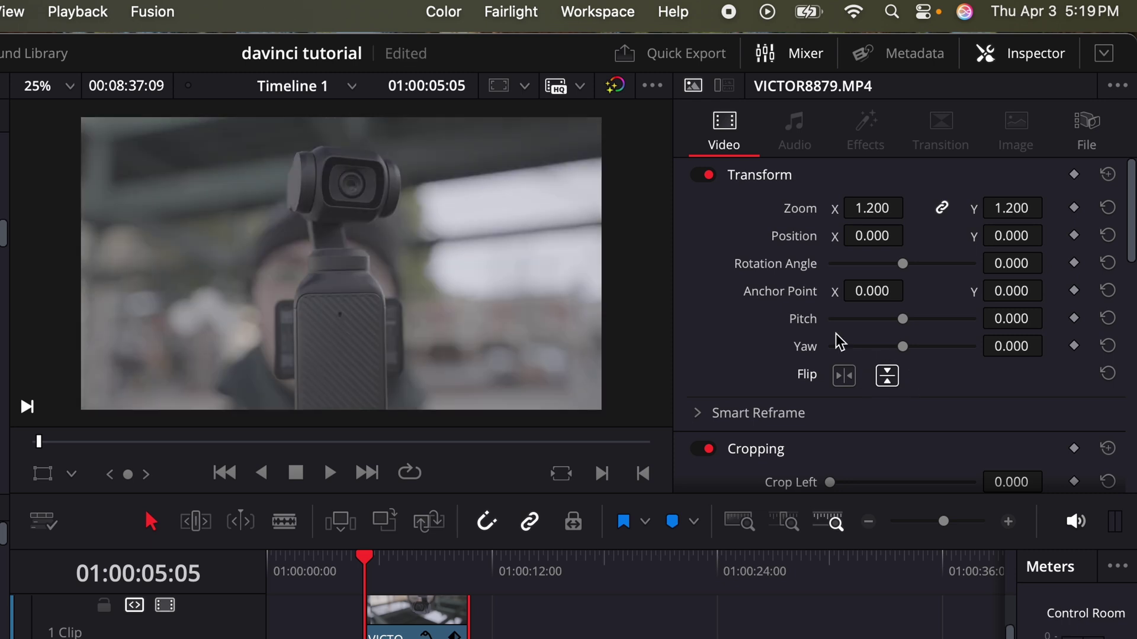
scroll(837, 335, down, 3)
- Enable Dynamic Zoom on VICTOR8879, reverse its direction, and preview it back to 01:00:05:05
drag(831, 284, 804, 359)
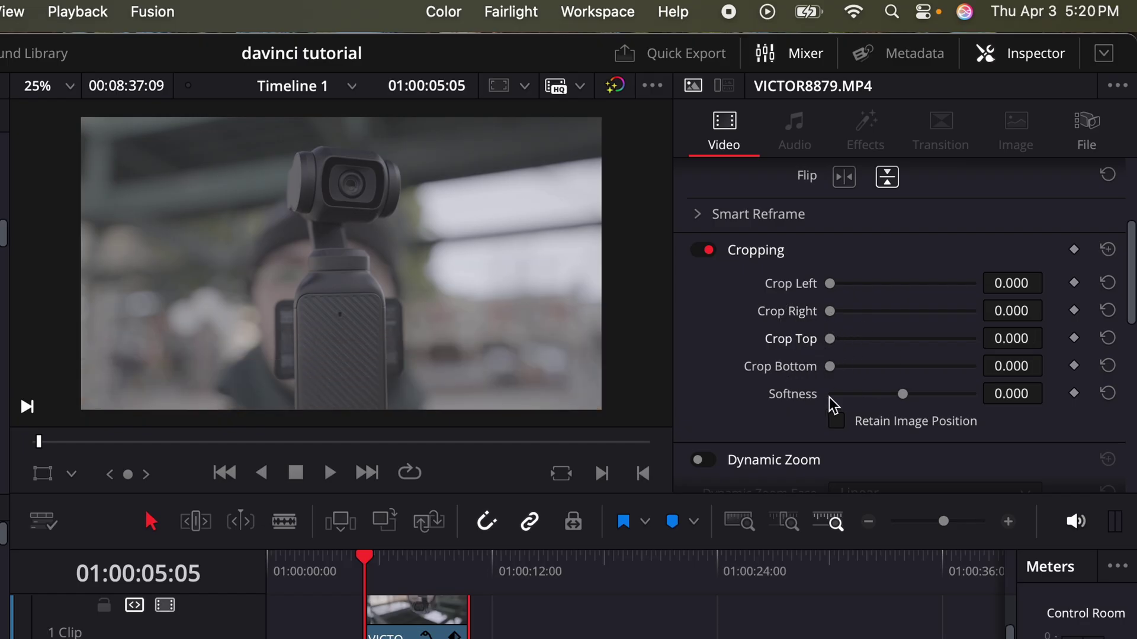
scroll(706, 338, down, 2)
click(702, 331)
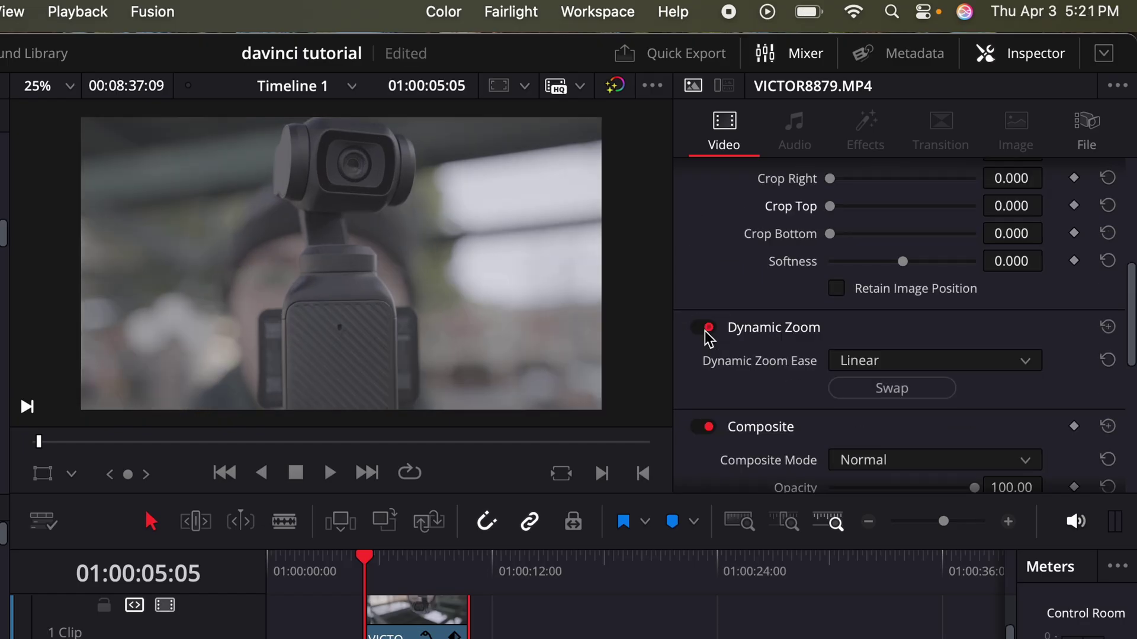
key(space)
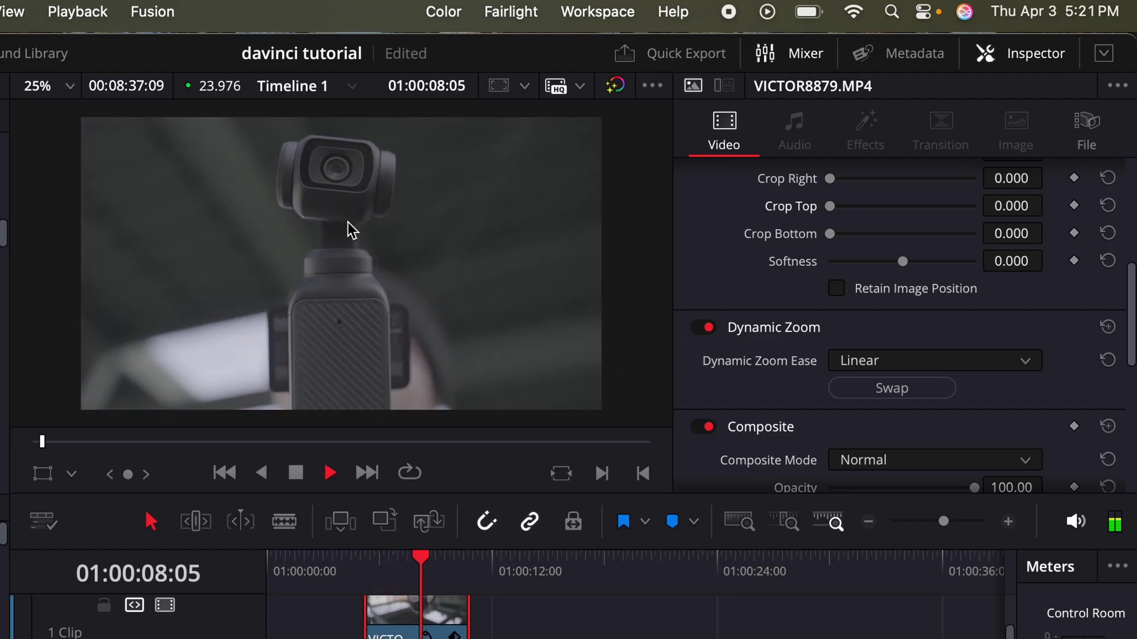
key(space)
click(900, 388)
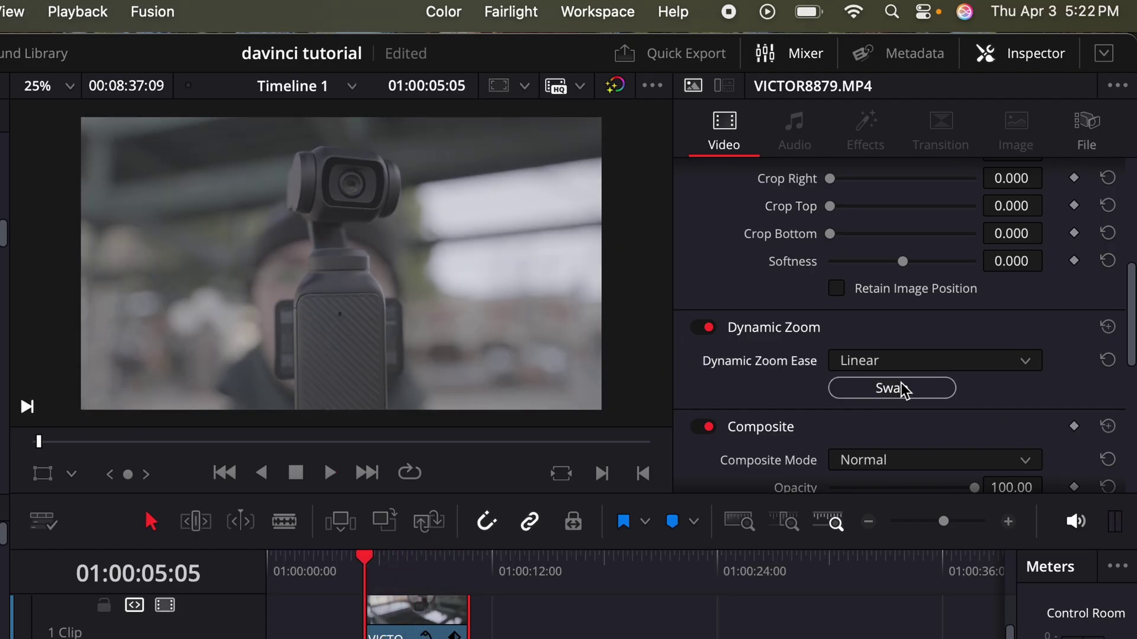
key(space)
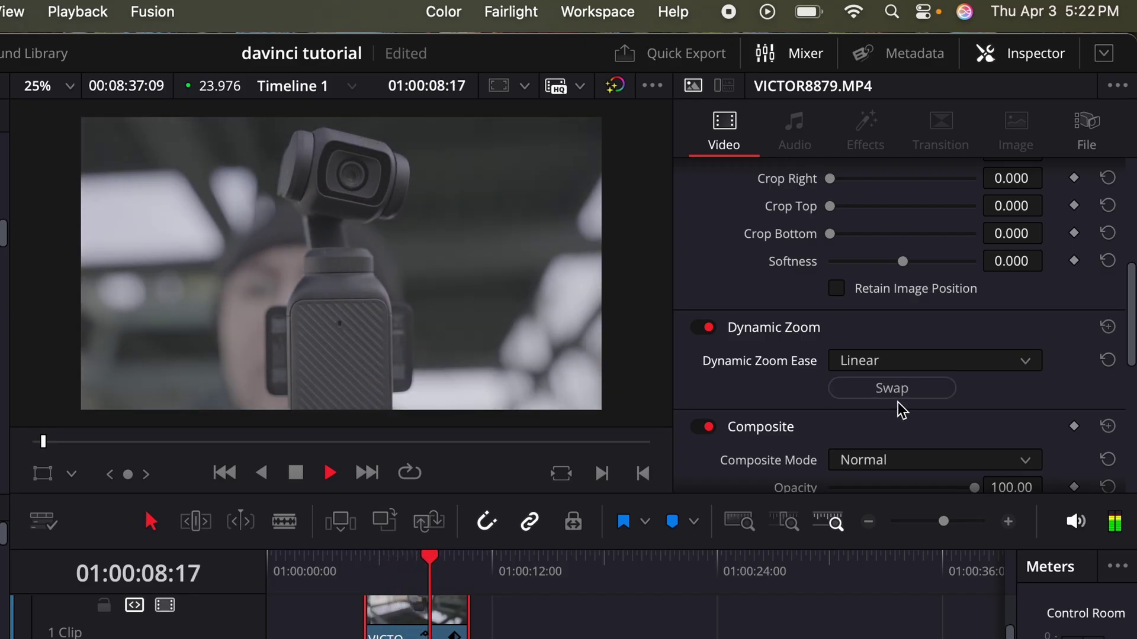
key(space)
scroll(897, 403, down, 3)
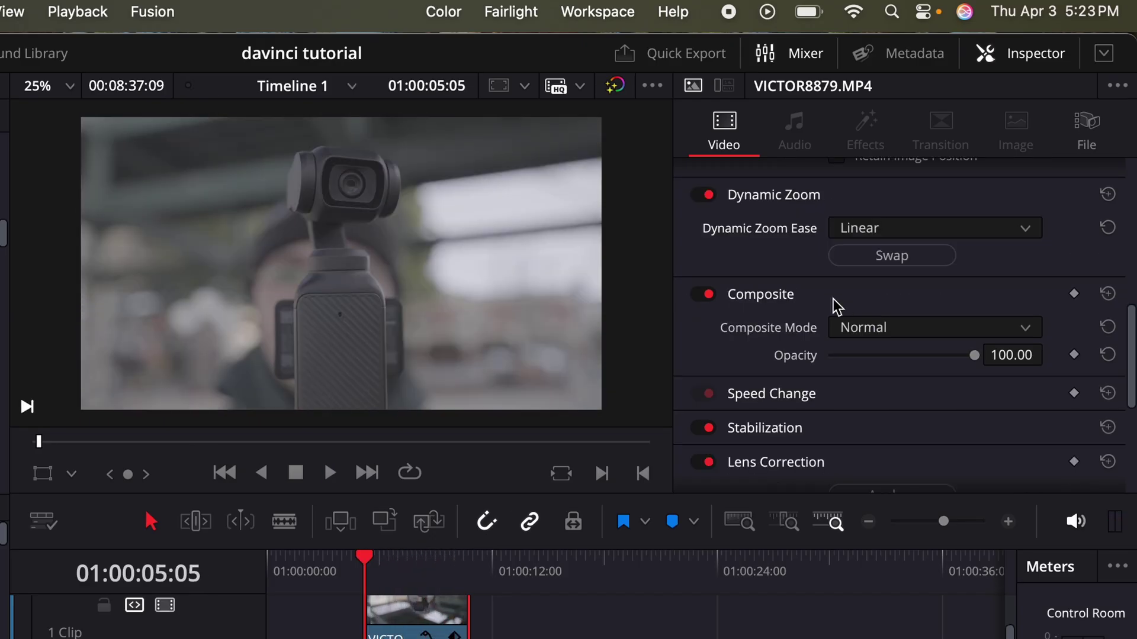
- Keep the b-roll's composite mode at Normal and set its opacity to 91.60
click(926, 327)
click(966, 356)
drag(972, 357, 1048, 358)
scroll(831, 228, down, 3)
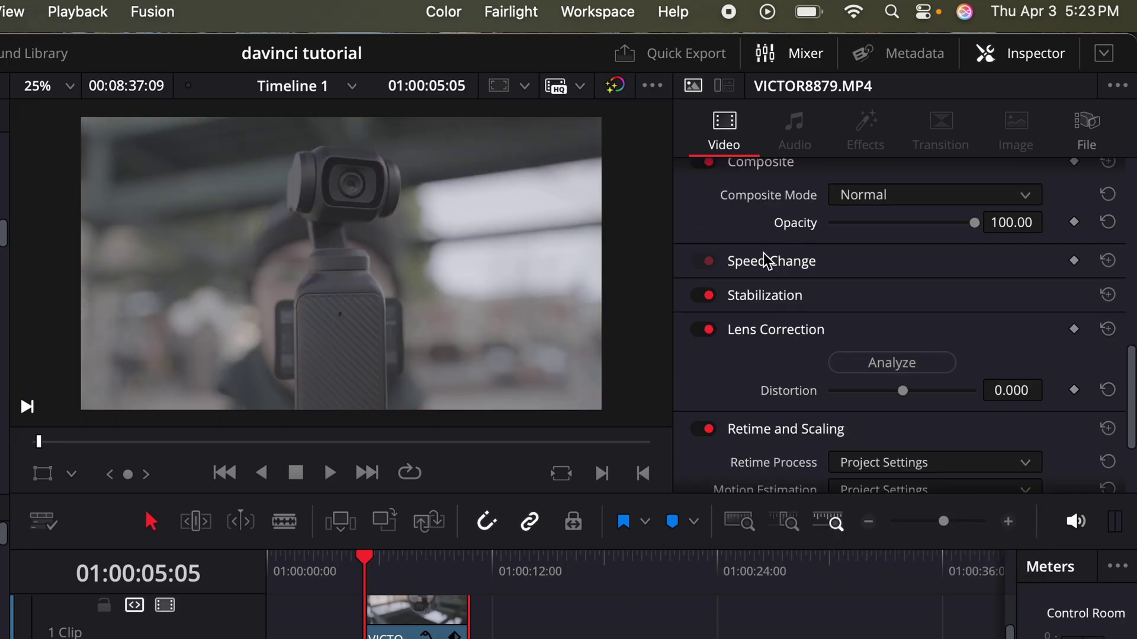
- Set Stabilization to Translation mode and leave Lens Correction distortion reset at 0.000
click(769, 295)
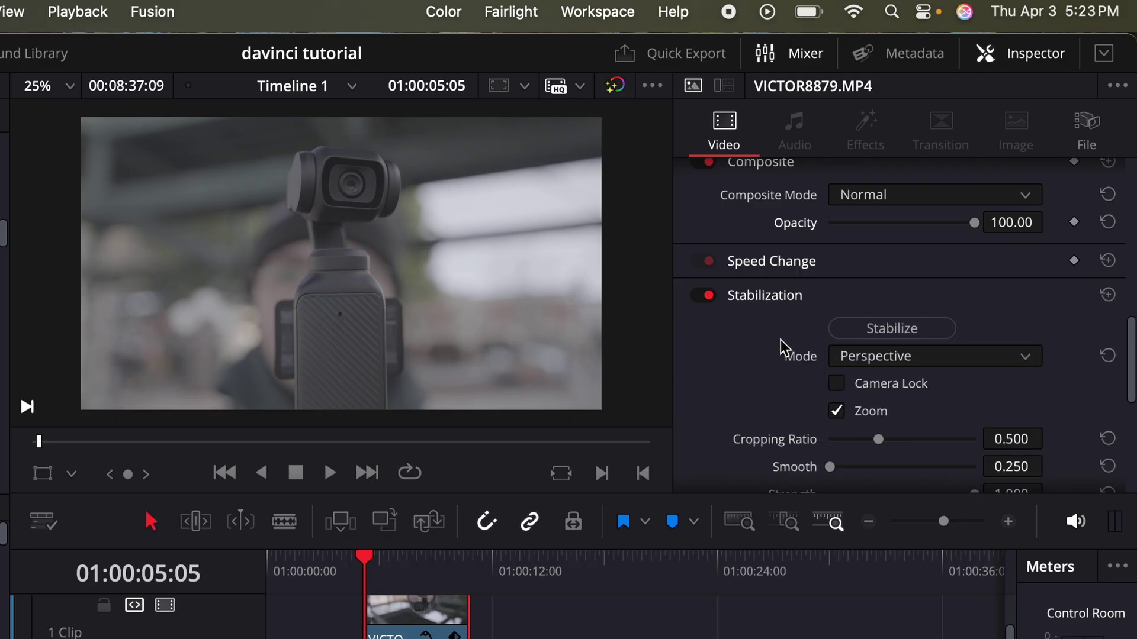
click(957, 360)
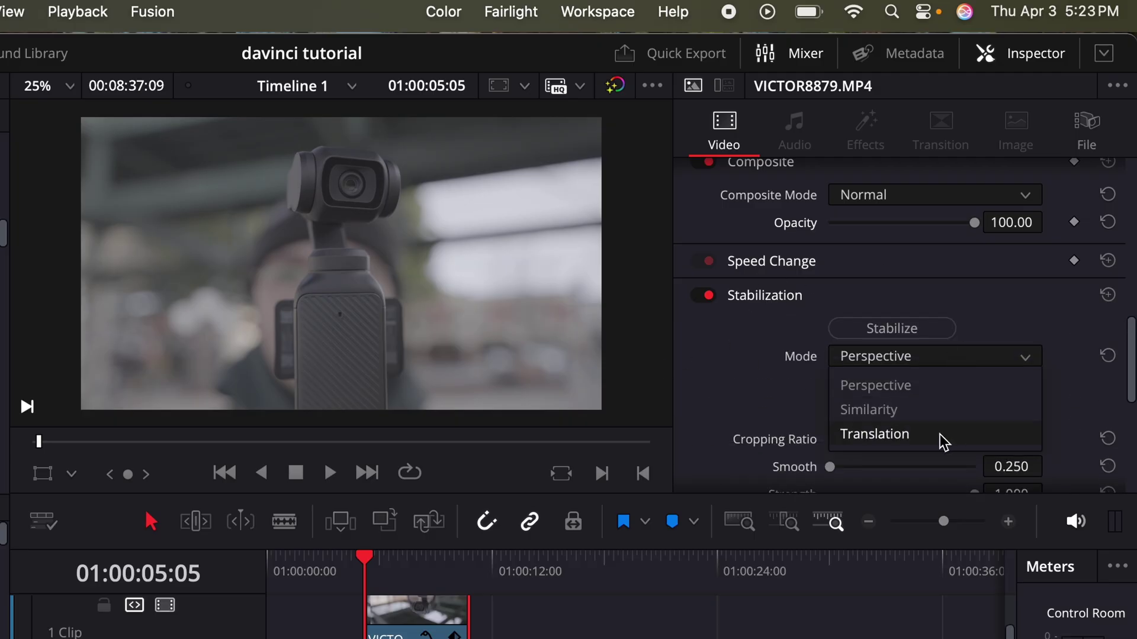
click(943, 441)
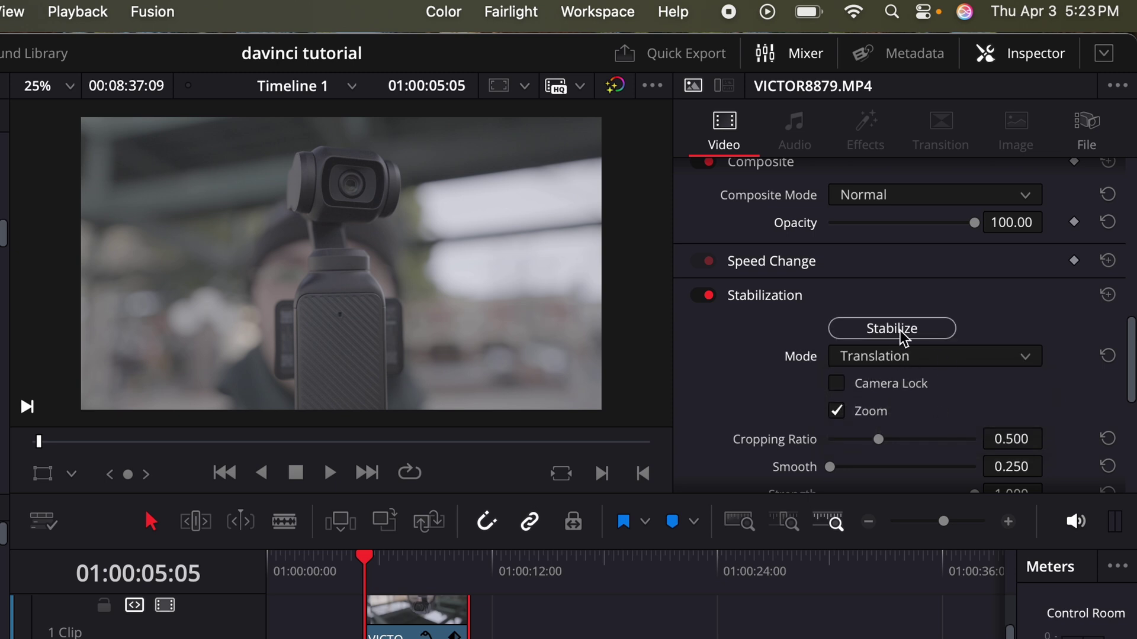
scroll(902, 336, down, 5)
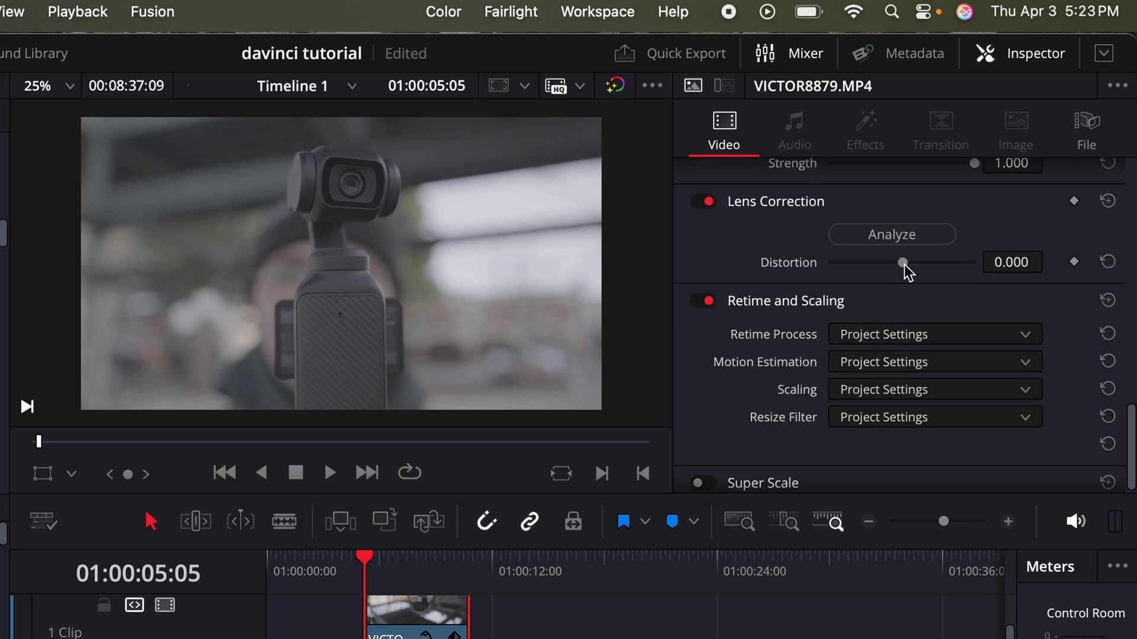
drag(904, 264, 916, 263)
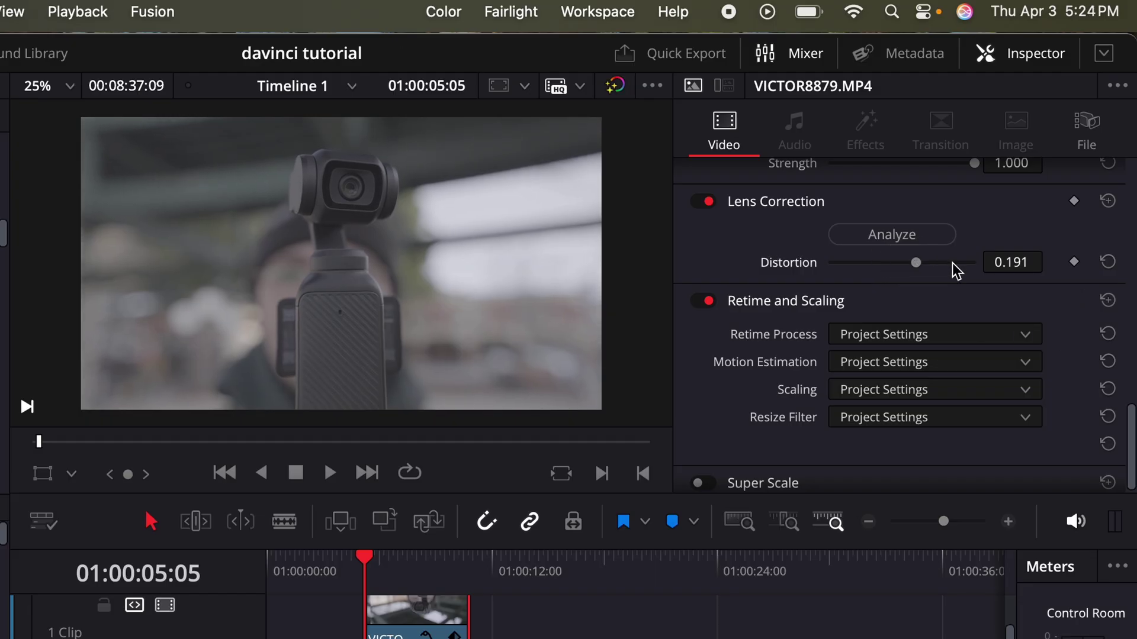
click(1108, 263)
scroll(904, 410, down, 1)
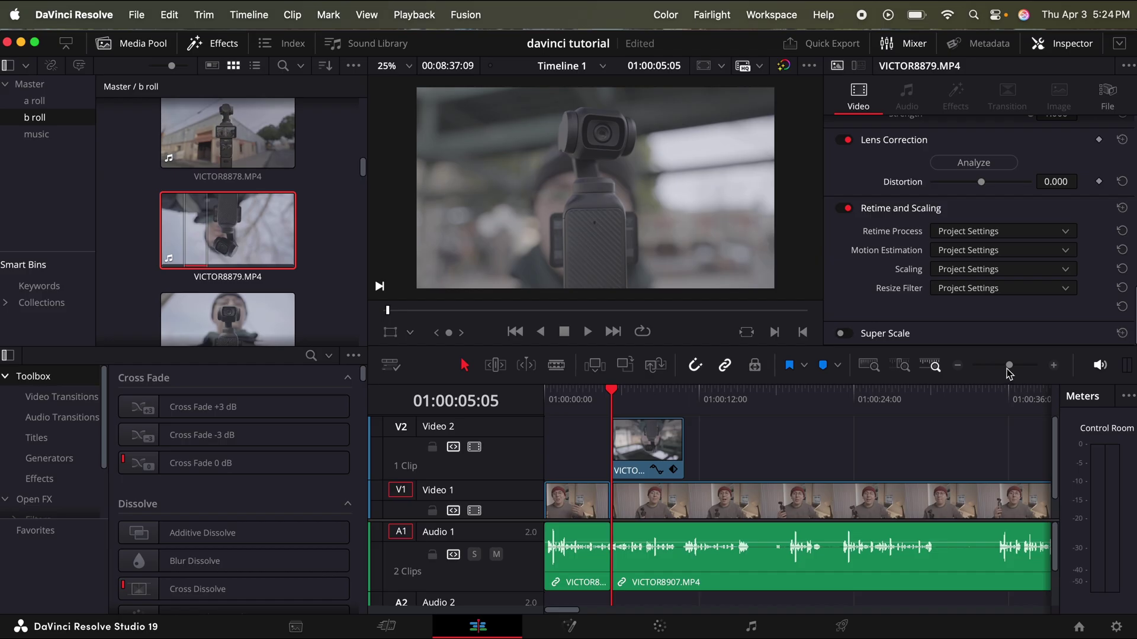
mouse_move(943, 521)
mouse_down()
mouse_move(956, 519)
mouse_move(945, 521)
mouse_up()
- Add a Push transition to the start of VICTOR8879 and trim it to about 0.9 seconds
click(781, 468)
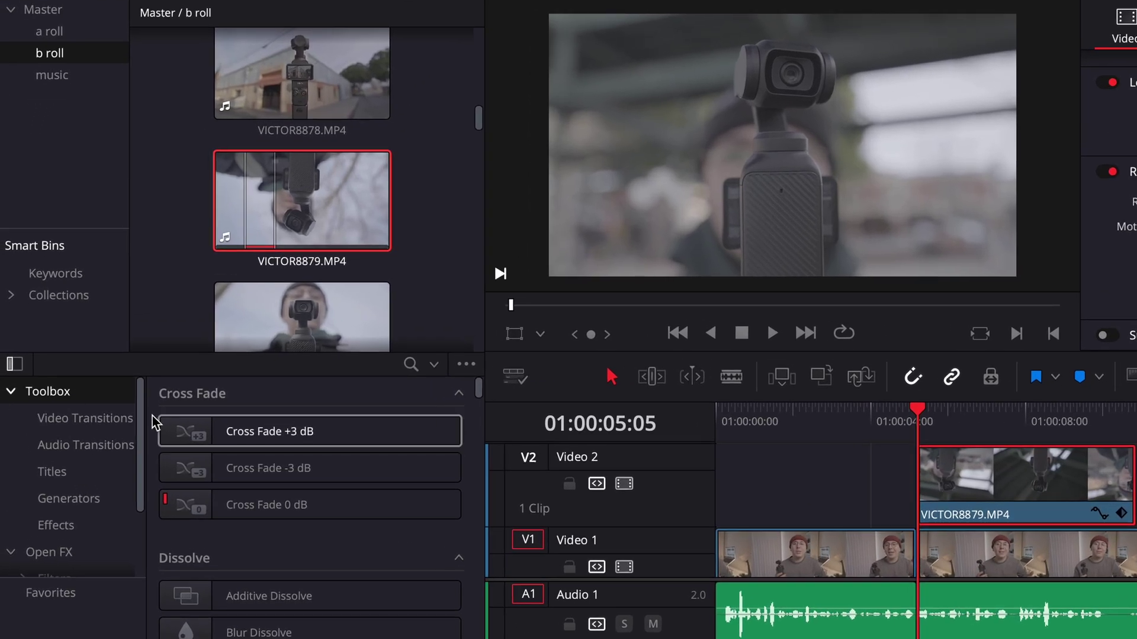
click(108, 419)
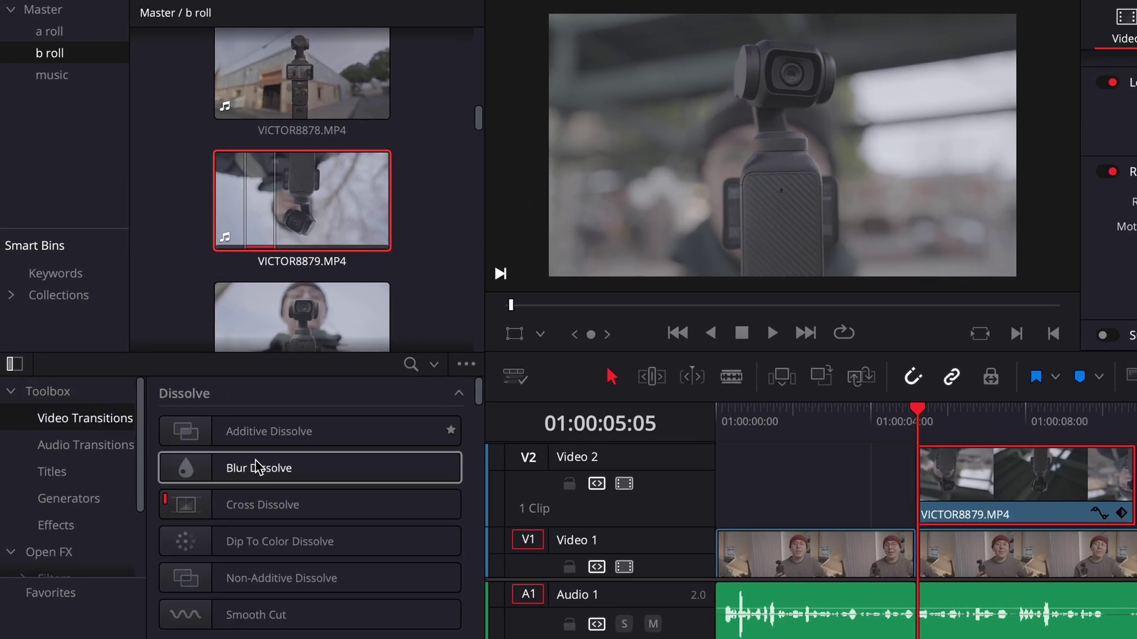
scroll(330, 499, down, 1)
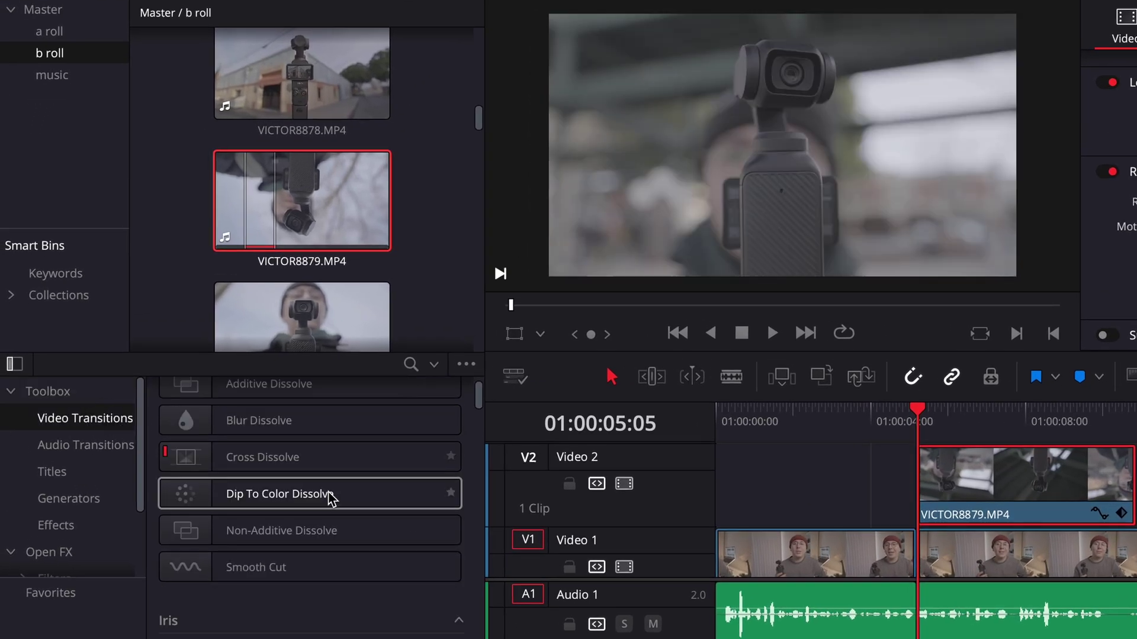
scroll(331, 498, down, 5)
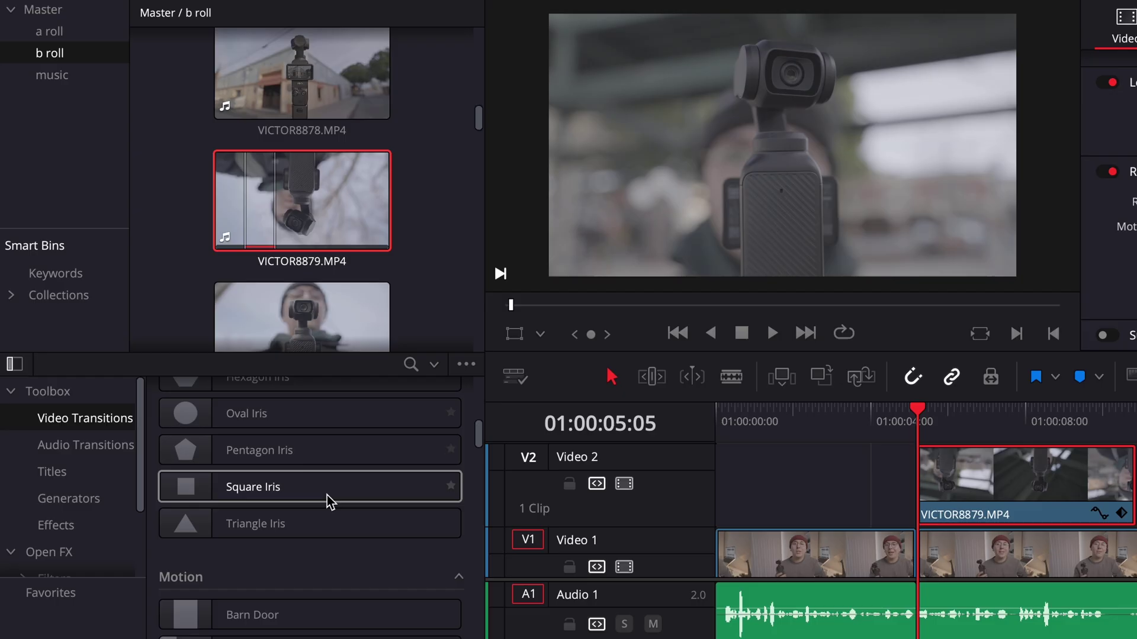
scroll(327, 500, up, 2)
scroll(327, 499, down, 2)
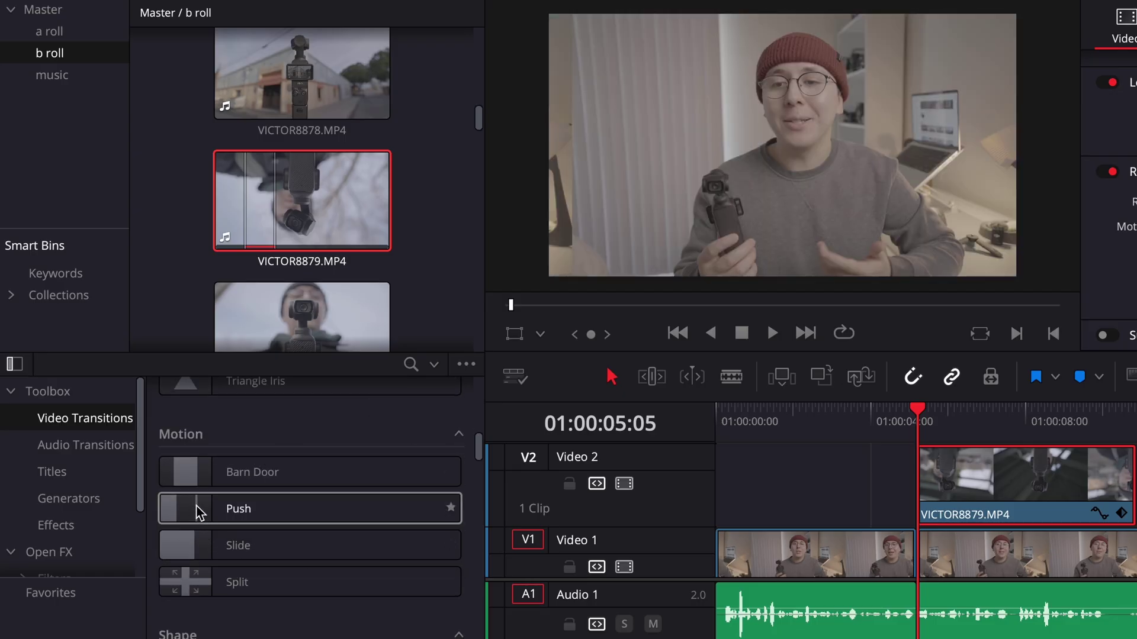
drag(175, 513, 926, 478)
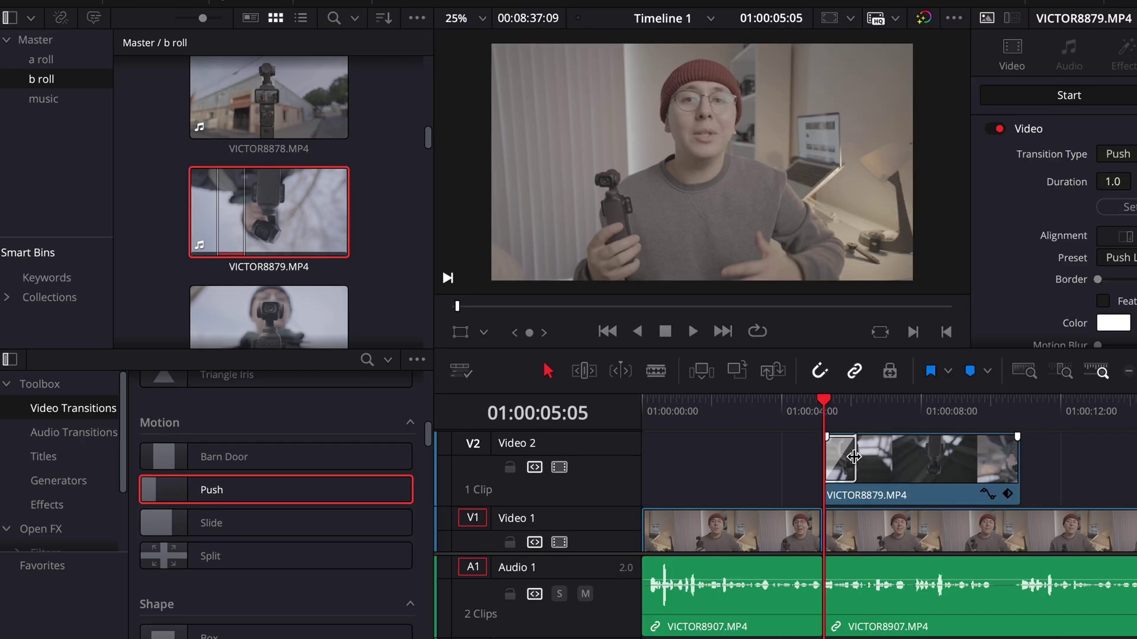
drag(853, 456, 959, 456)
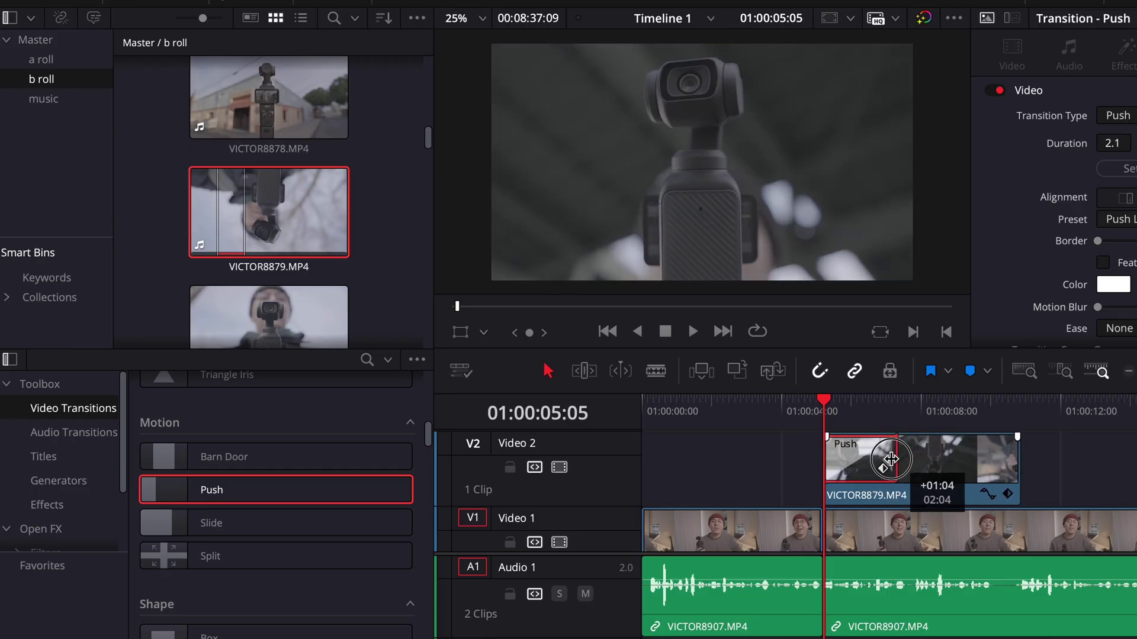
drag(891, 459, 847, 453)
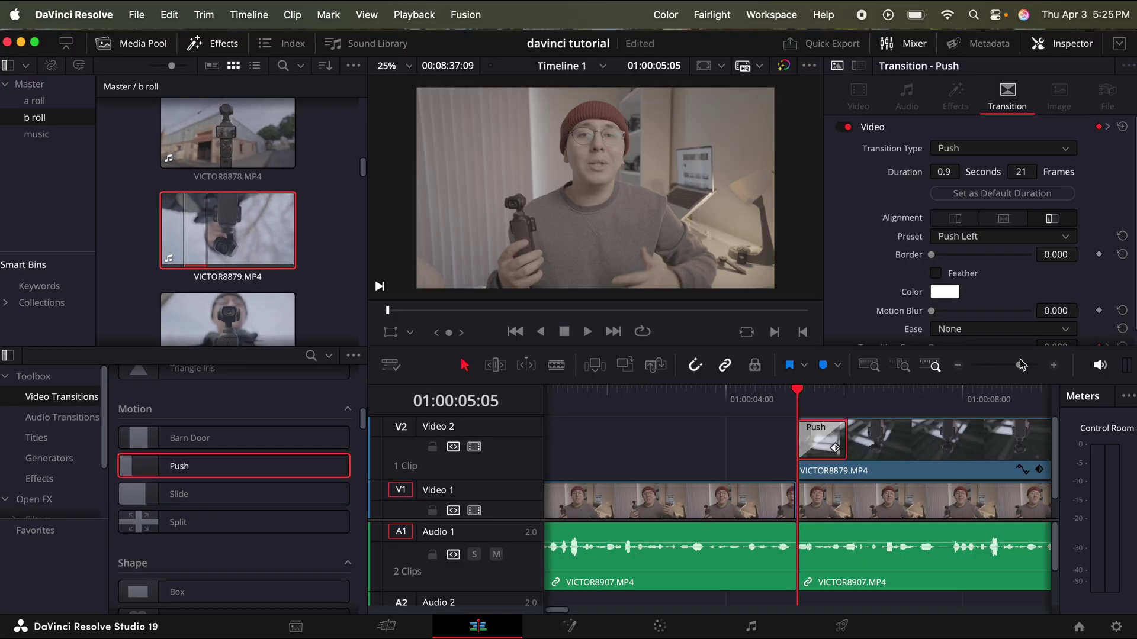
- Set the Push transition's motion blur to 0.145 with In & Out easing, then replay it
key(space)
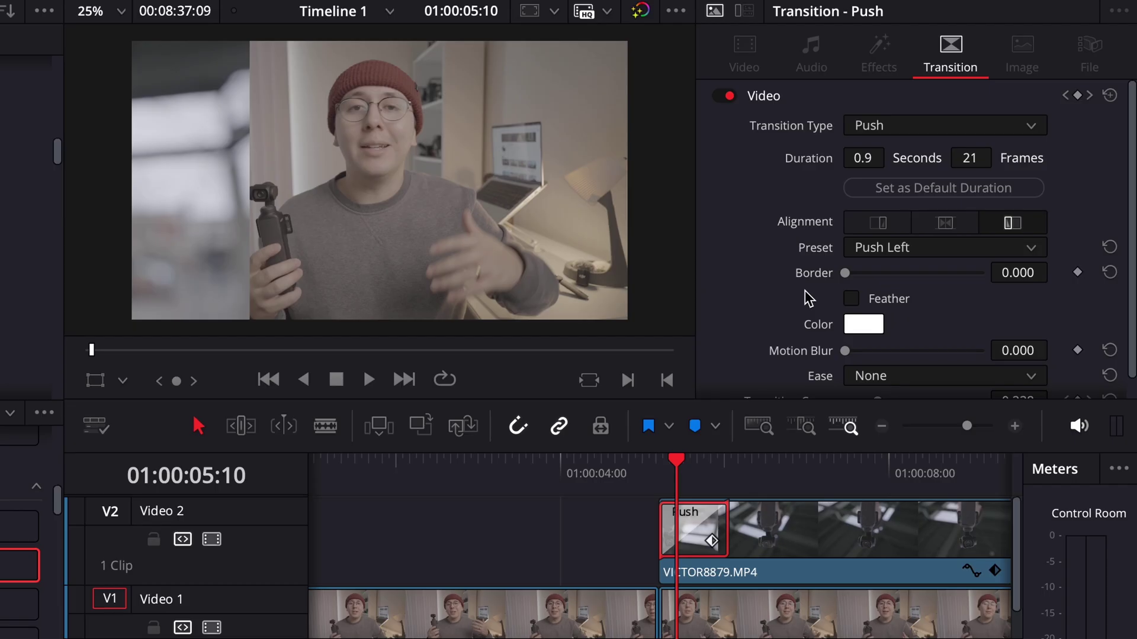
scroll(904, 272, down, 1)
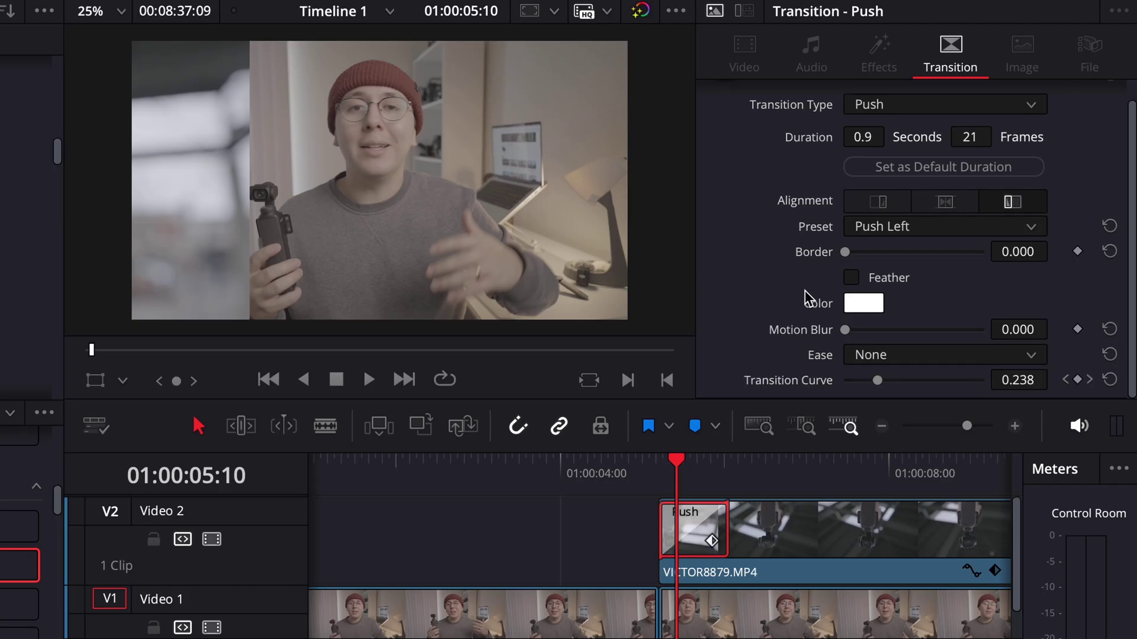
drag(852, 329, 871, 332)
click(904, 355)
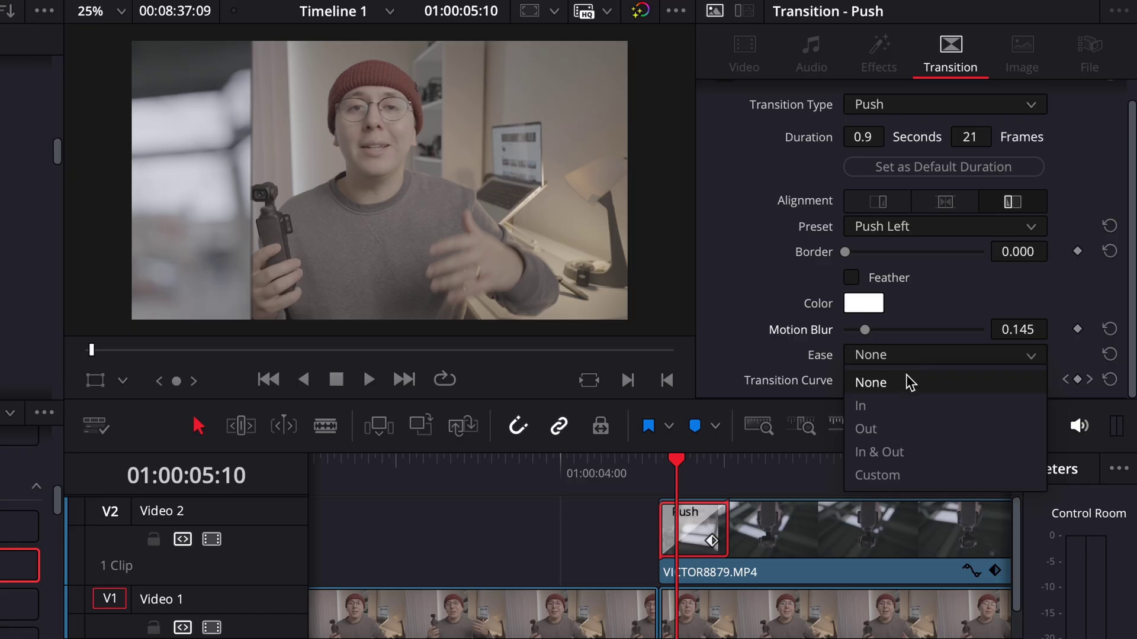
click(910, 453)
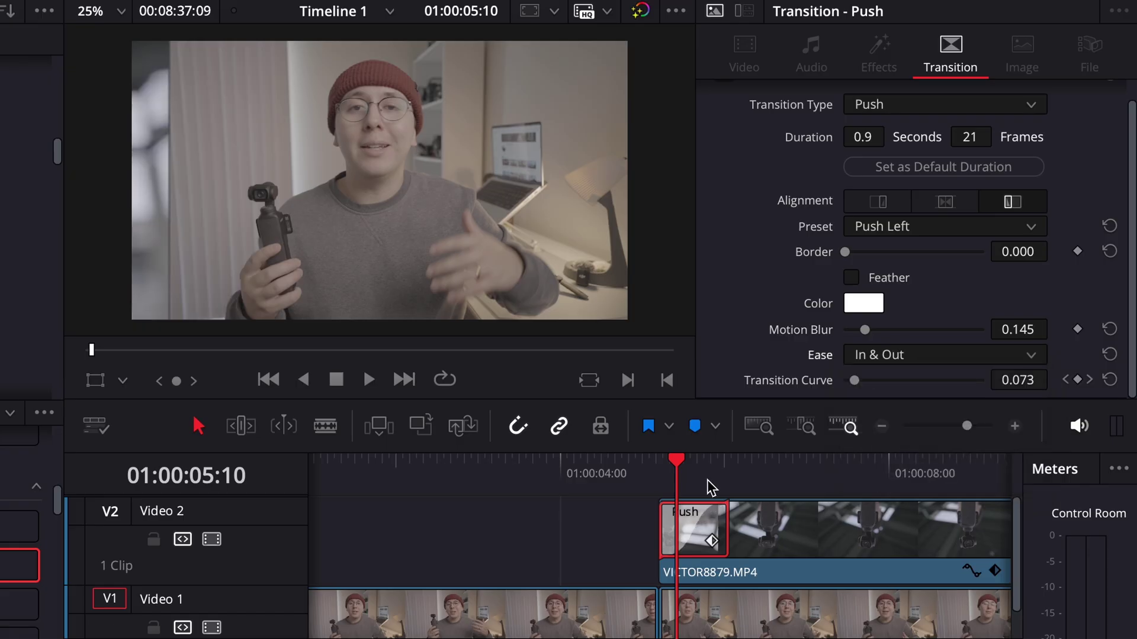
click(661, 476)
key(space)
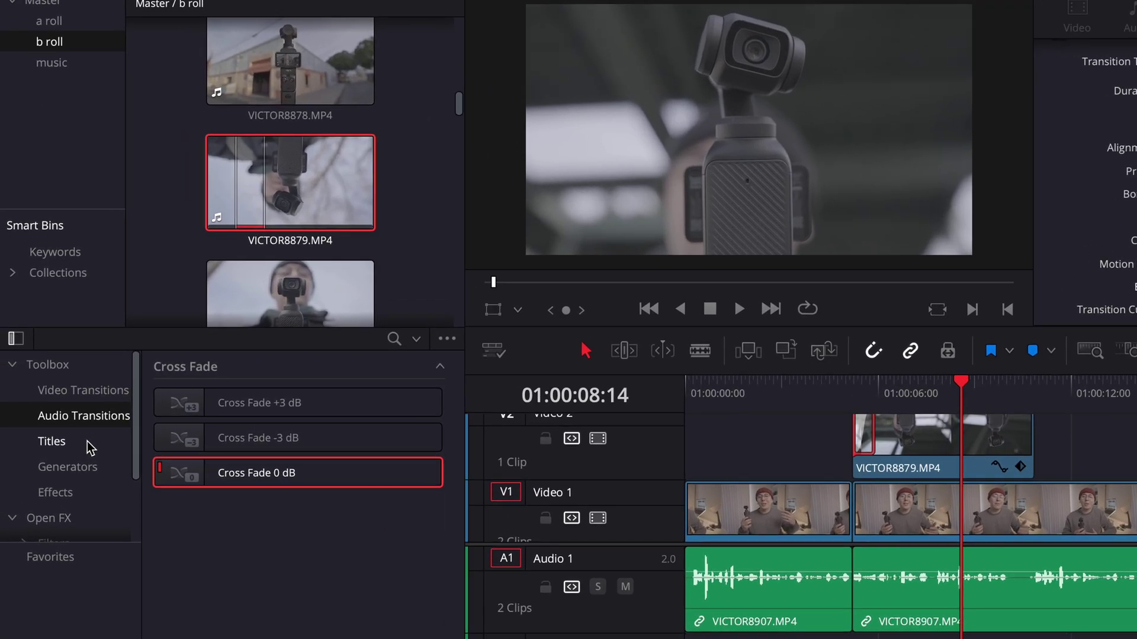
- Place a Text title on the track above V2 and extend it to end with VICTOR8879
click(87, 441)
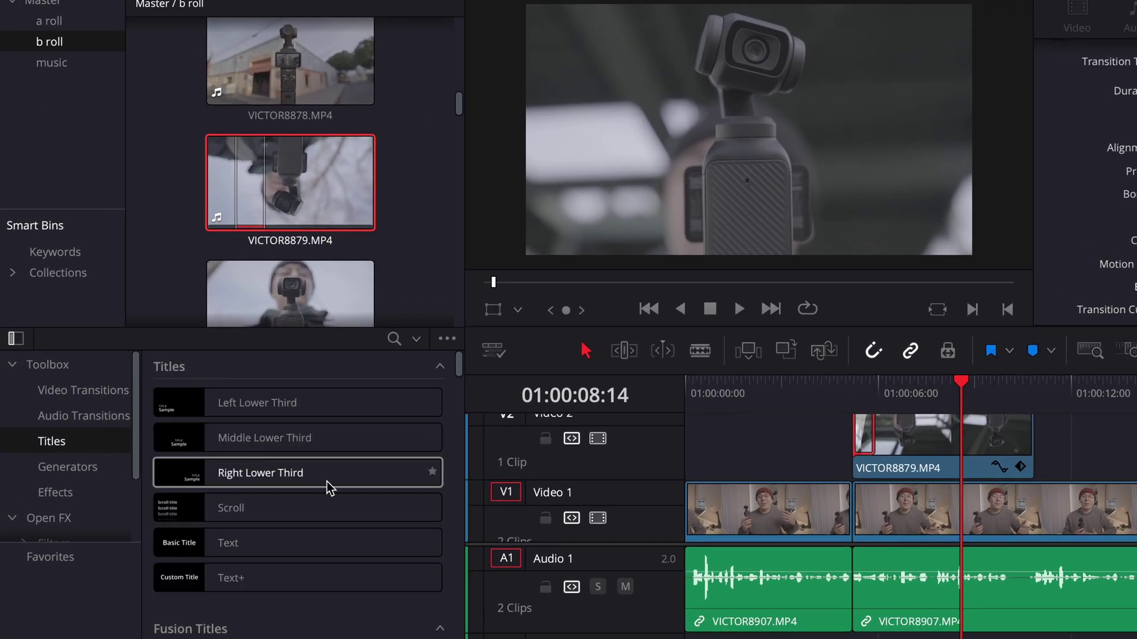
drag(210, 550, 857, 461)
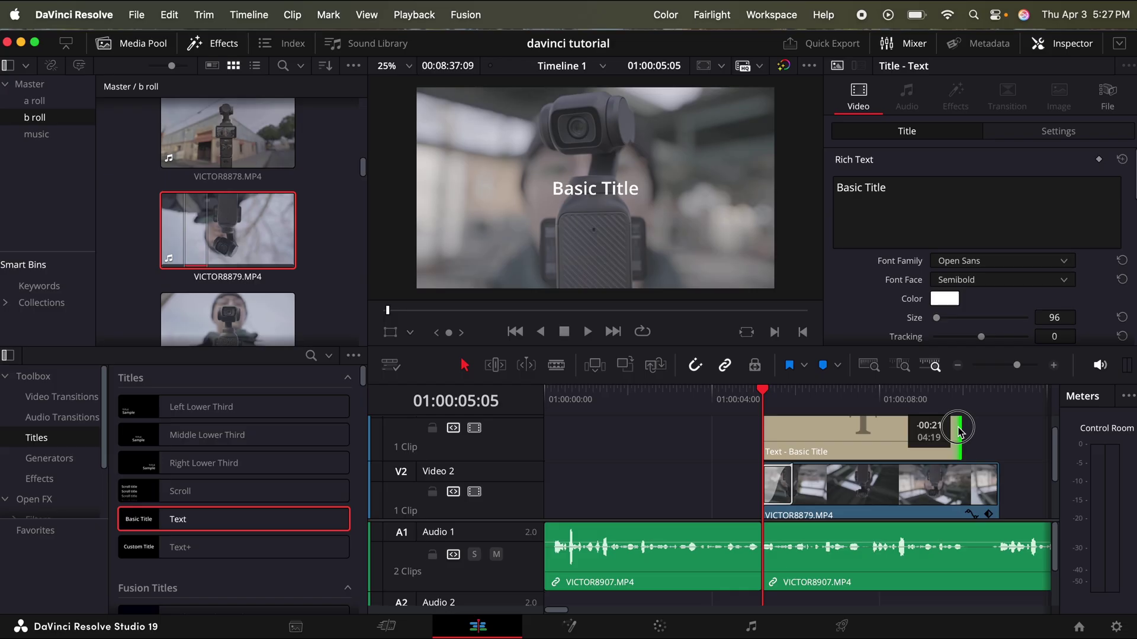
drag(959, 432, 999, 436)
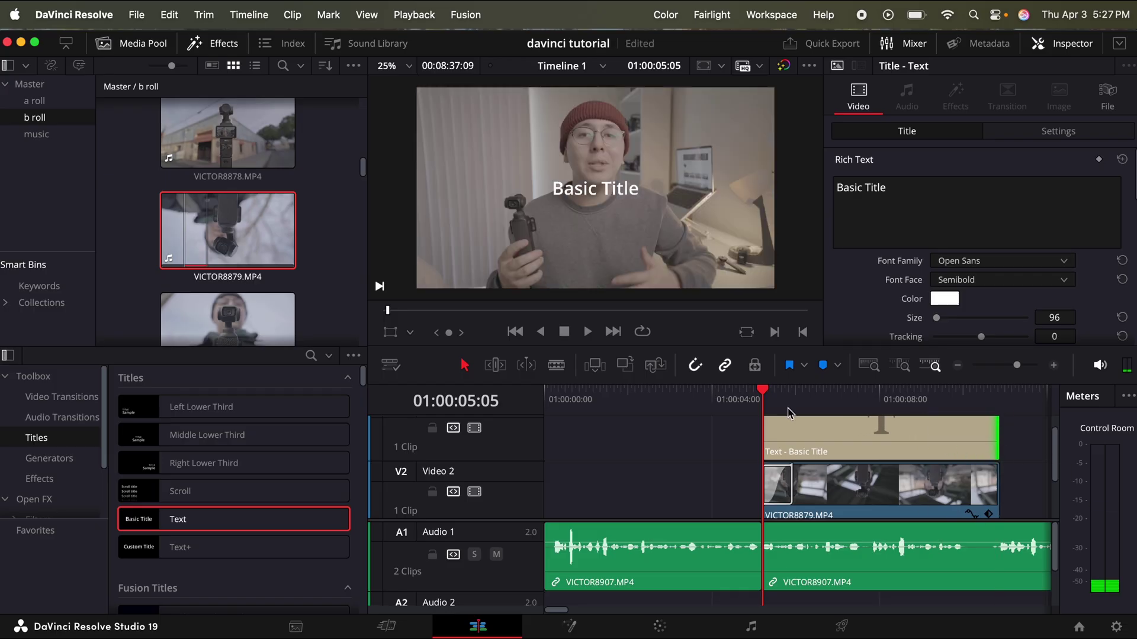
key(space)
key(space)
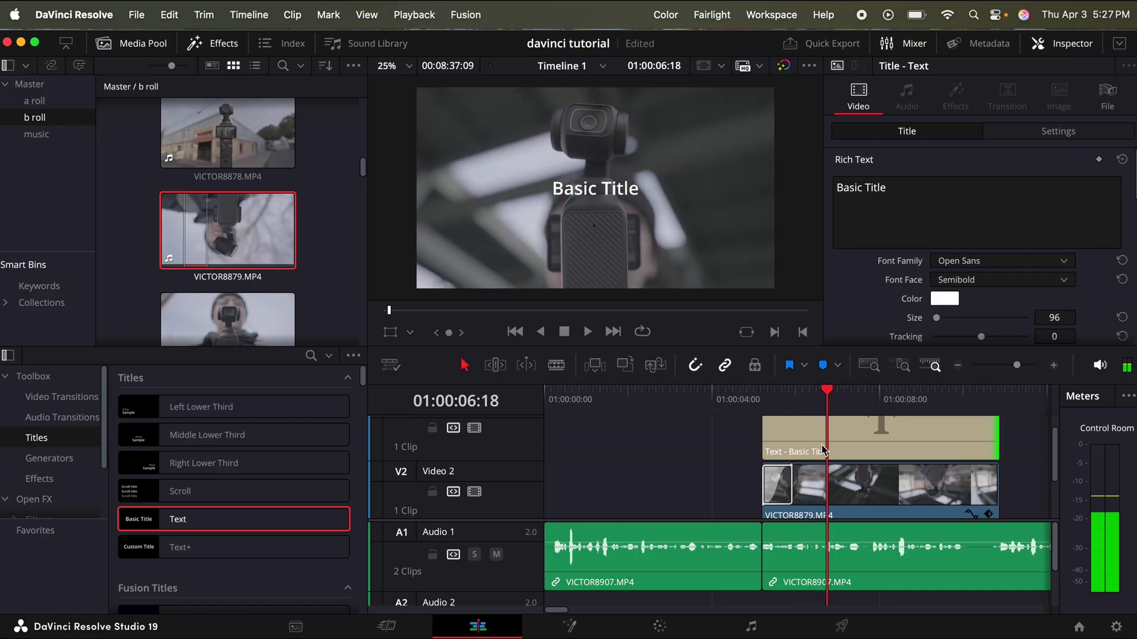
click(846, 448)
- Copy the b-roll's Push Left transition and paste it onto the start of the title clip
key(Up)
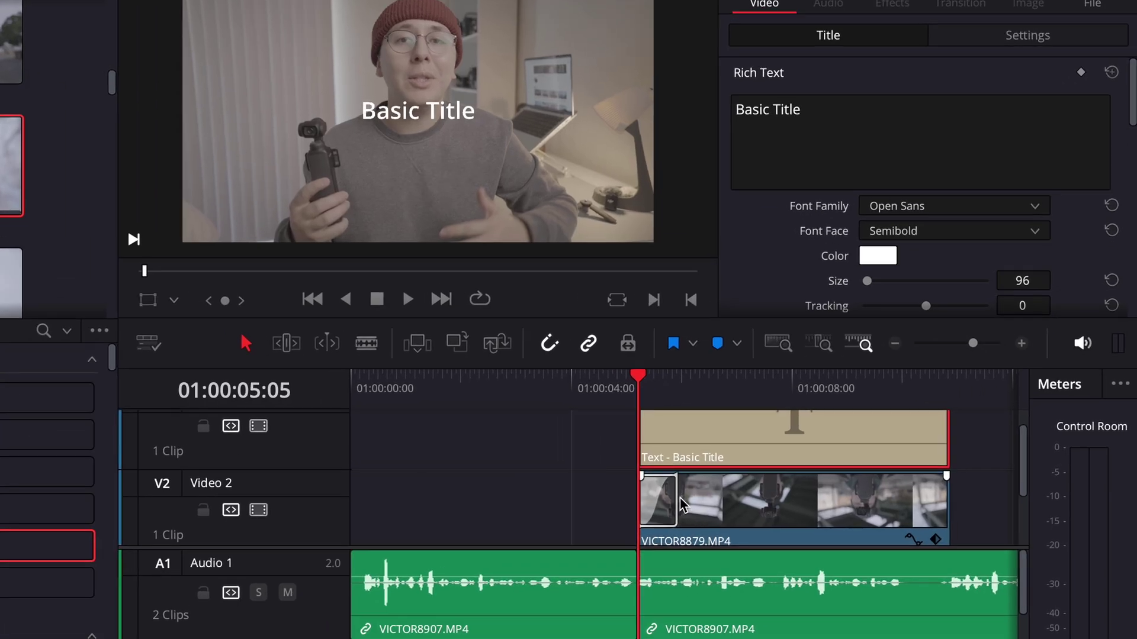
click(791, 479)
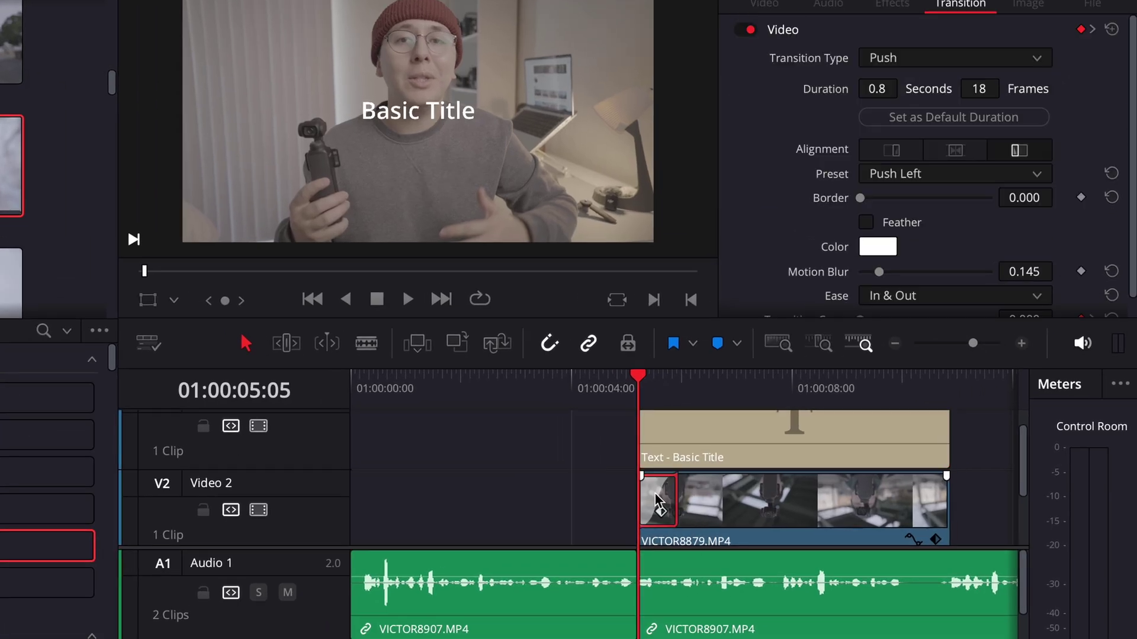
key(super+c)
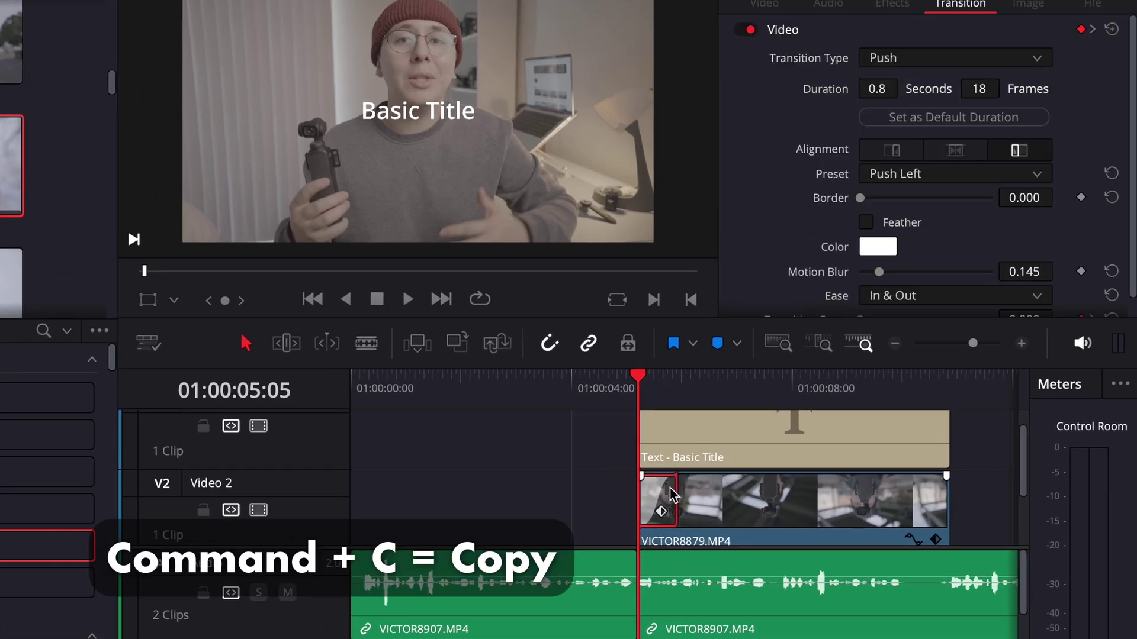
click(645, 438)
key(super+v)
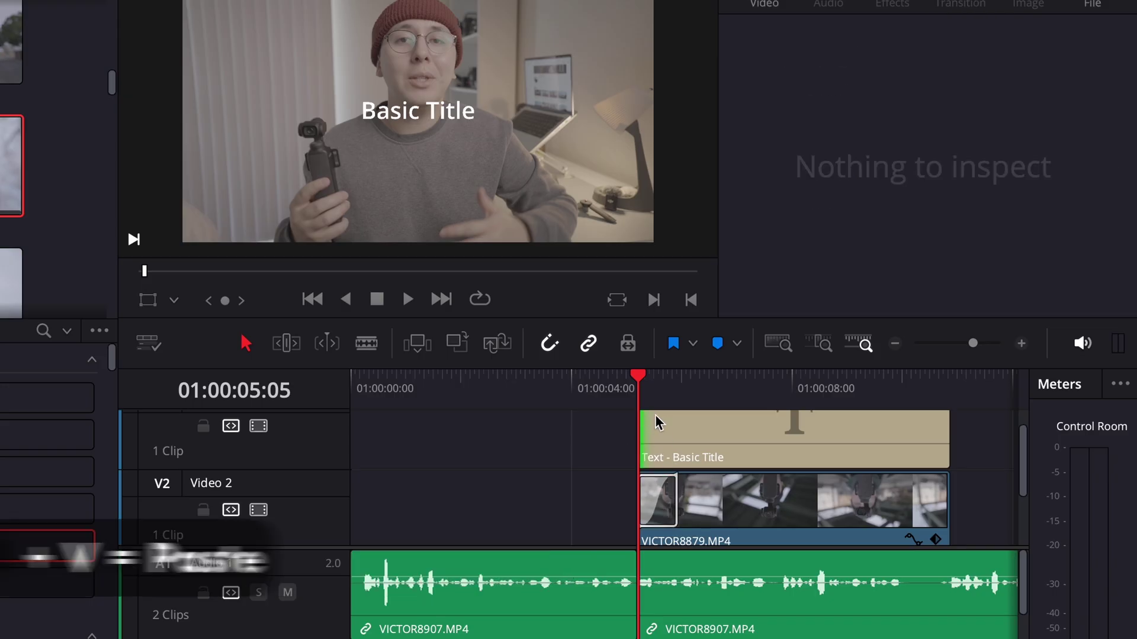
key(super+v)
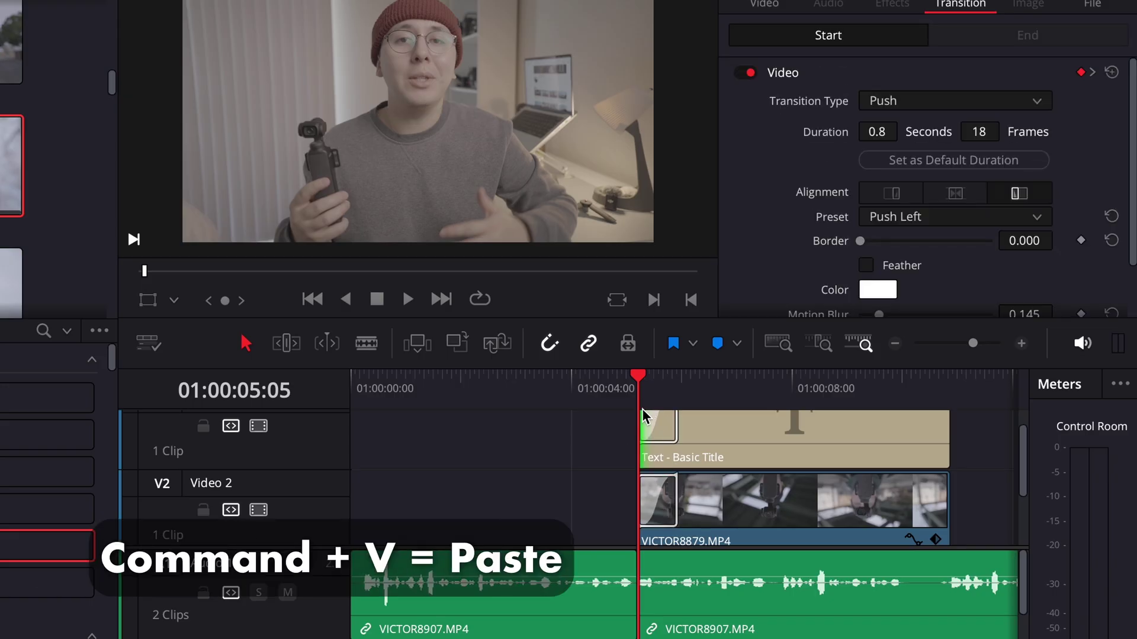
- Preview the new title, then select its text in the Inspector for editing
key(space)
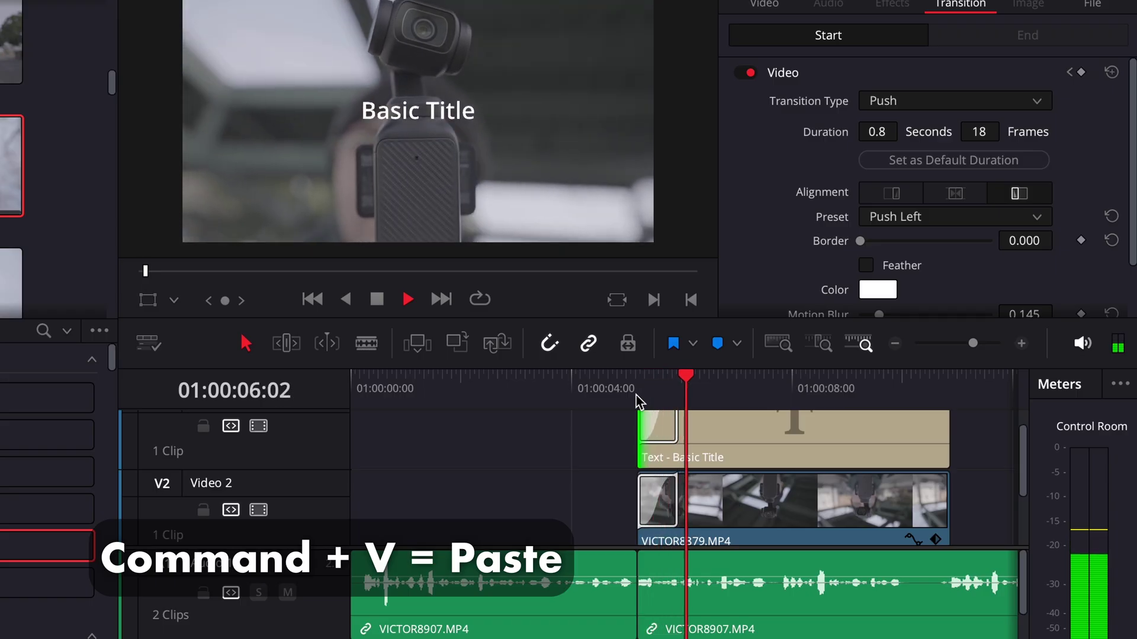
click(744, 418)
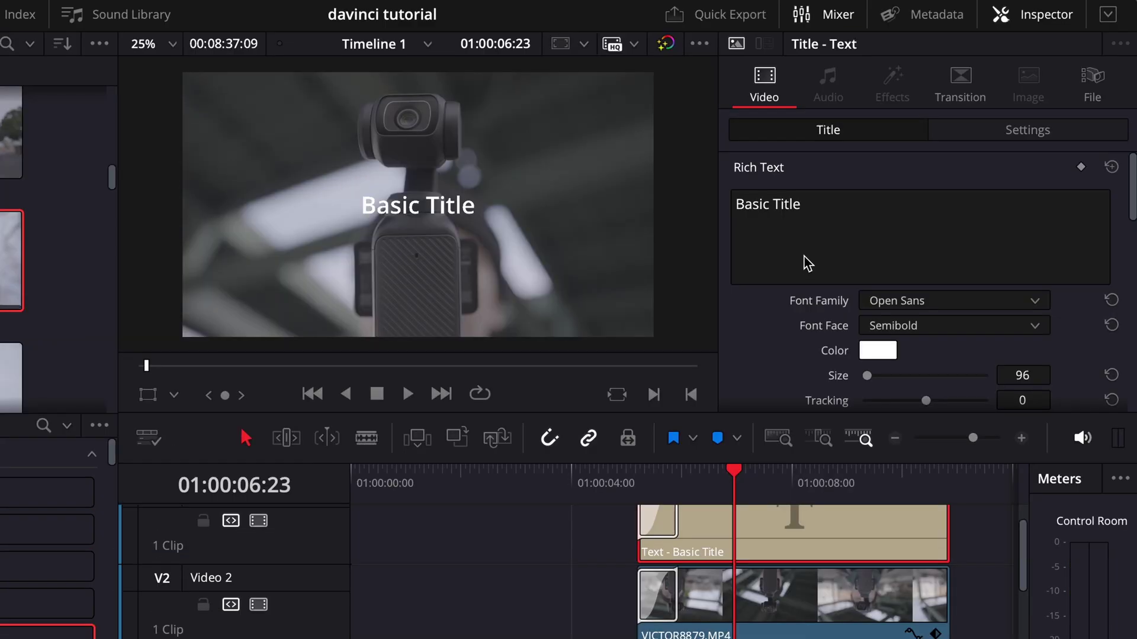
double_click(857, 206)
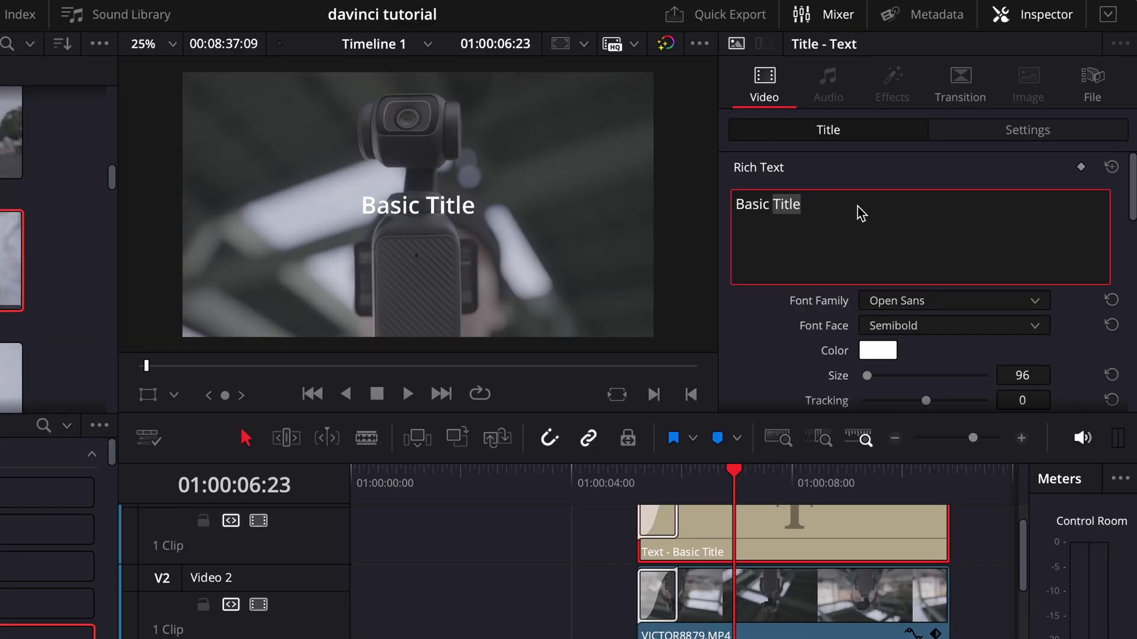
- Select all the title text and pick a bold font from Font Family
triple_click(858, 206)
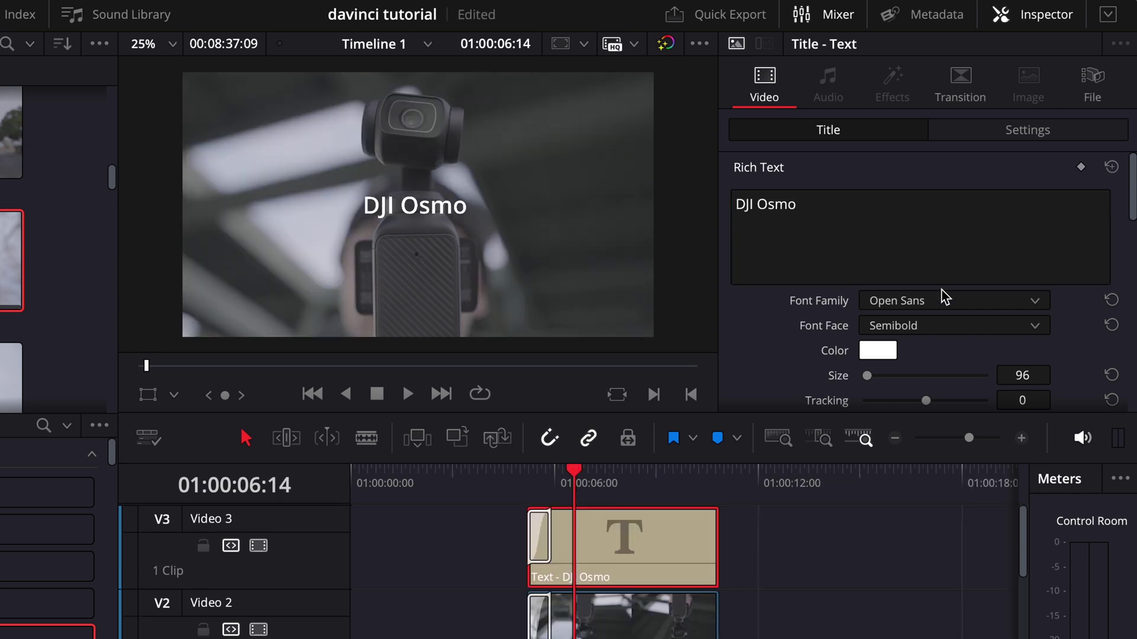
scroll(942, 302, down, 3)
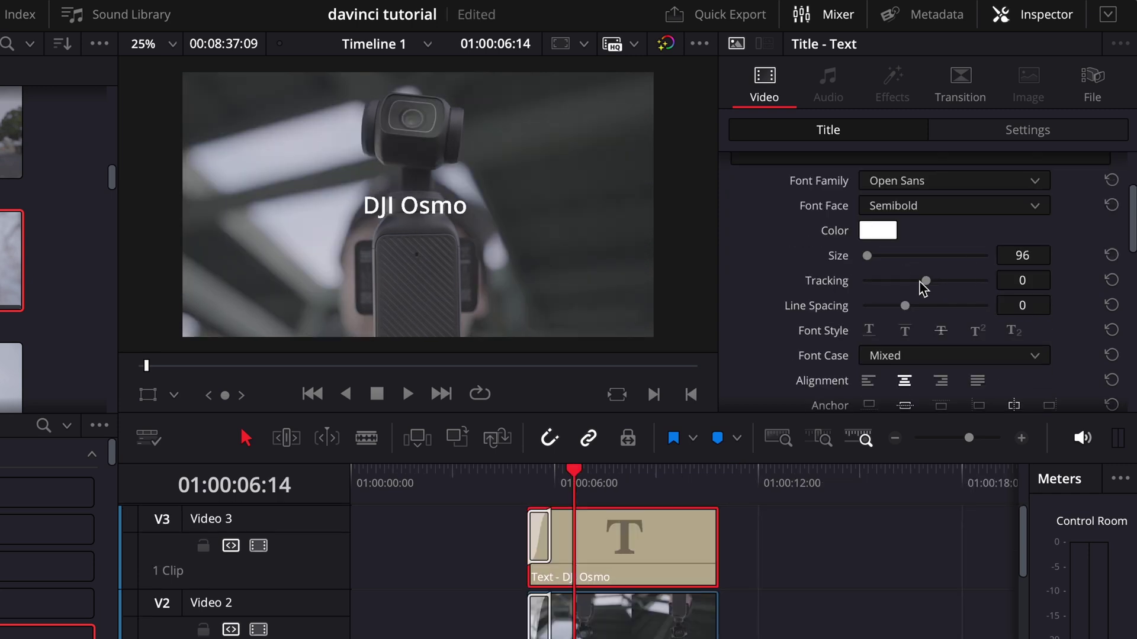
scroll(924, 278, up, 2)
click(945, 243)
scroll(947, 332, down, 10)
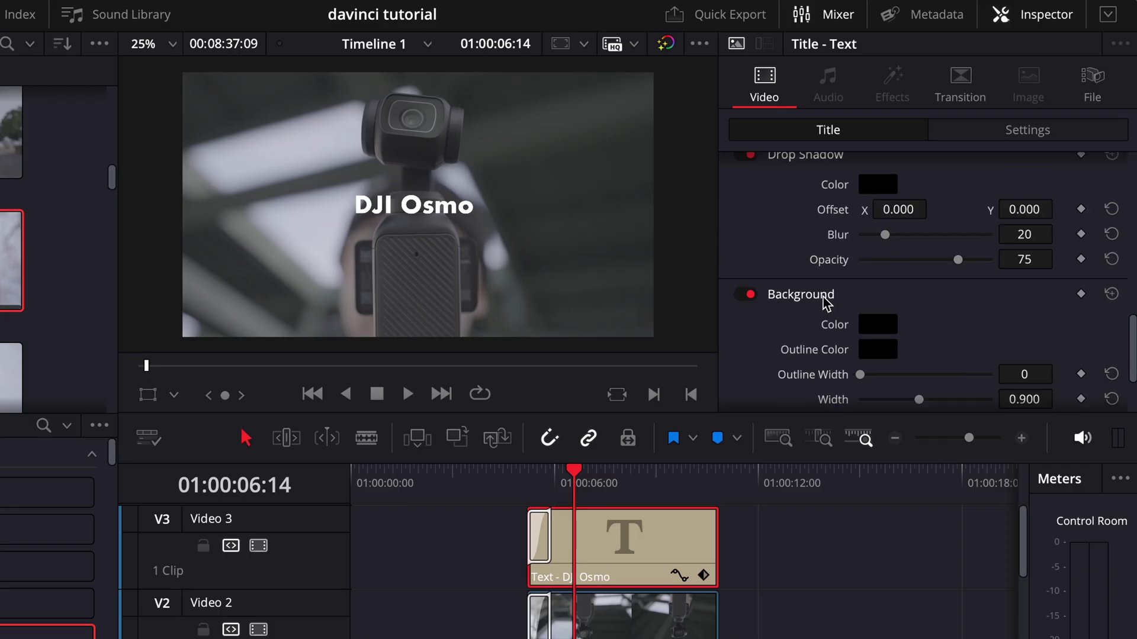
scroll(826, 303, up, 2)
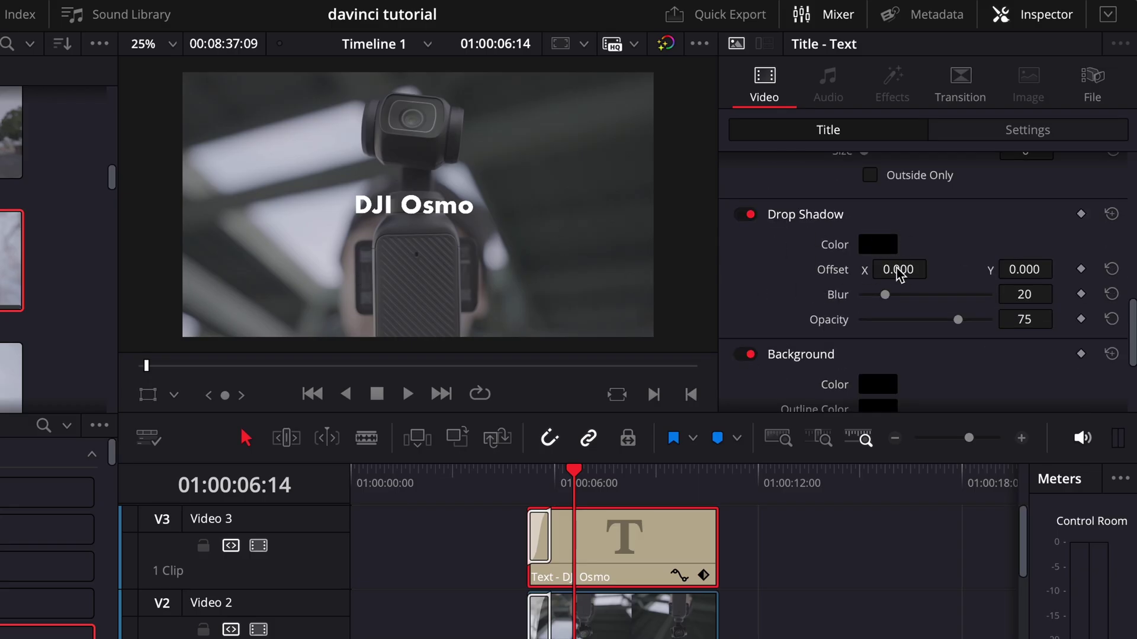
- Give the title's drop shadow a 10 by 7 offset and a white colour for a glow
drag(896, 269, 947, 268)
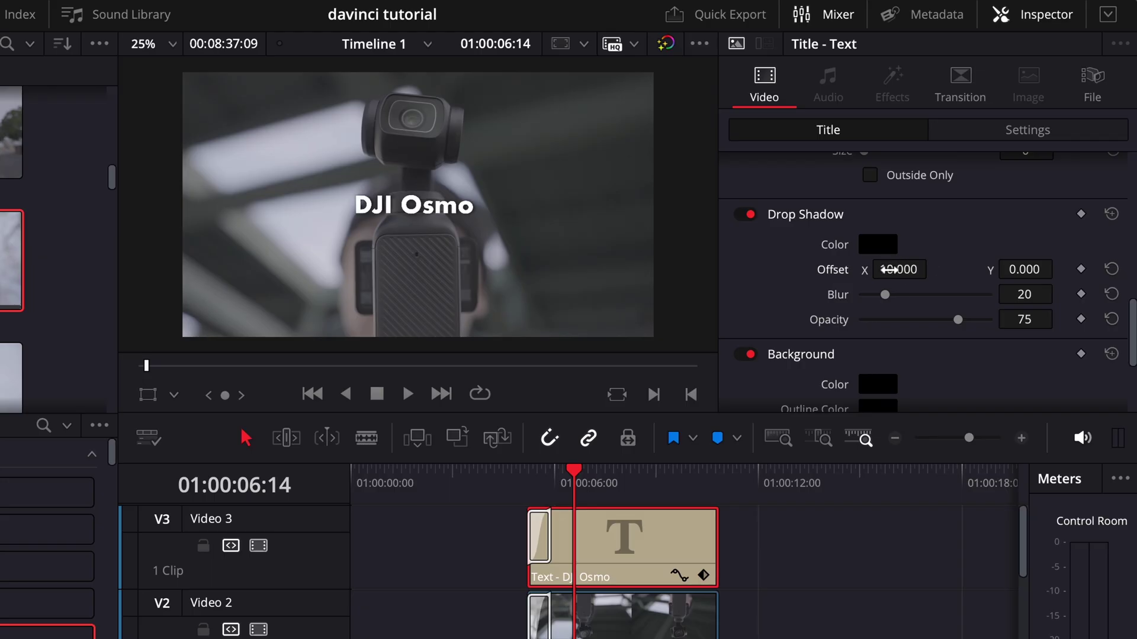
drag(1033, 270, 1059, 269)
click(750, 215)
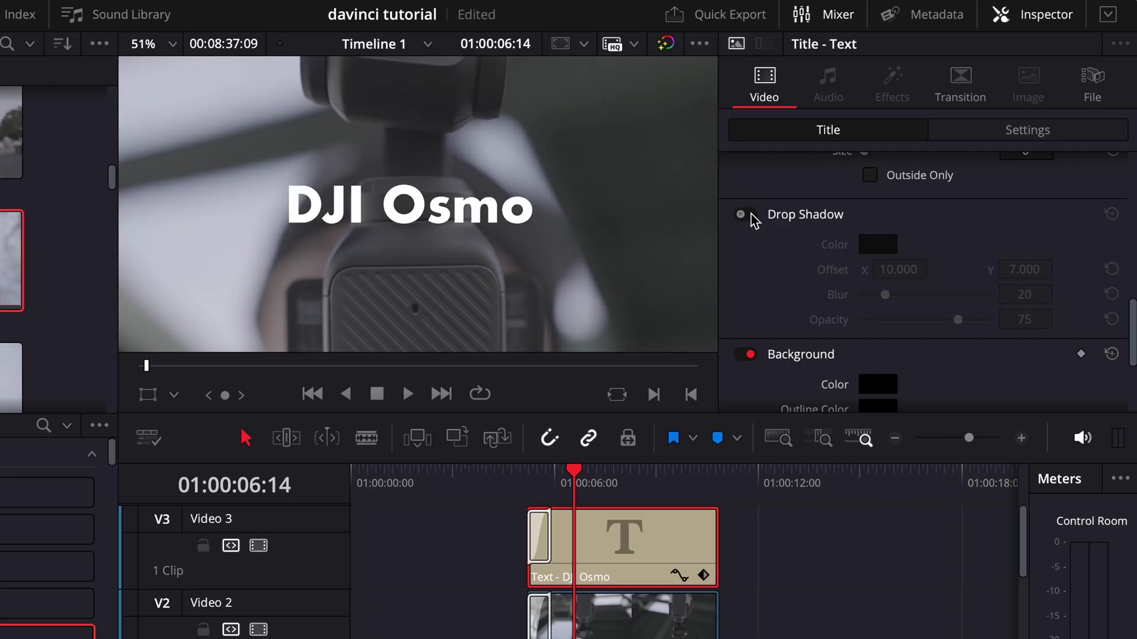
click(749, 216)
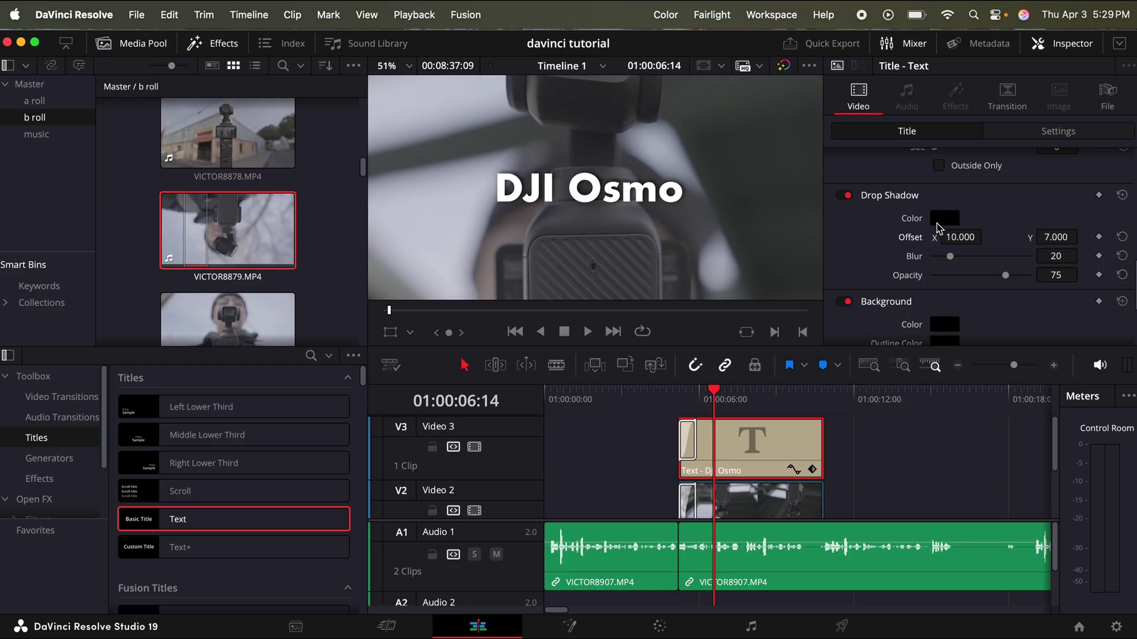
click(940, 222)
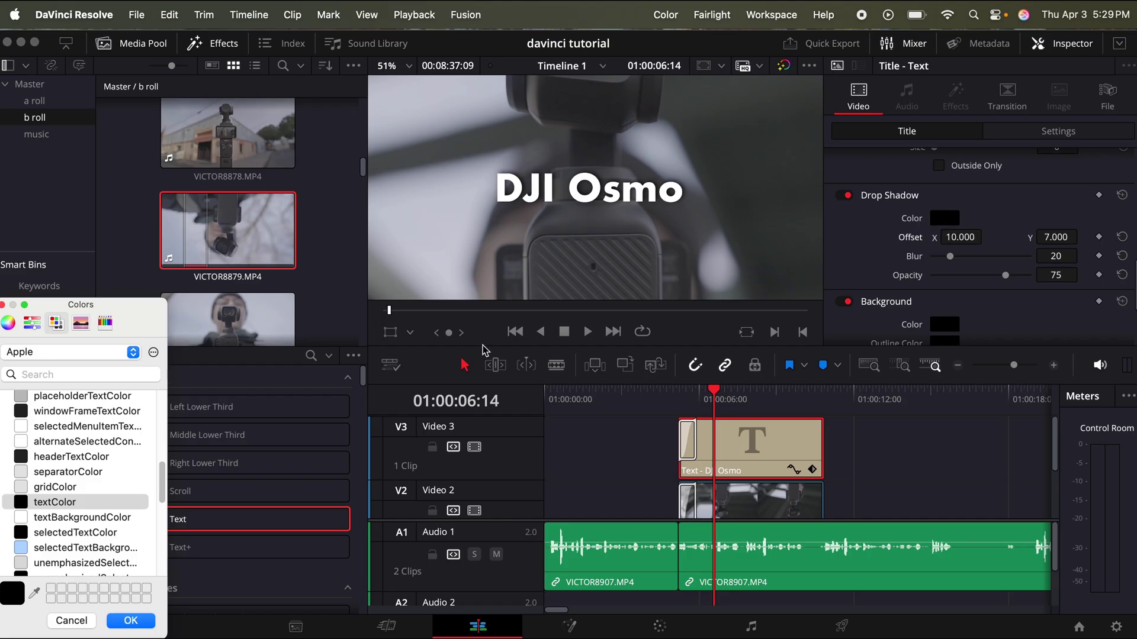
click(104, 443)
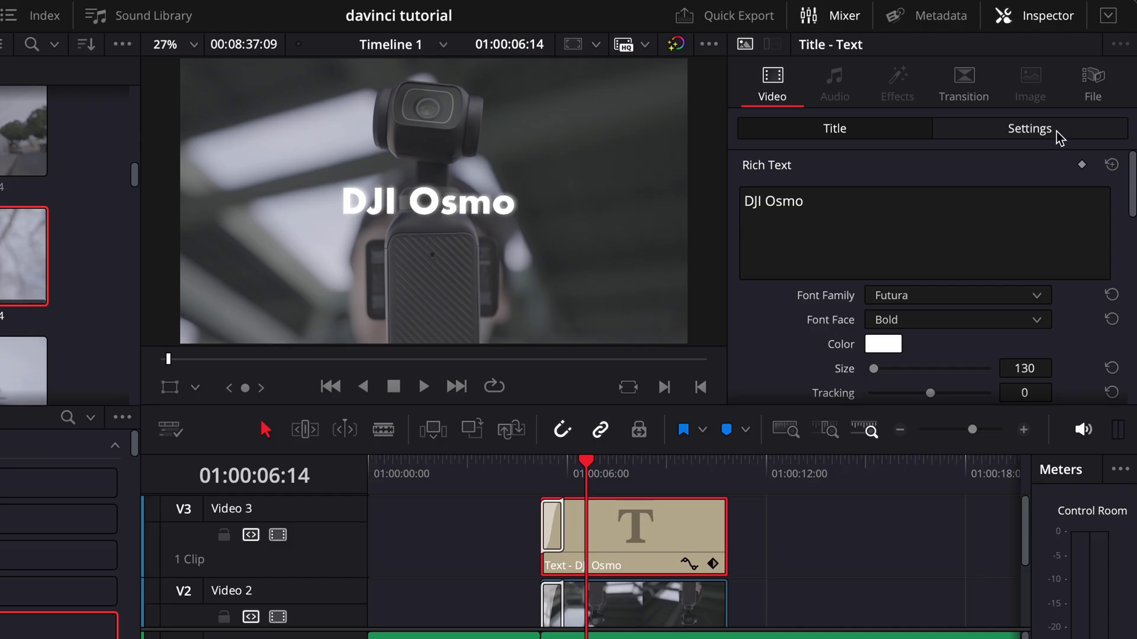
click(1058, 131)
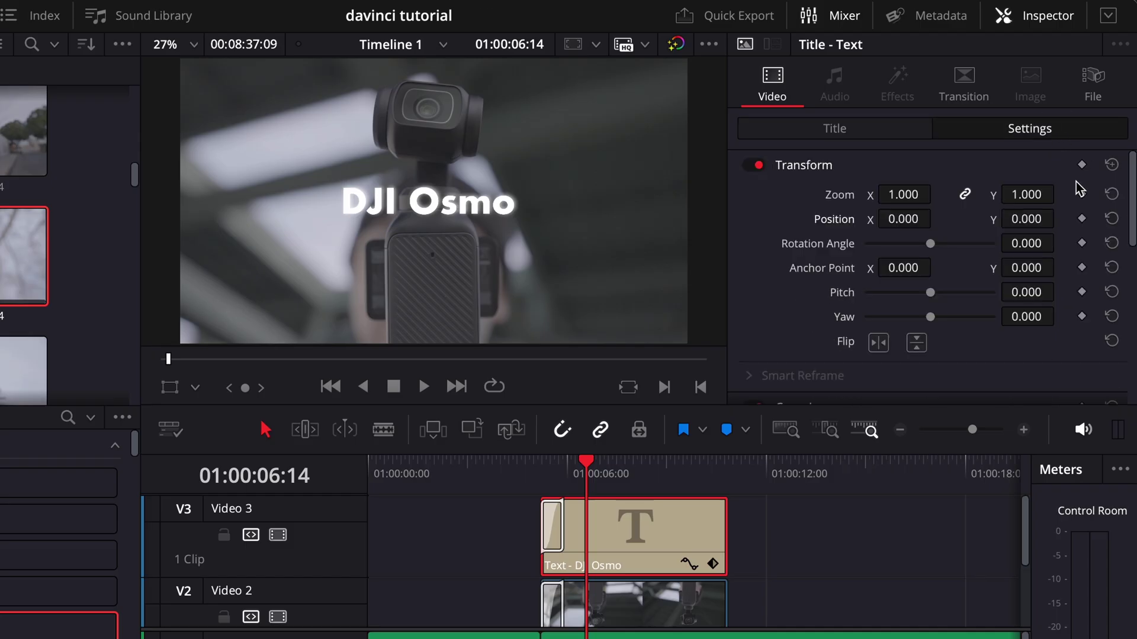
- Move the DJI Osmo title to Position X -1036 and duplicate it onto Video 4
drag(906, 218, 27, 275)
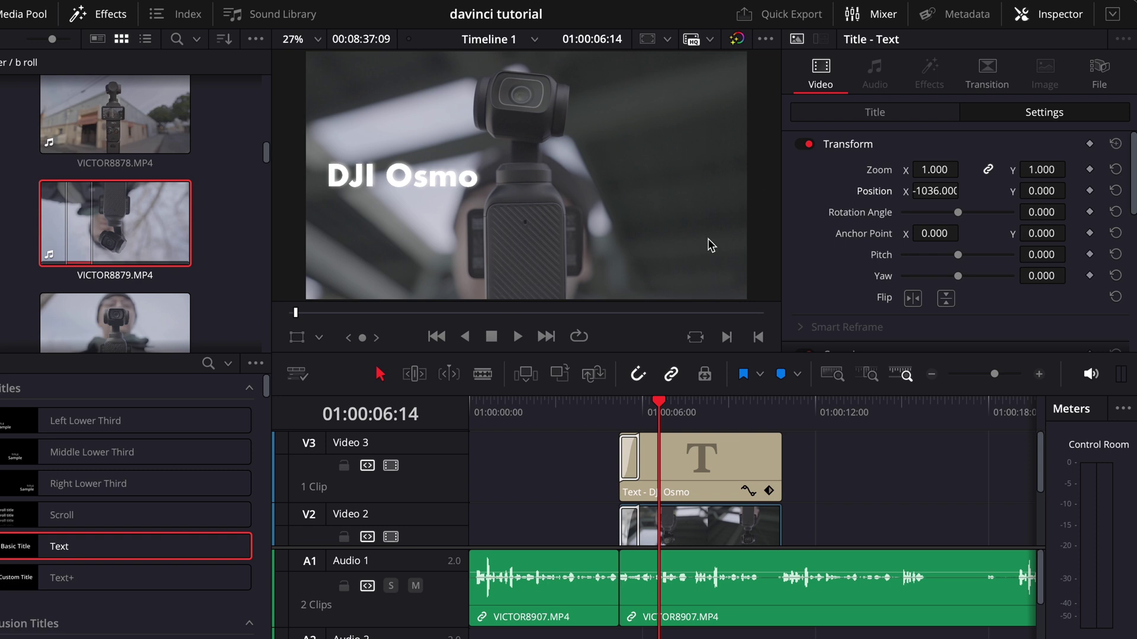
click(694, 457)
drag(712, 463, 719, 453)
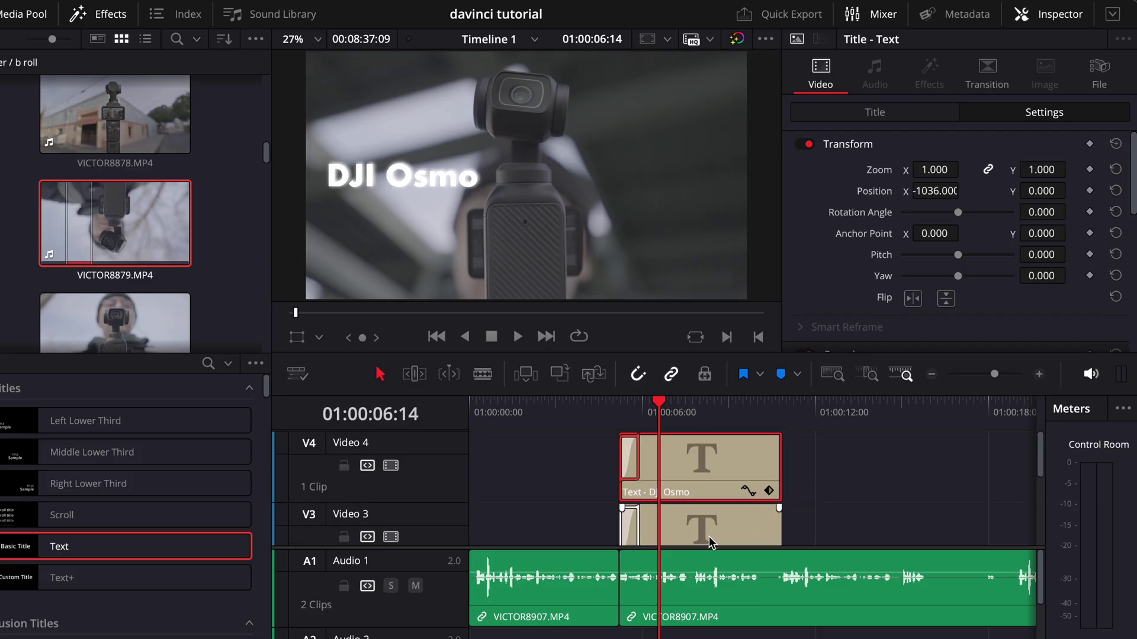
- Change the copied title's text to 'Pocket 3' and set its Position X to 1036
click(884, 118)
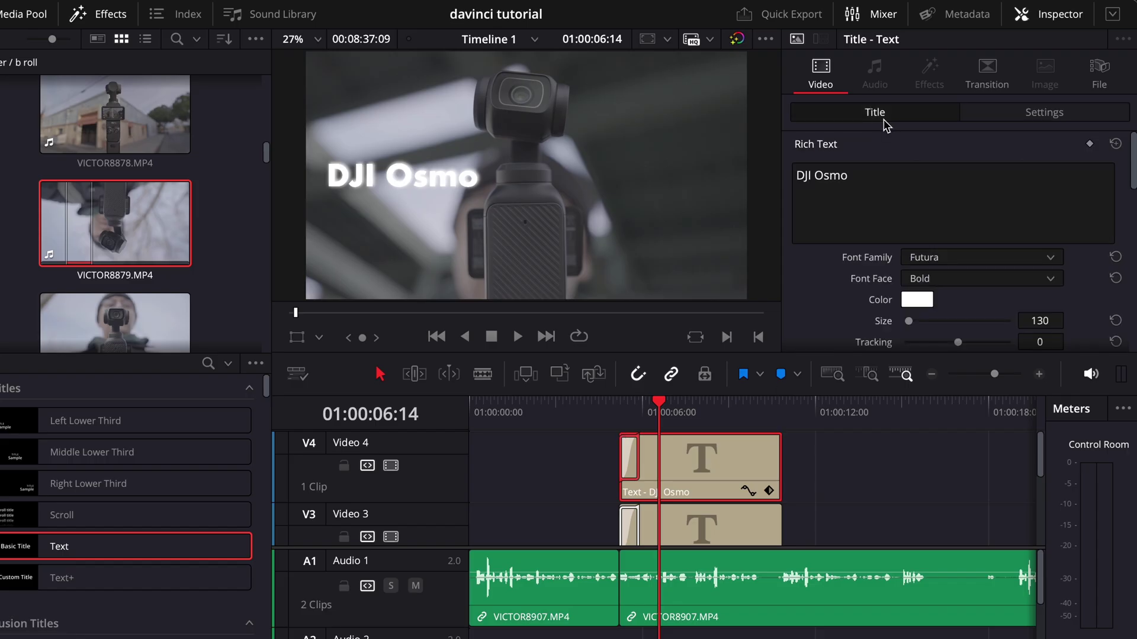
click(916, 172)
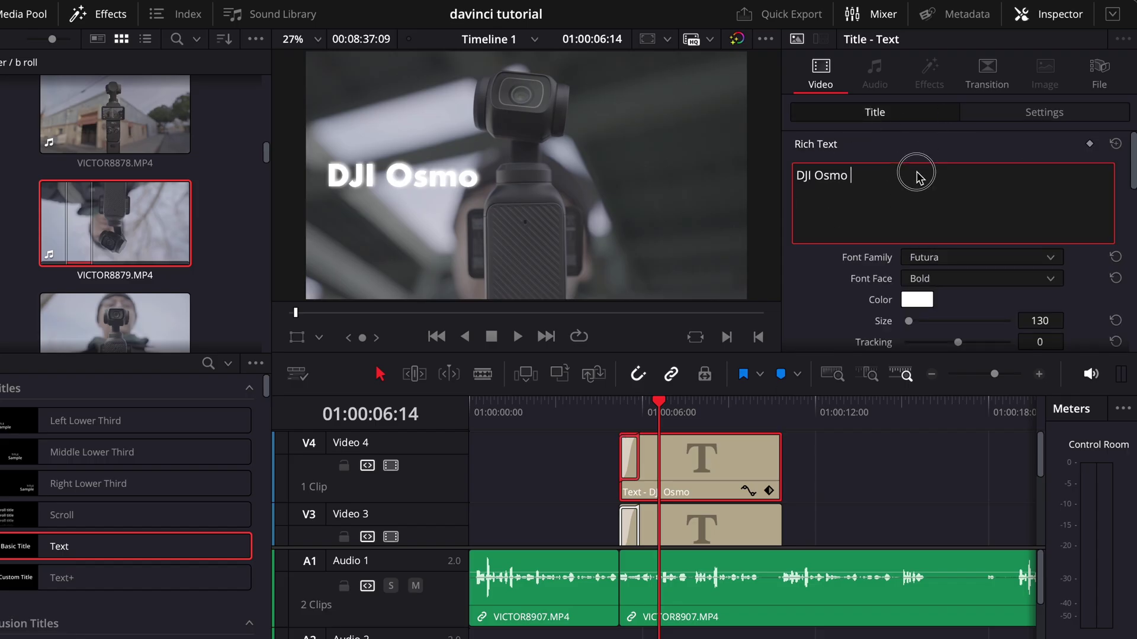
key(ctrl+a)
text(Pocket 3)
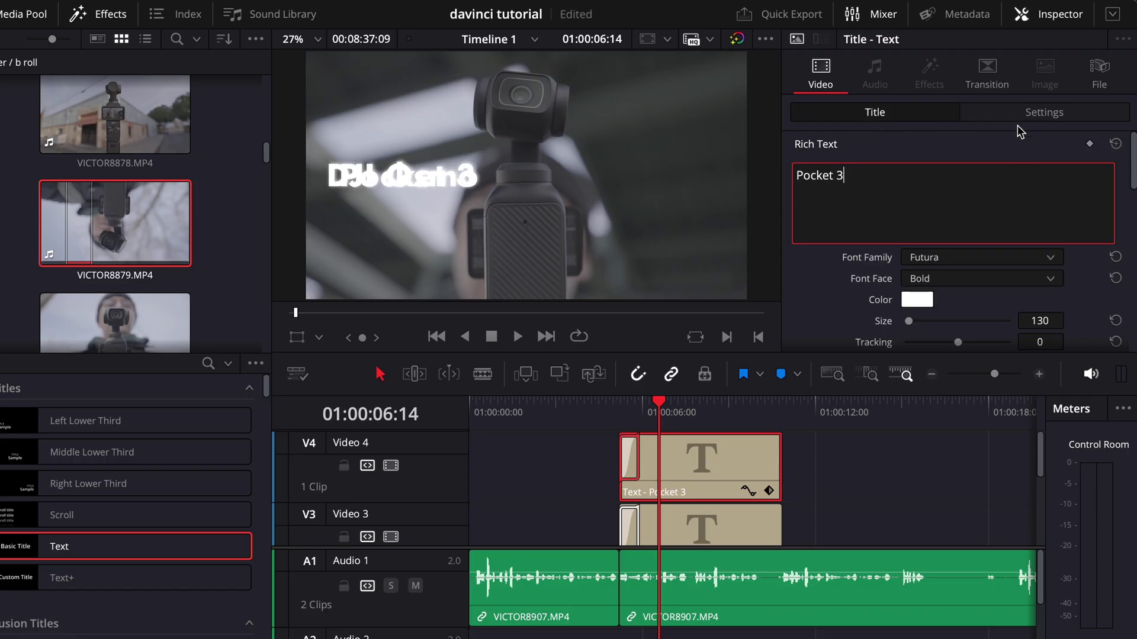
click(1018, 122)
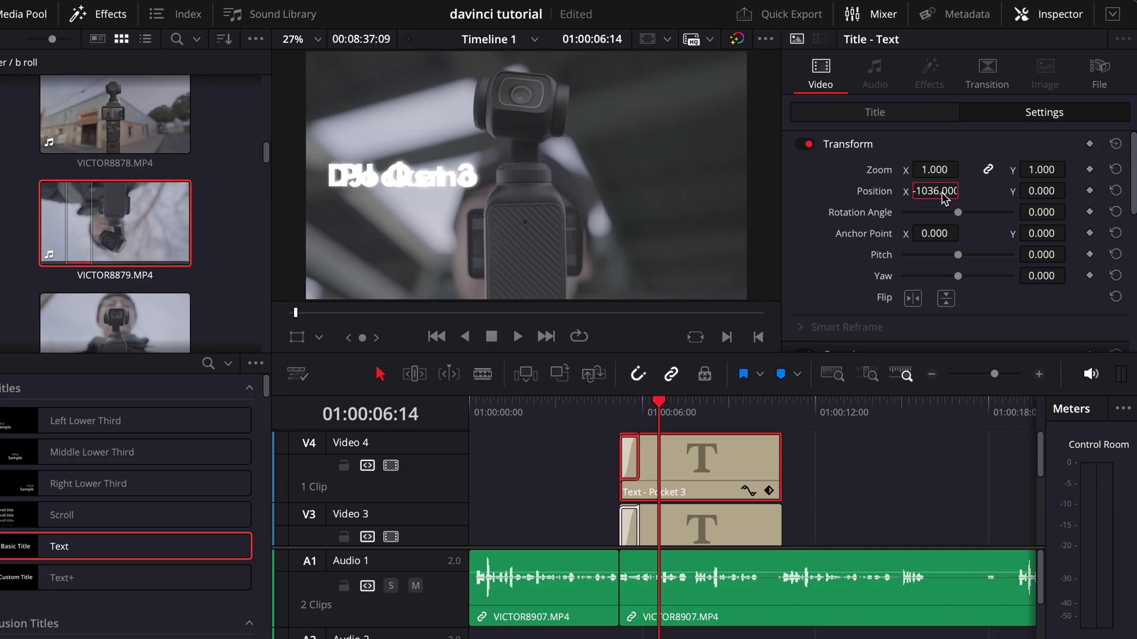
text(1036)
key(Return)
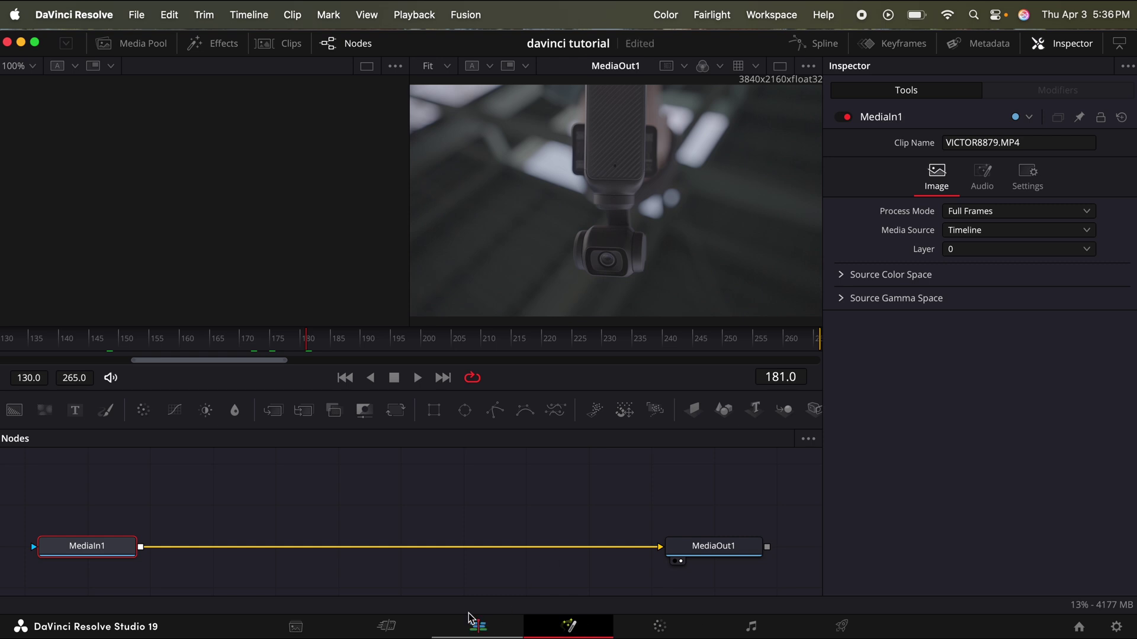
- Switch to the Color page and view the first talking-head clip
click(639, 633)
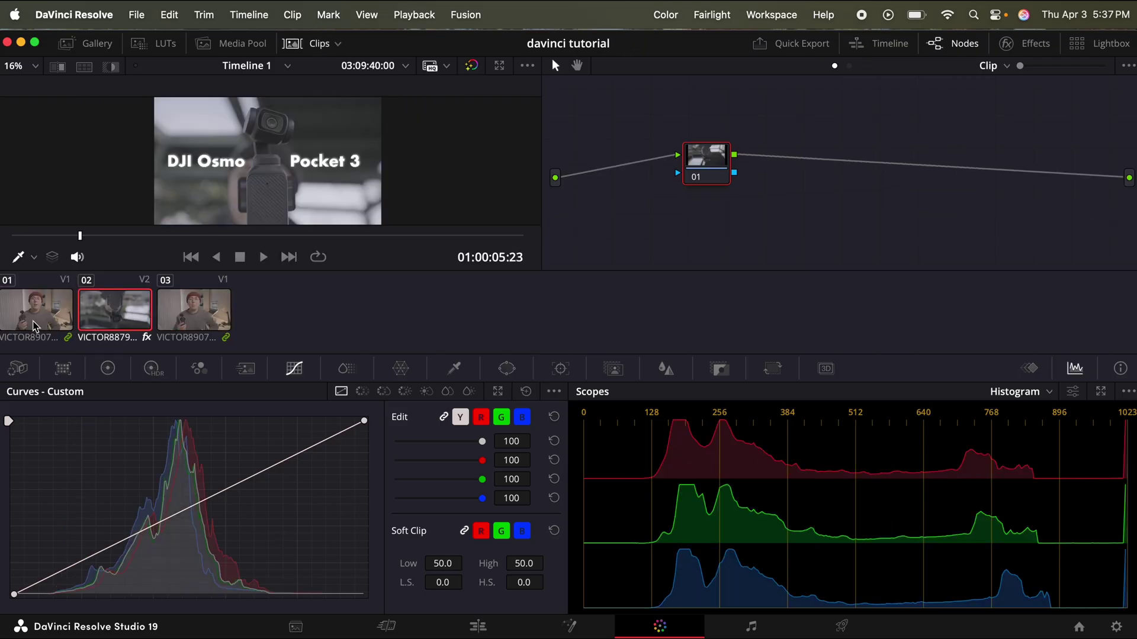
click(34, 325)
- Select the Pocket 3 title shot, hide the clip strip, and add serial nodes 02 and 03
click(104, 323)
click(185, 322)
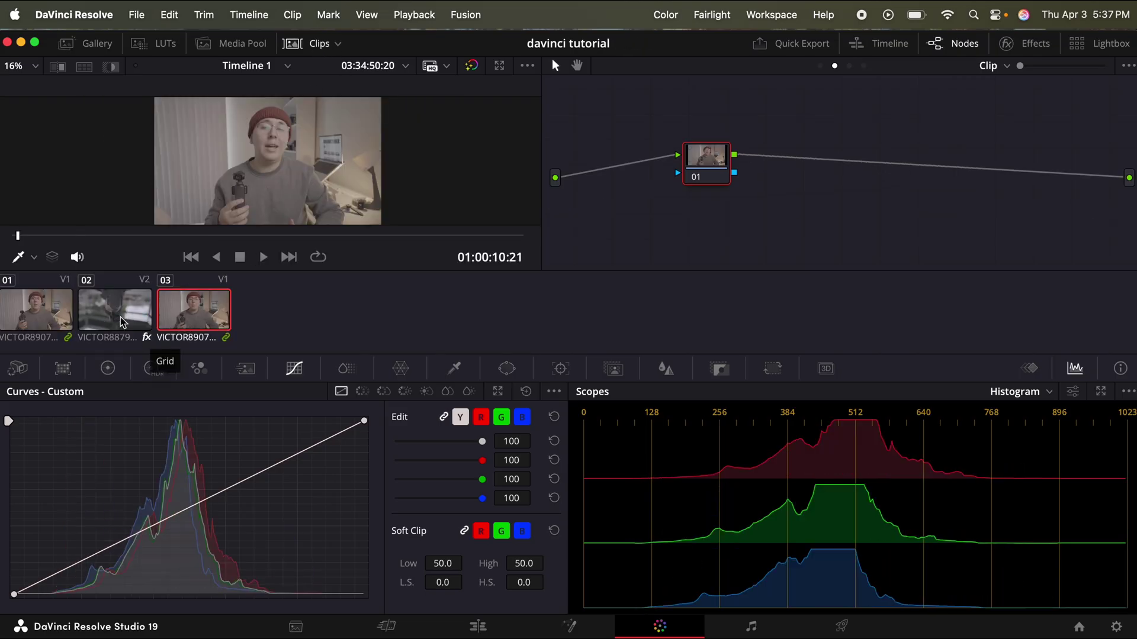
click(122, 323)
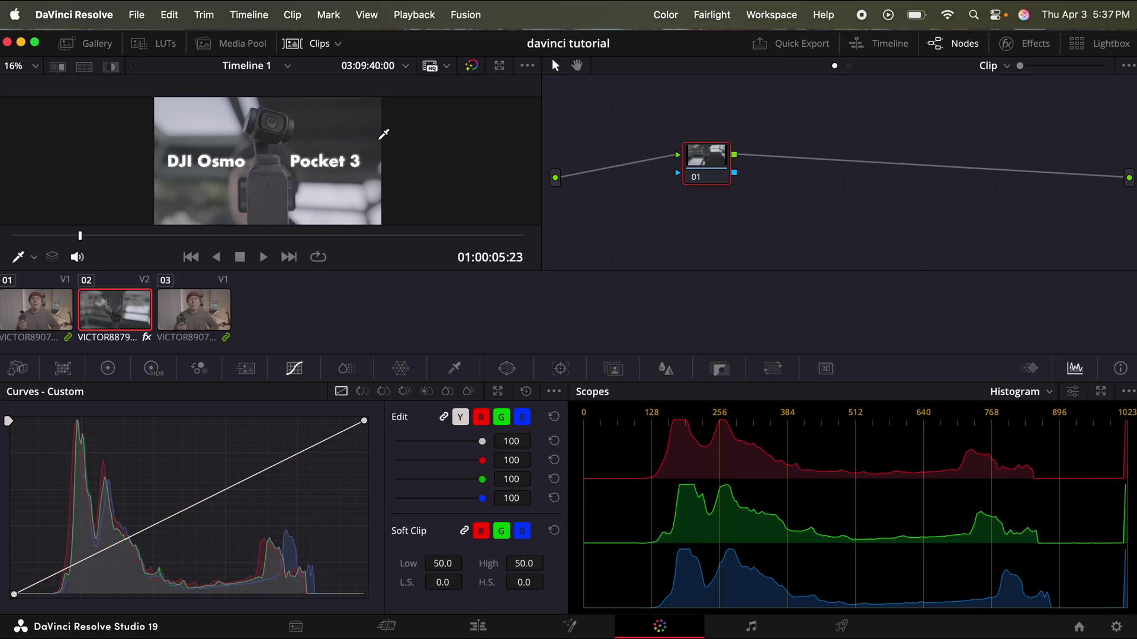
click(305, 44)
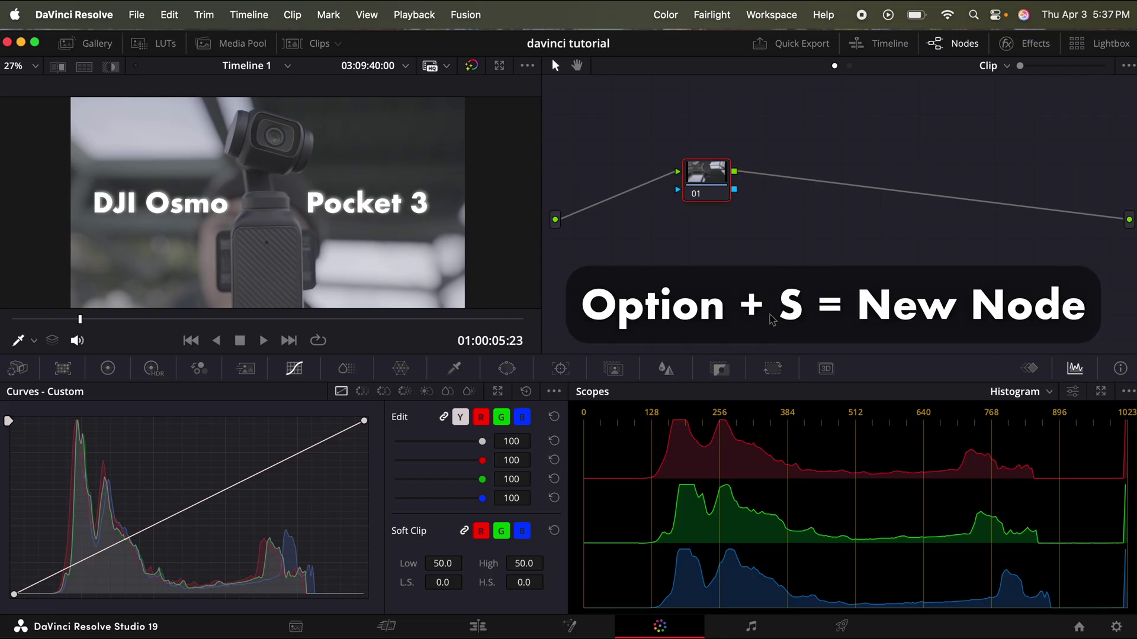
key(alt+s)
key(alt+s)
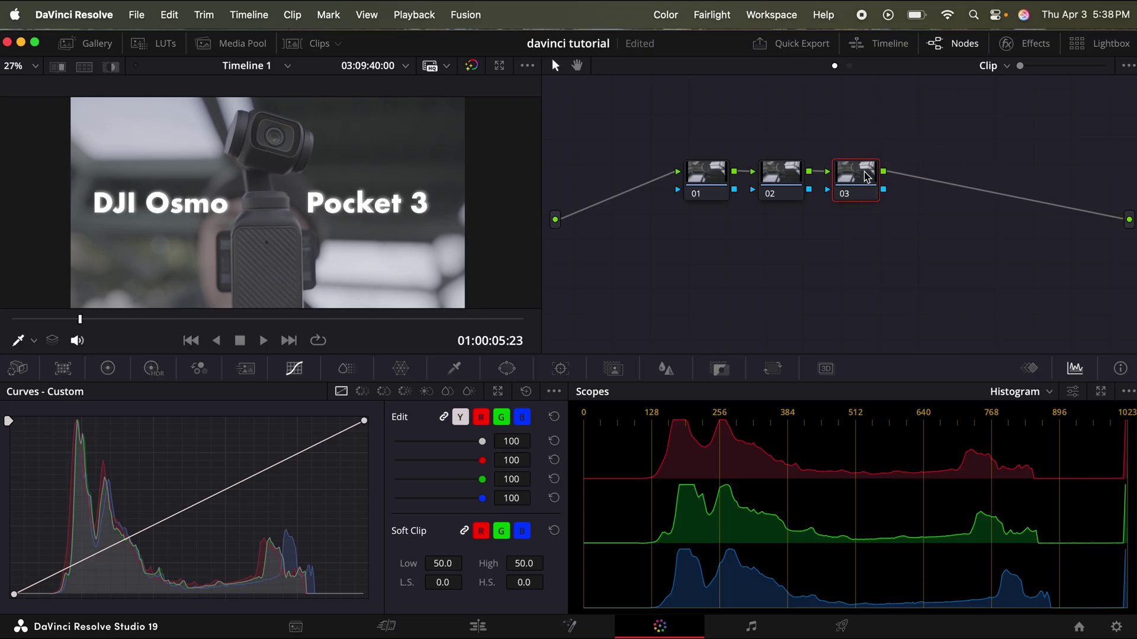
click(698, 172)
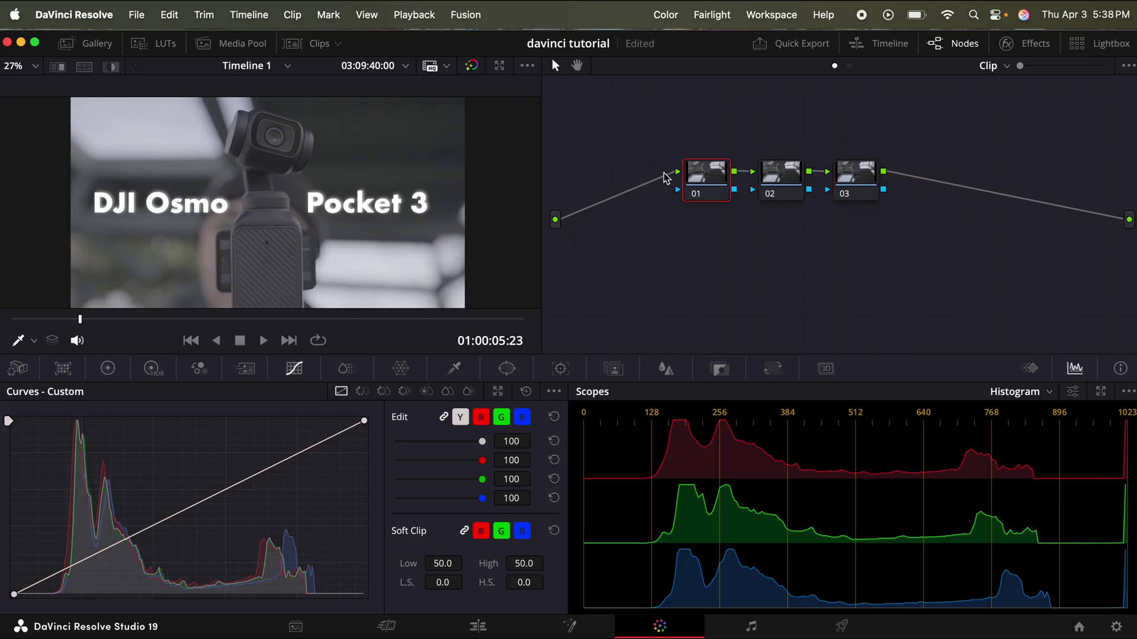
key(super+z)
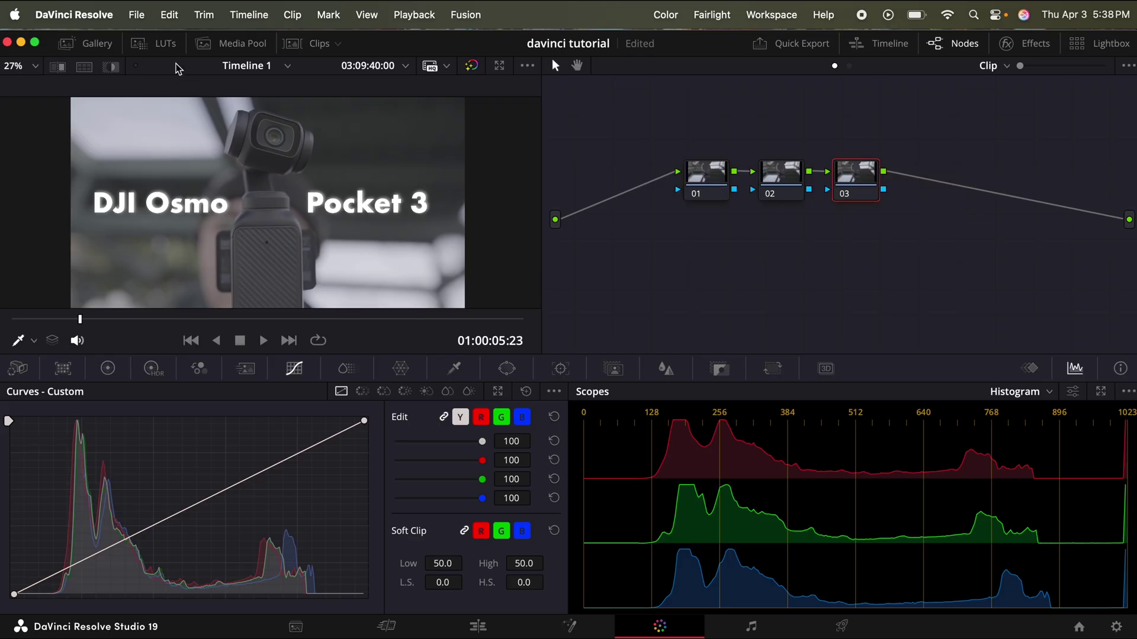
- Open the LUT folder via Project Settings > Color Management > Lookup Tables
click(147, 50)
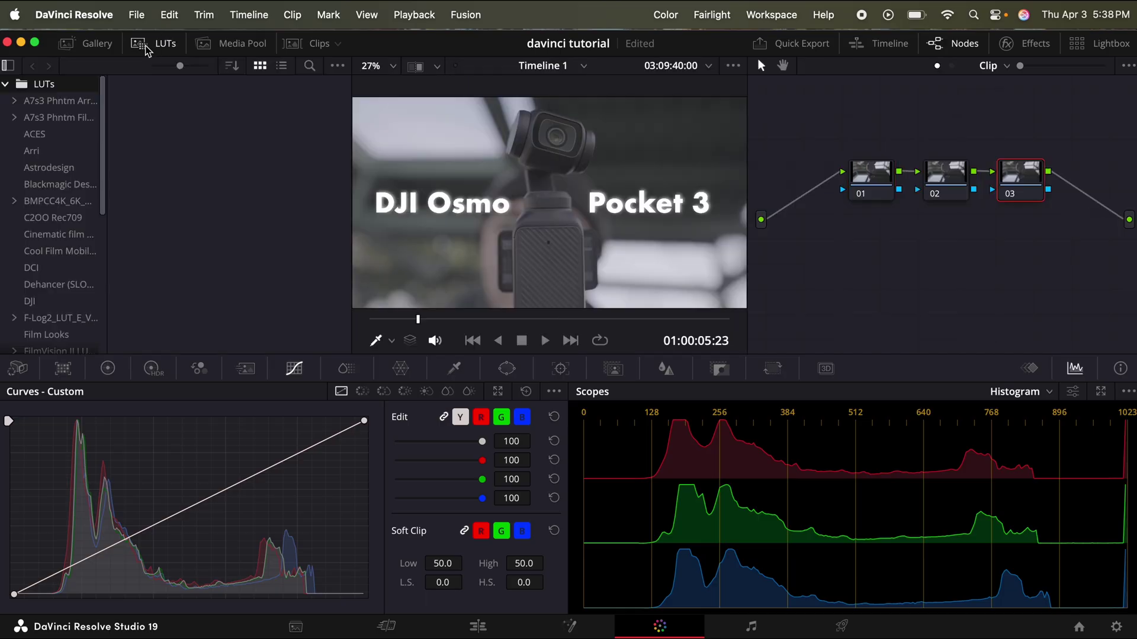
click(82, 85)
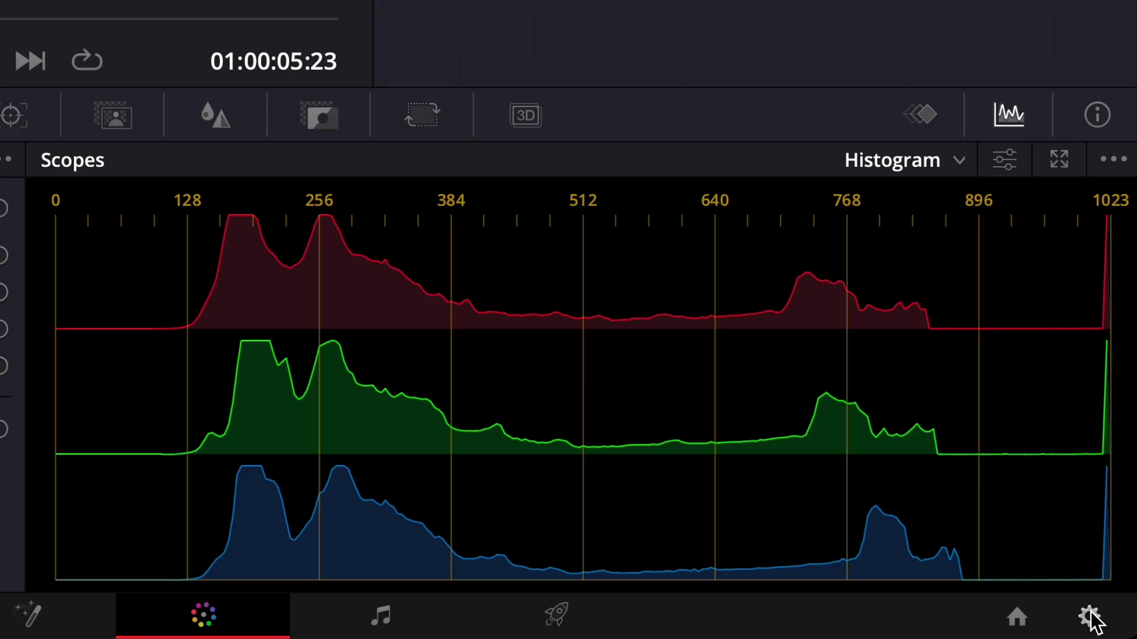
click(1090, 618)
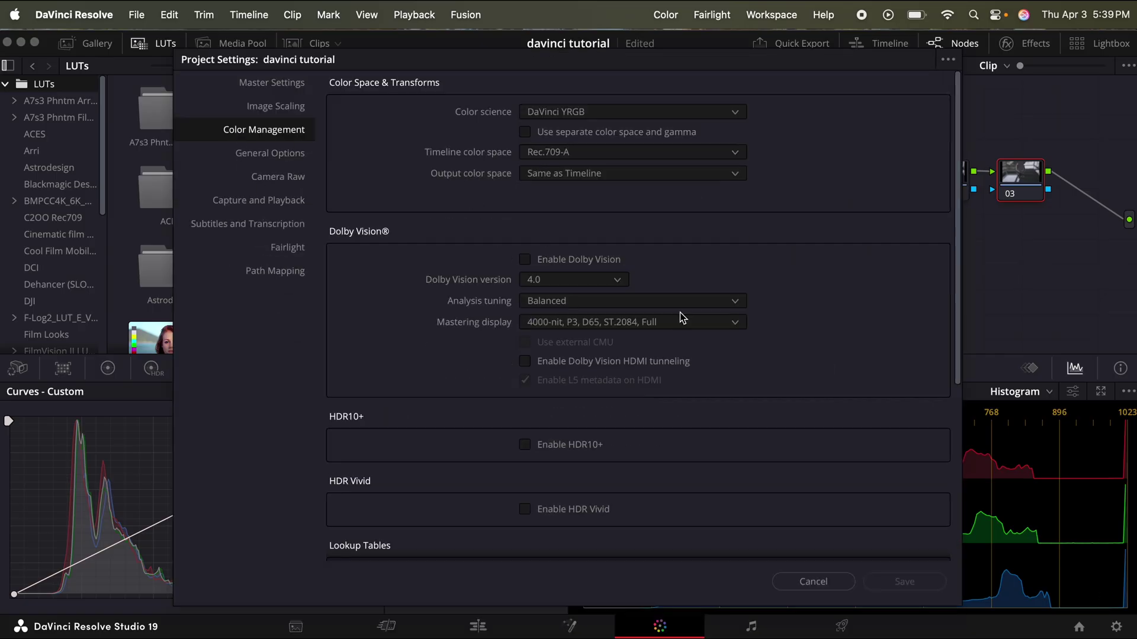
scroll(816, 416, down, 5)
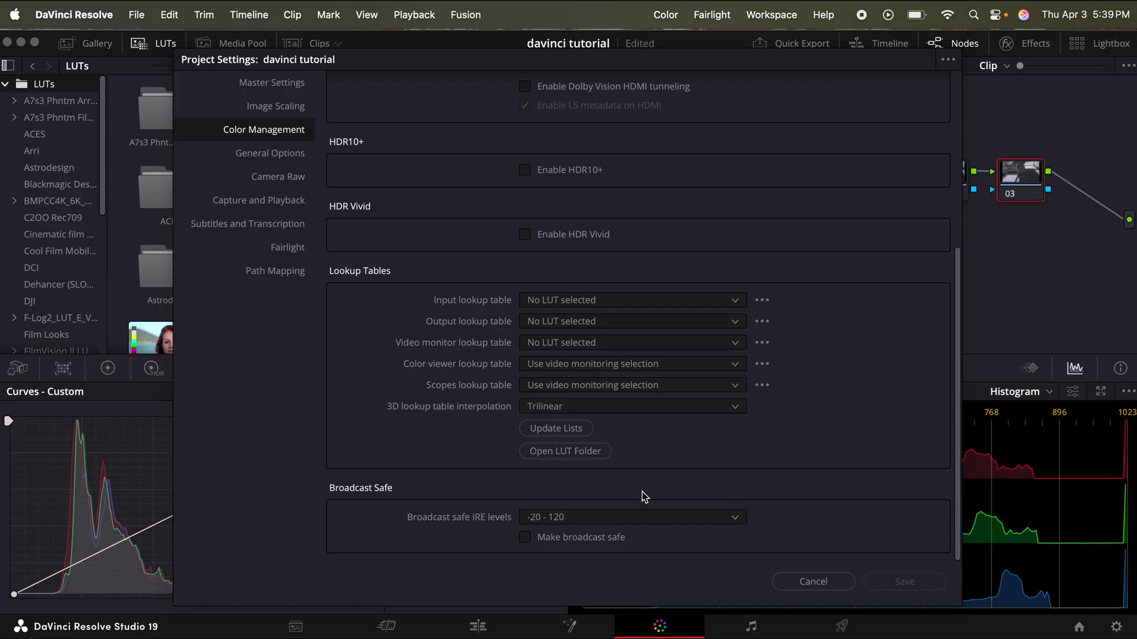
click(546, 458)
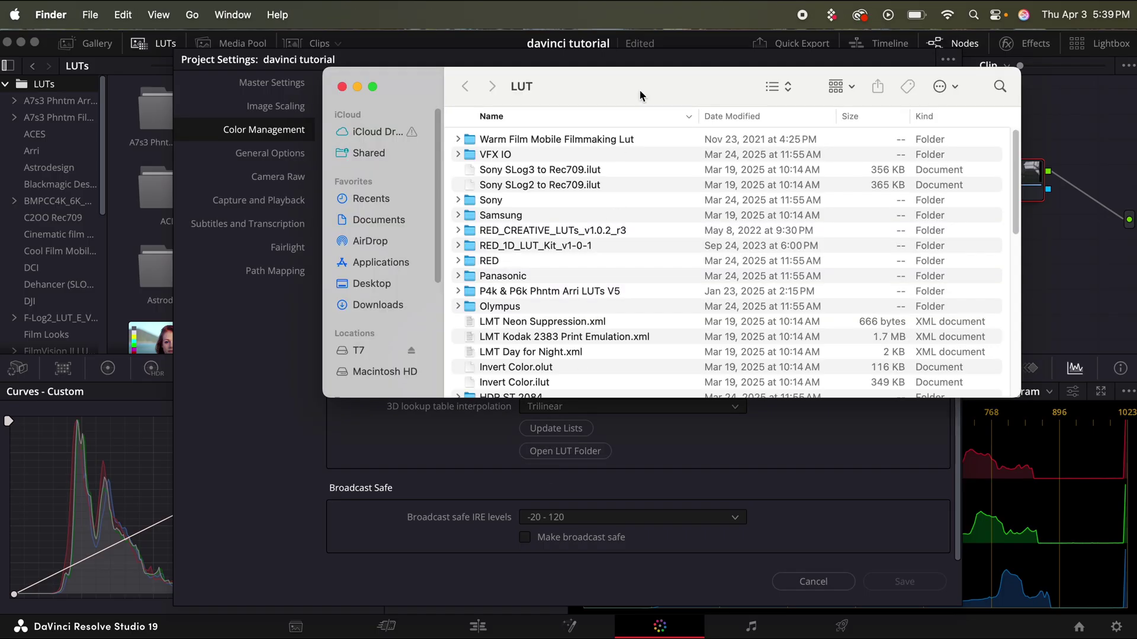
- Copy the A7s3 & Fx3 Phntm ARRI LUTs-G5 folder from Downloads into the LUT folder, then close both windows
key(super+n)
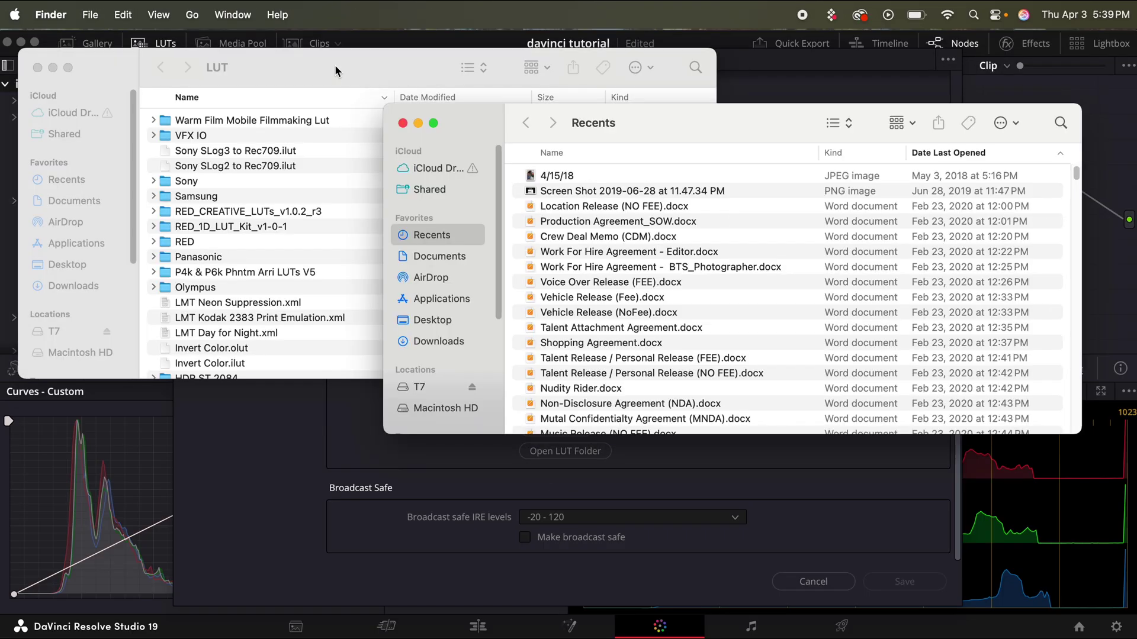
click(460, 341)
click(1057, 122)
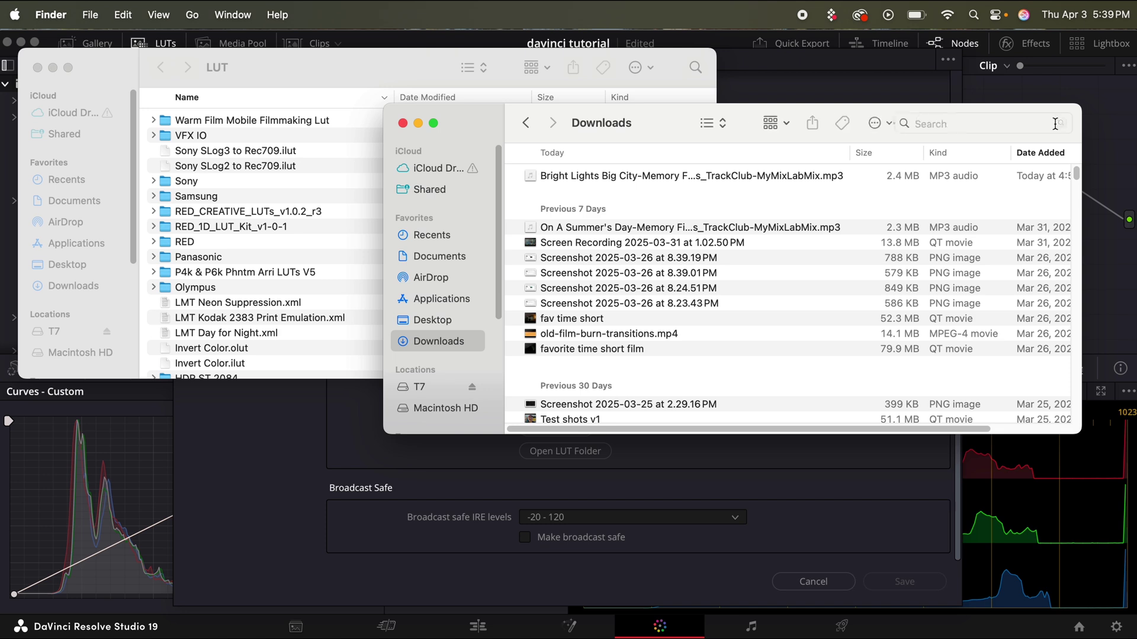
text(luts)
drag(571, 219, 304, 225)
click(37, 69)
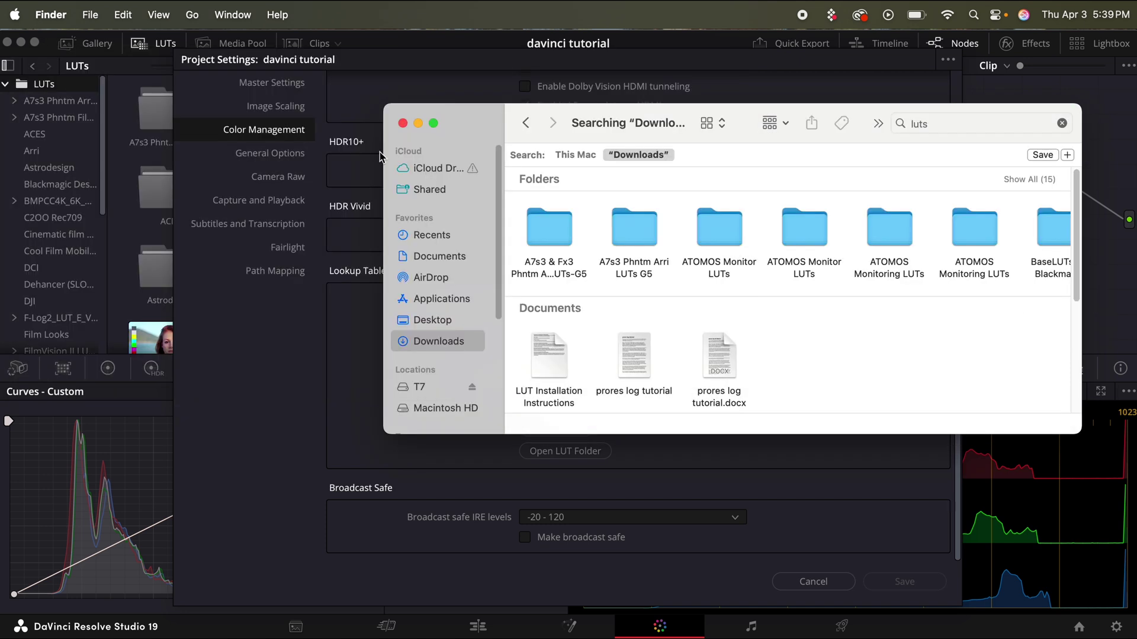
click(403, 124)
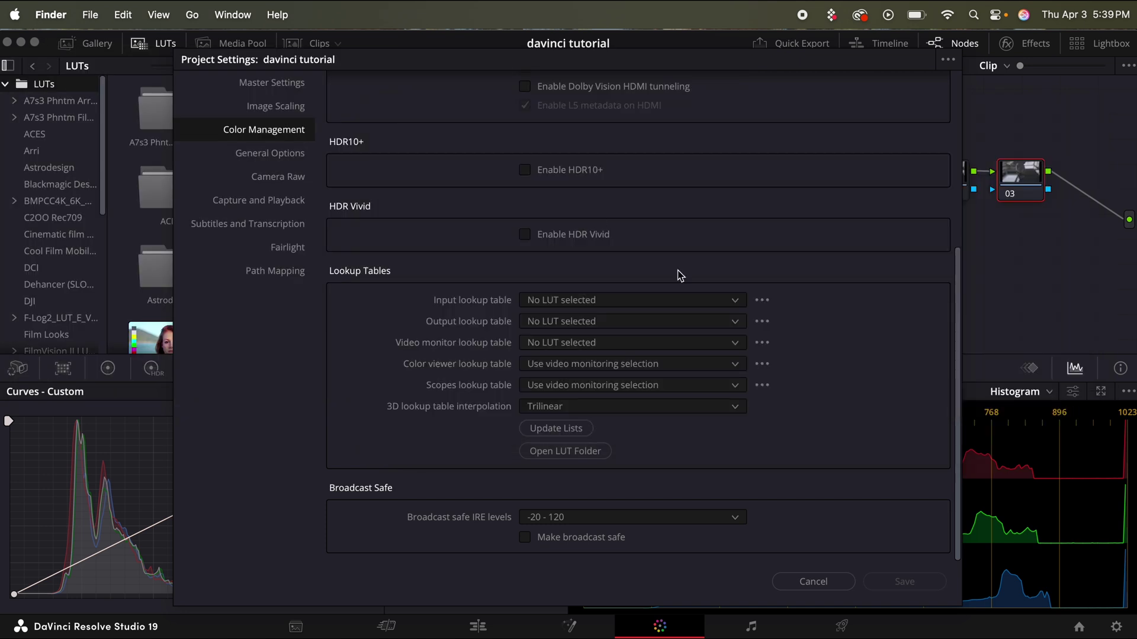
- Refresh and save the LUT lists, then apply the A7s3 Phntm SLog3 Utopia A7s3 LUT to node 03
click(579, 431)
click(906, 581)
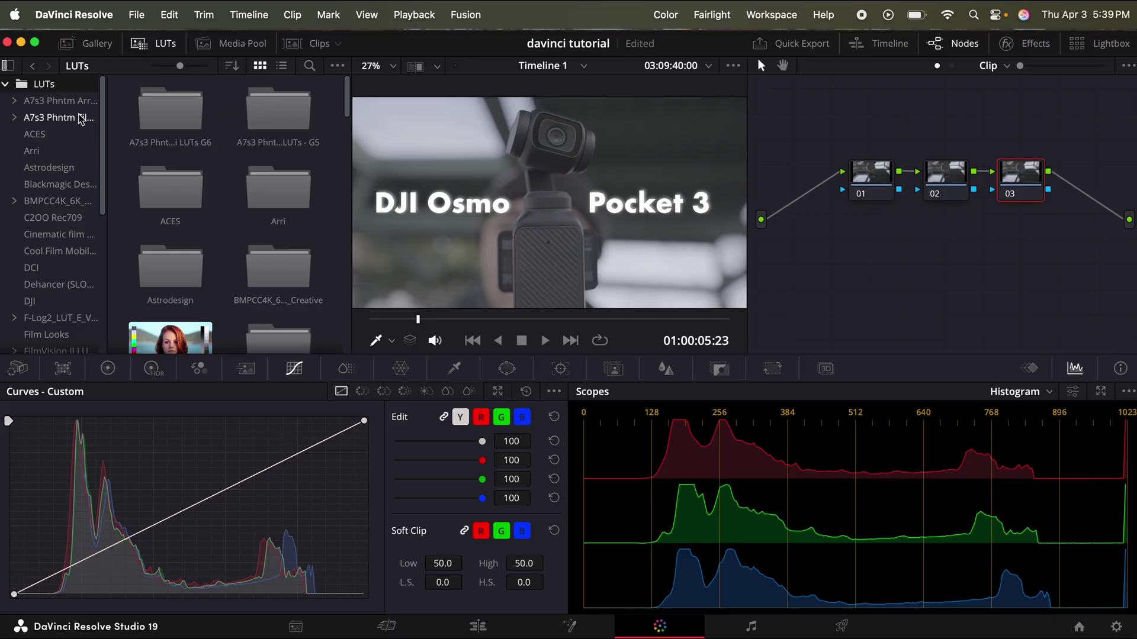
click(59, 100)
double_click(170, 273)
scroll(288, 182, down, 3)
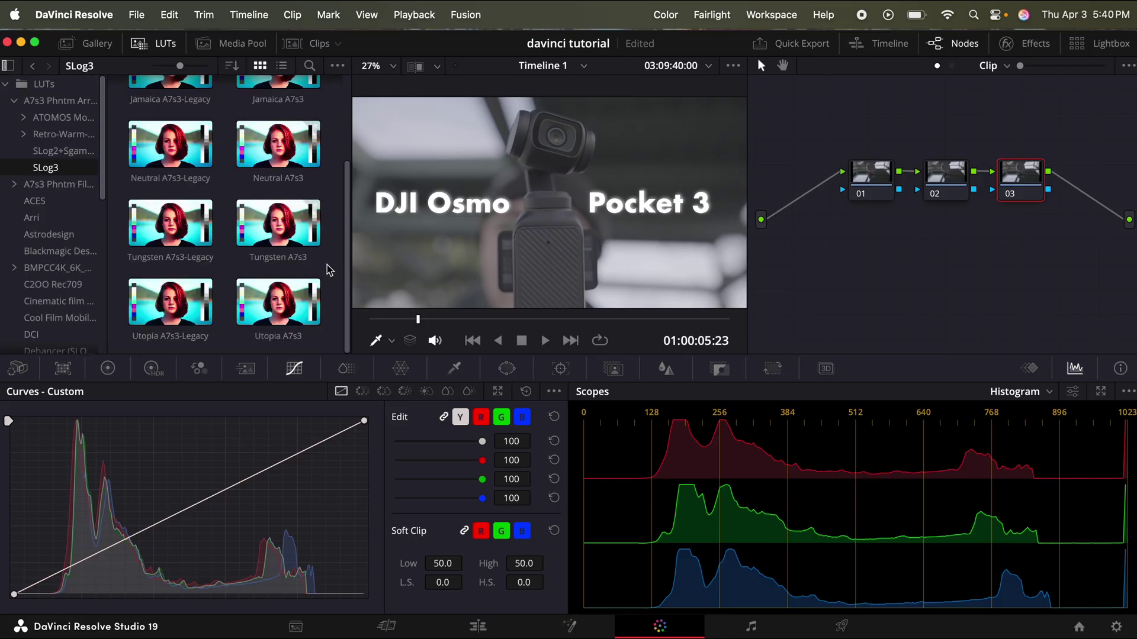
drag(271, 314, 1027, 191)
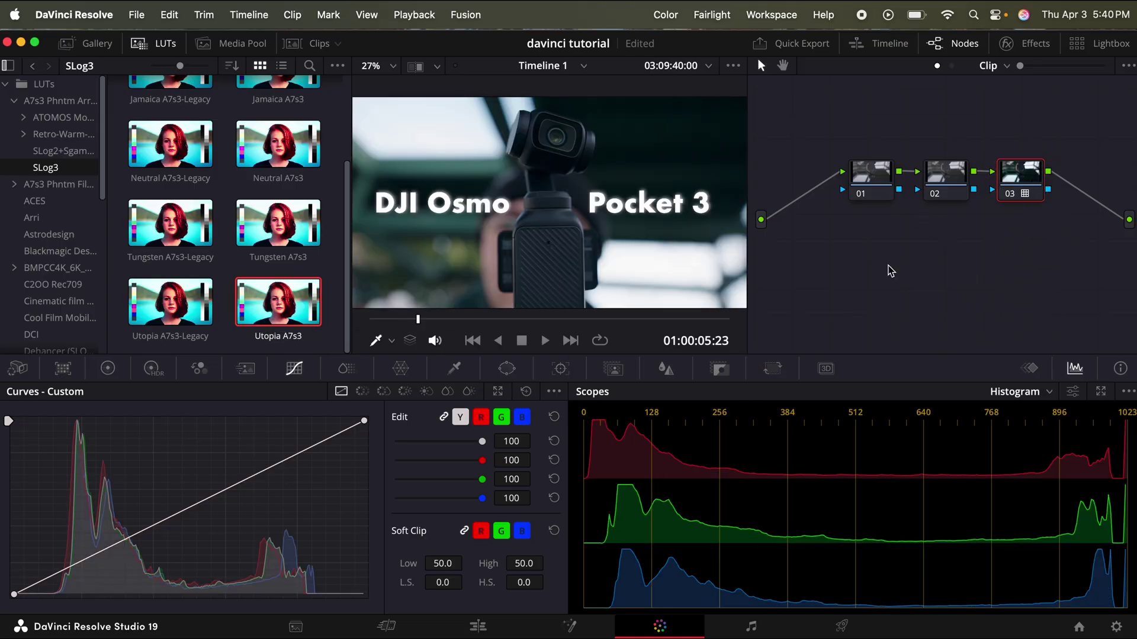
- Grade node 01 with Shadows 19, Highlights -86, Temp 350 and slightly higher Contrast
click(868, 178)
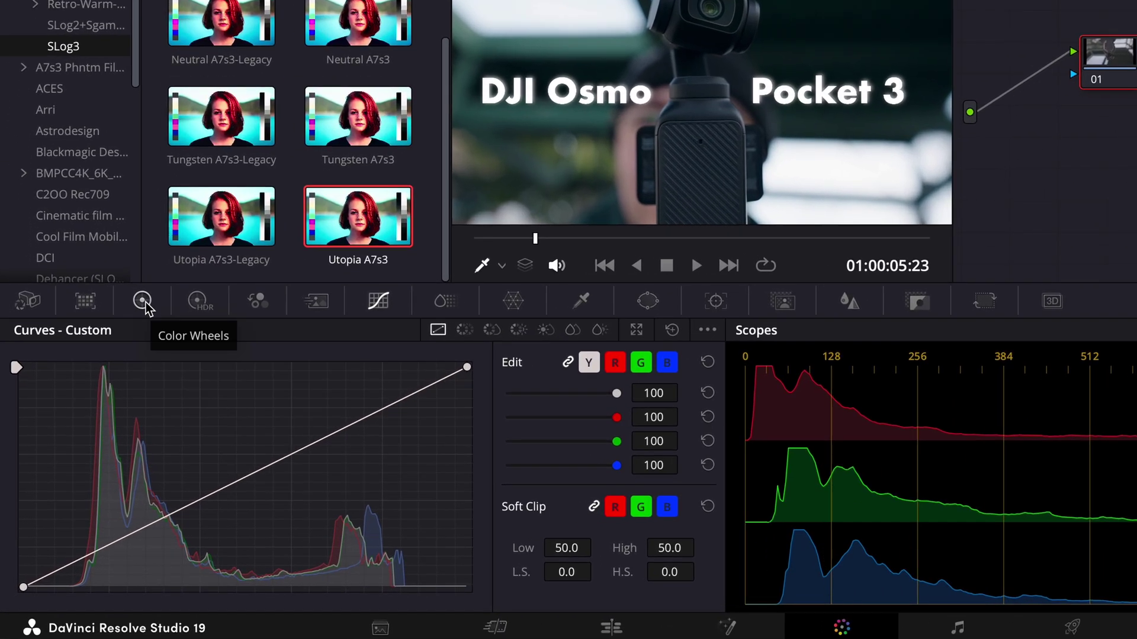
click(142, 302)
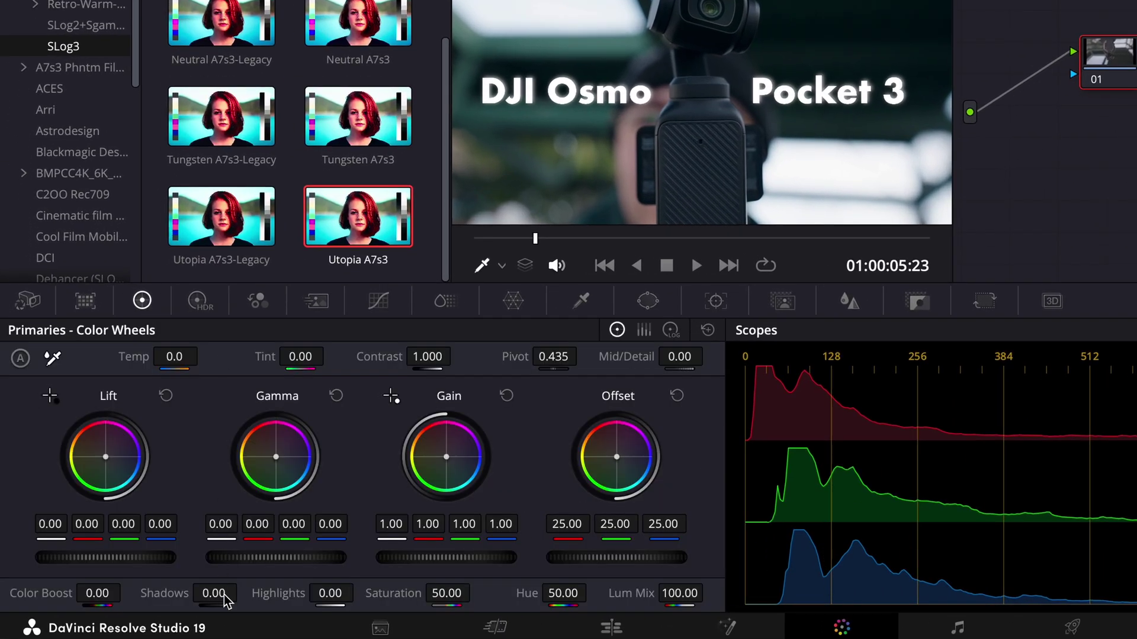
drag(213, 601, 244, 592)
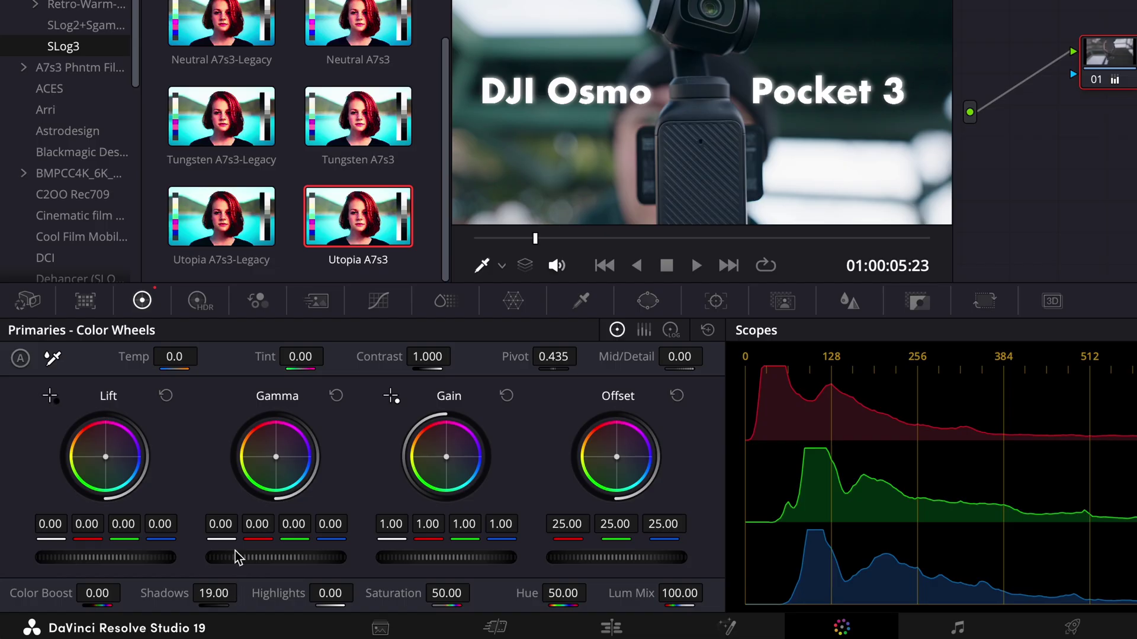
drag(346, 603, 178, 632)
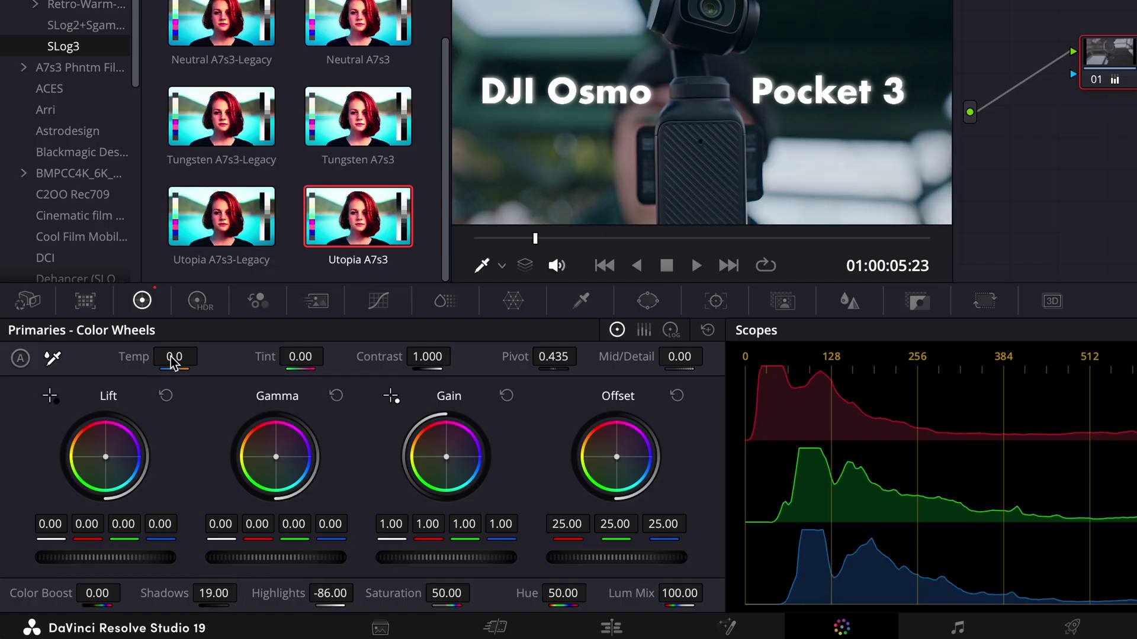
drag(173, 363, 203, 358)
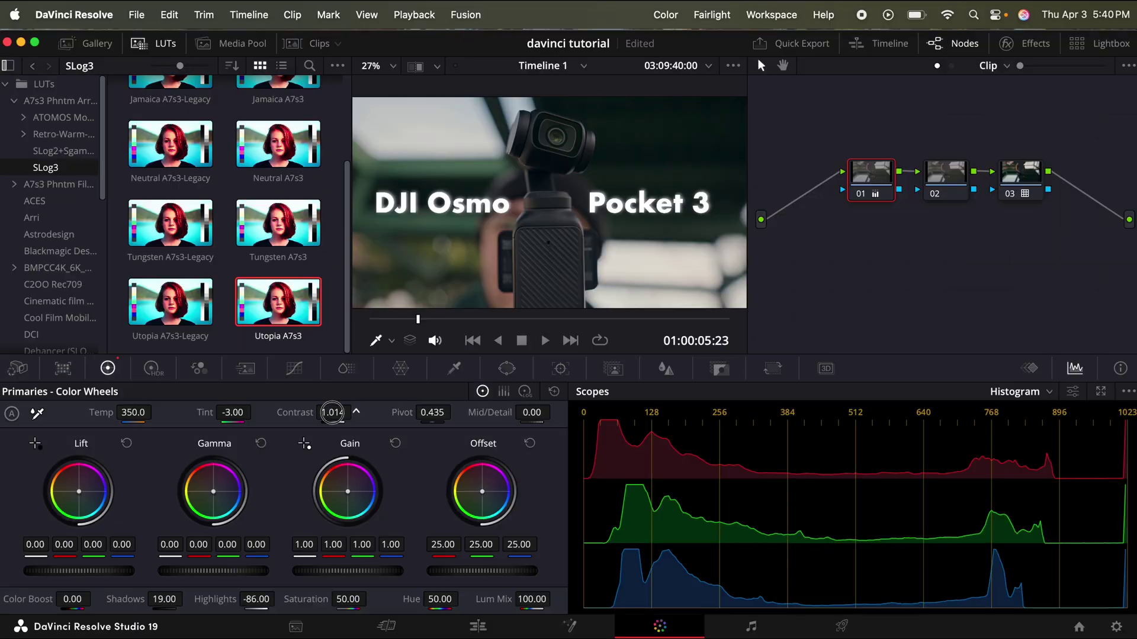
drag(331, 413, 340, 413)
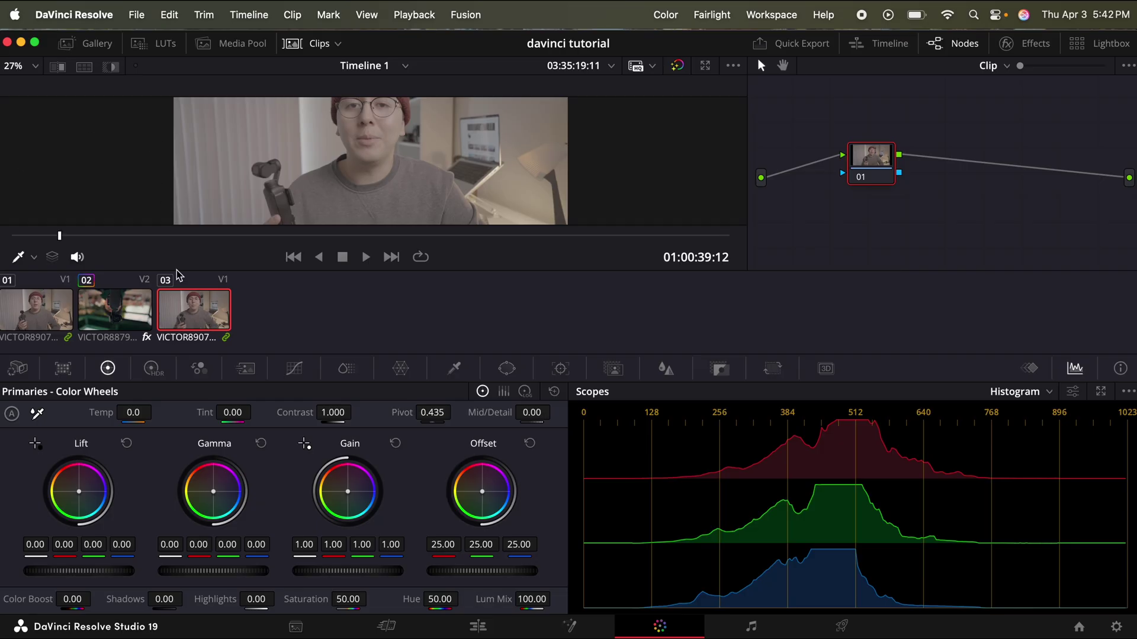
click(312, 44)
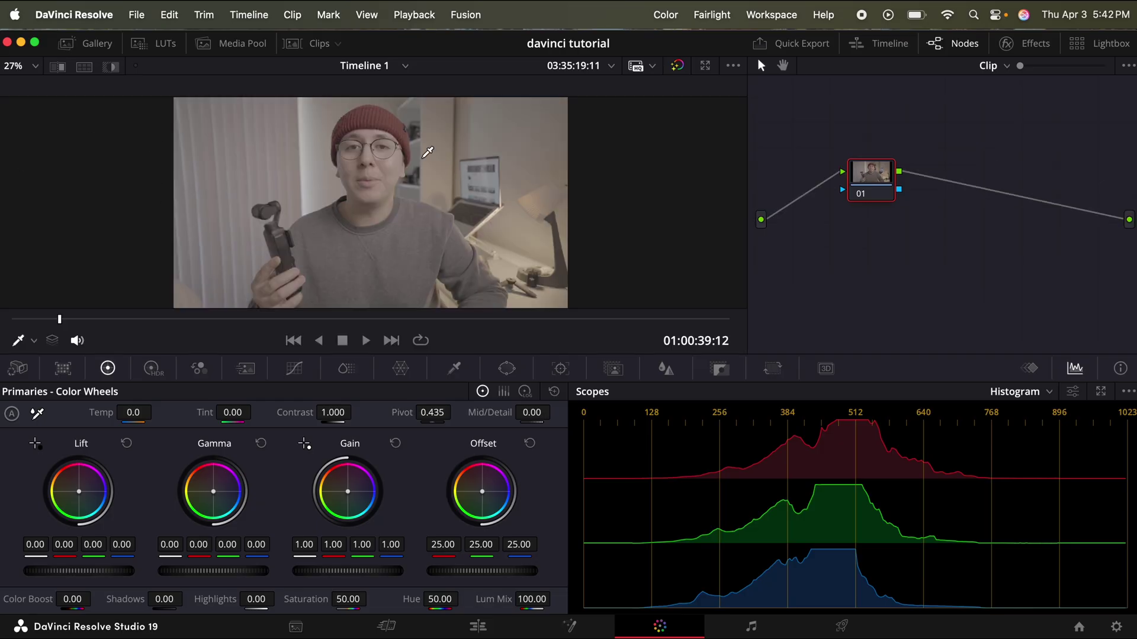
- Switch to the Group Post-Clip node graph and add two serial nodes
click(295, 45)
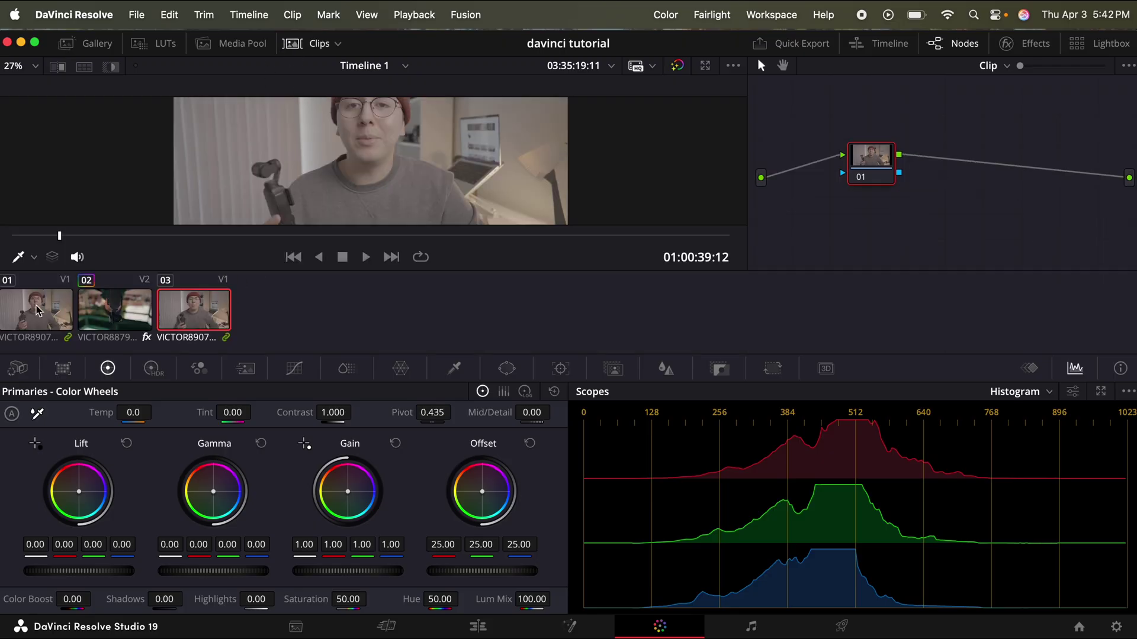
click(319, 46)
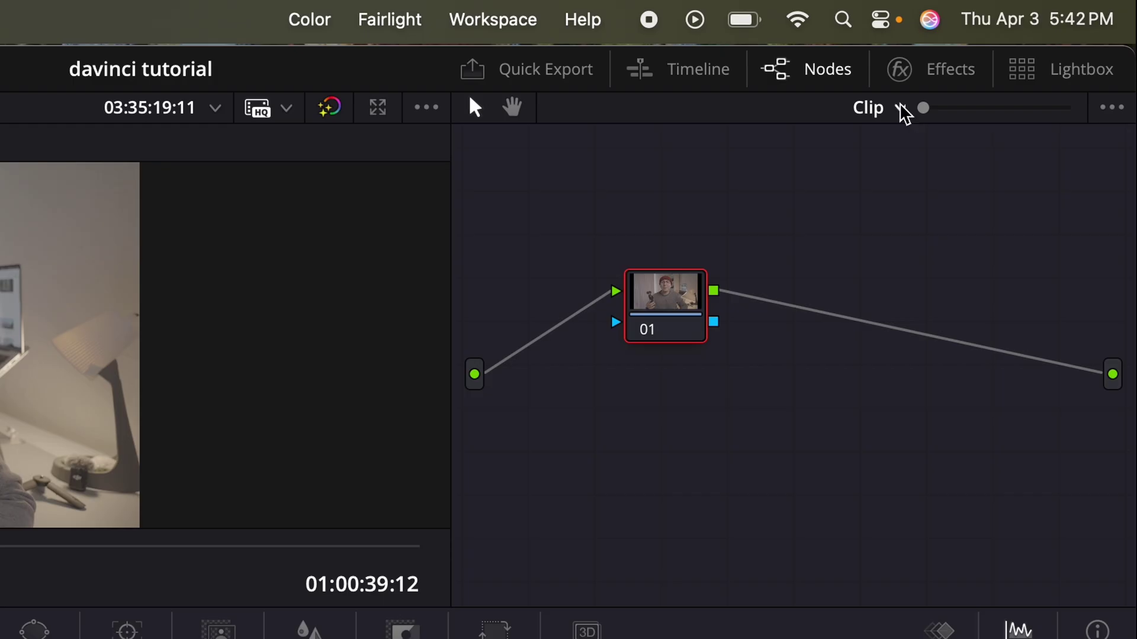
click(902, 109)
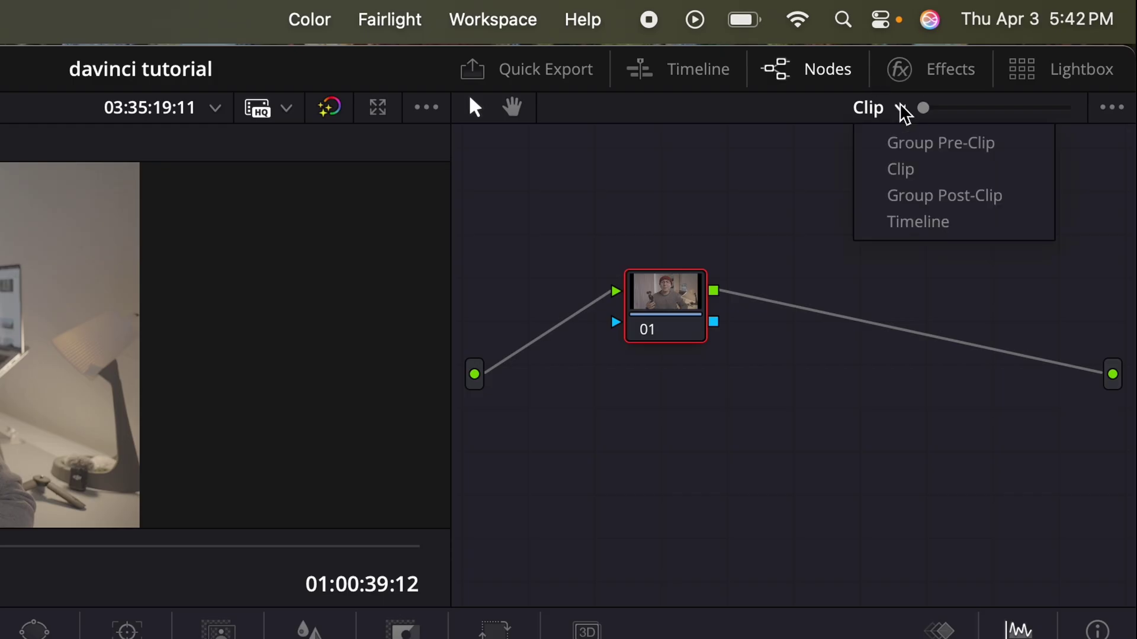
click(965, 198)
key(alt+s)
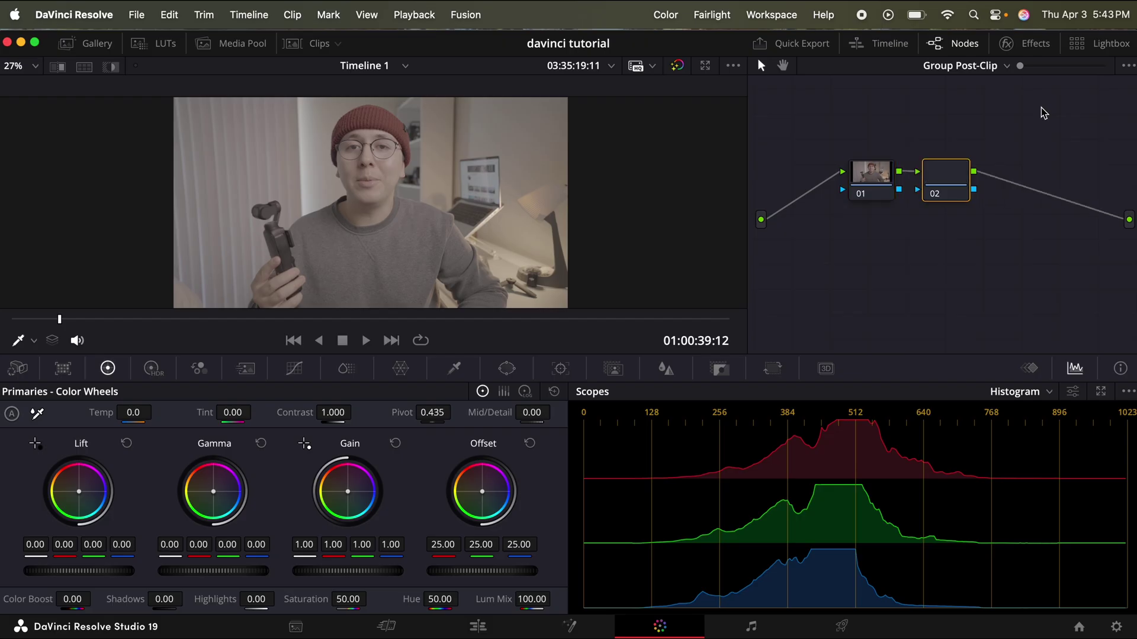
key(alt+s)
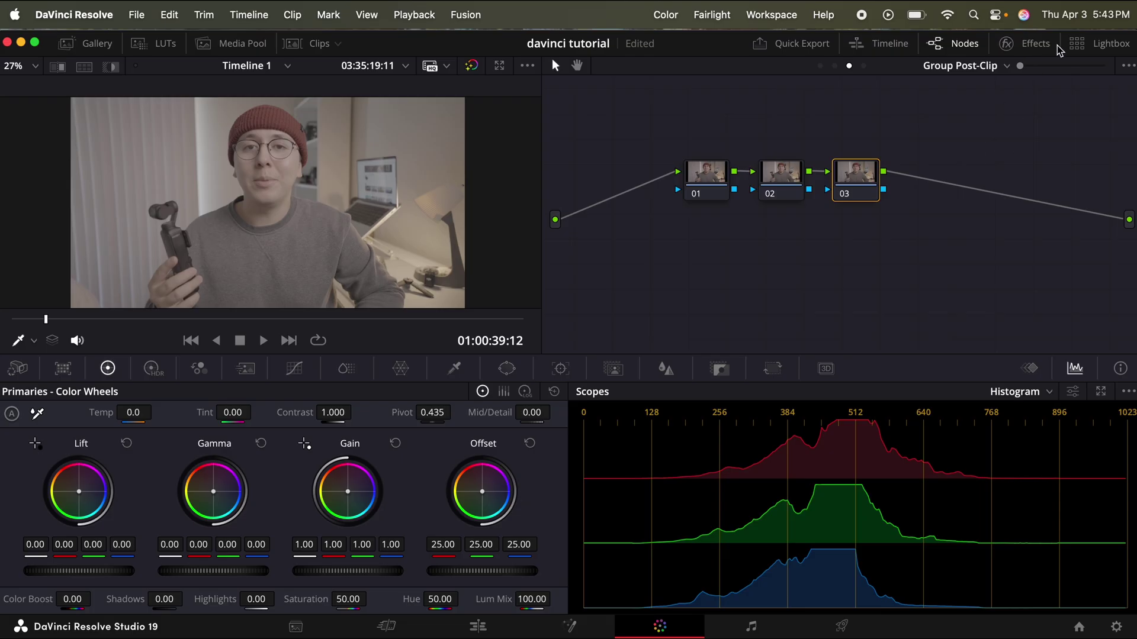
- Apply Dehancer Pro to node 03 and set its Source to Choose Camera
click(1019, 47)
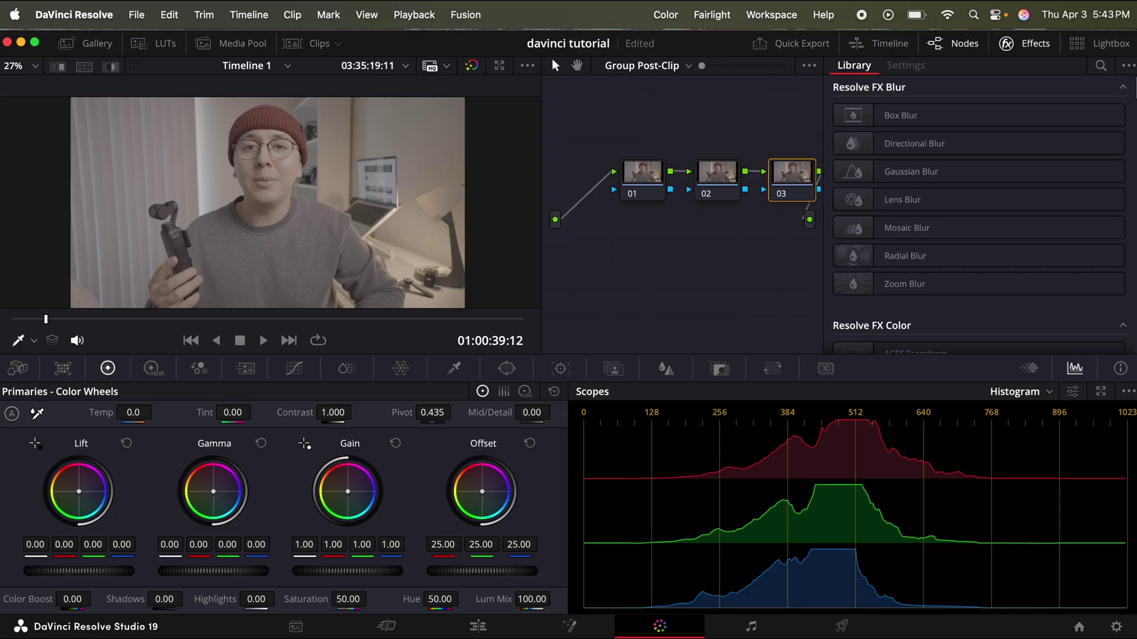
scroll(978, 207, down, 10)
drag(941, 296, 798, 183)
click(1002, 132)
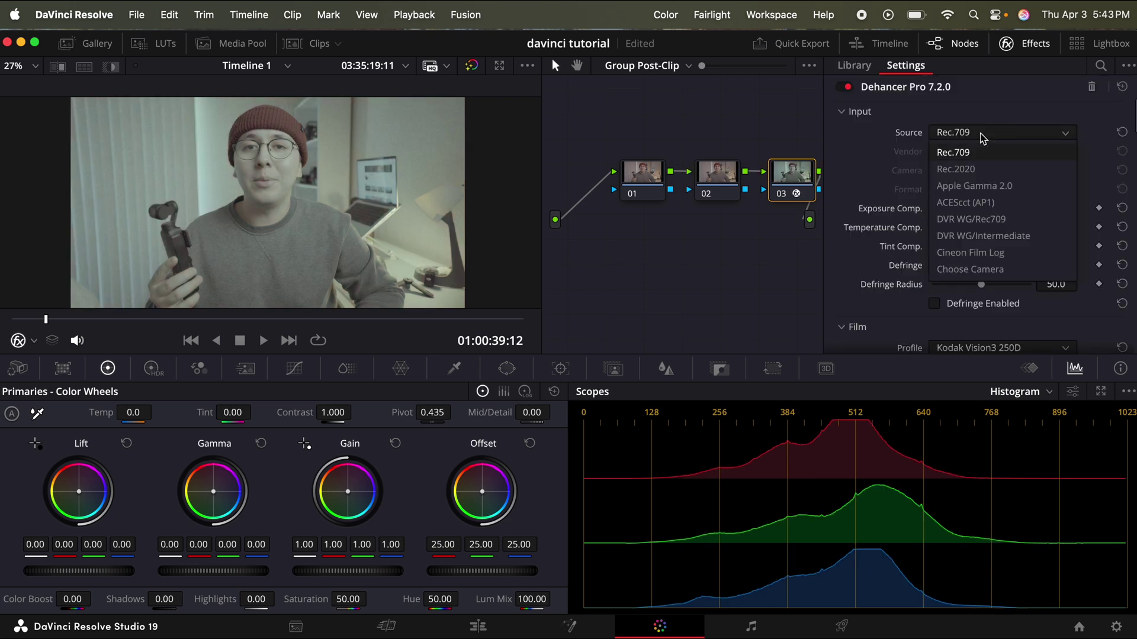
click(959, 268)
click(992, 153)
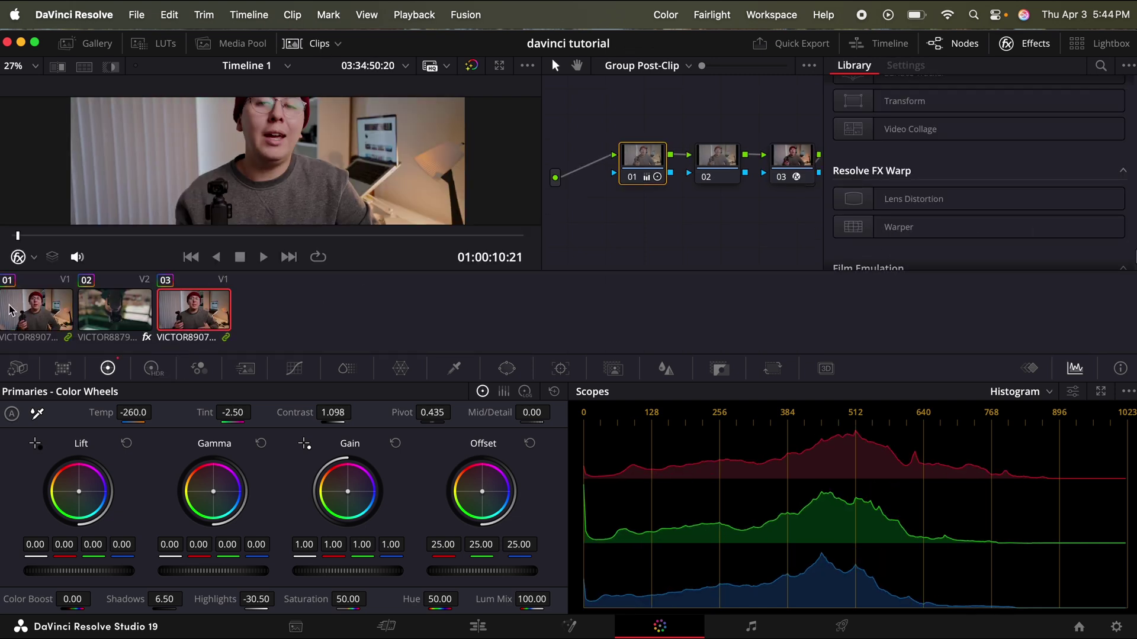
- Select clip 01 in the group and hide the clip thumbnails
click(197, 332)
click(71, 325)
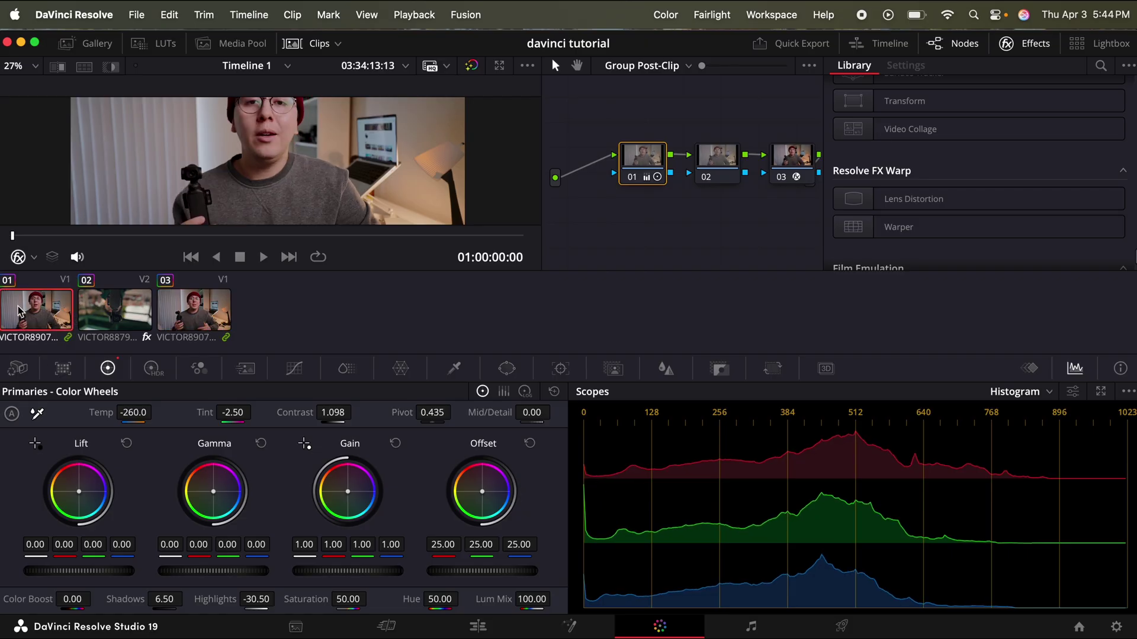
click(320, 43)
- On Fairlight, normalize VICTOR8907.MP4's audio with the YouTube preset (-14 LKFS, -1.0 dBTP)
click(751, 626)
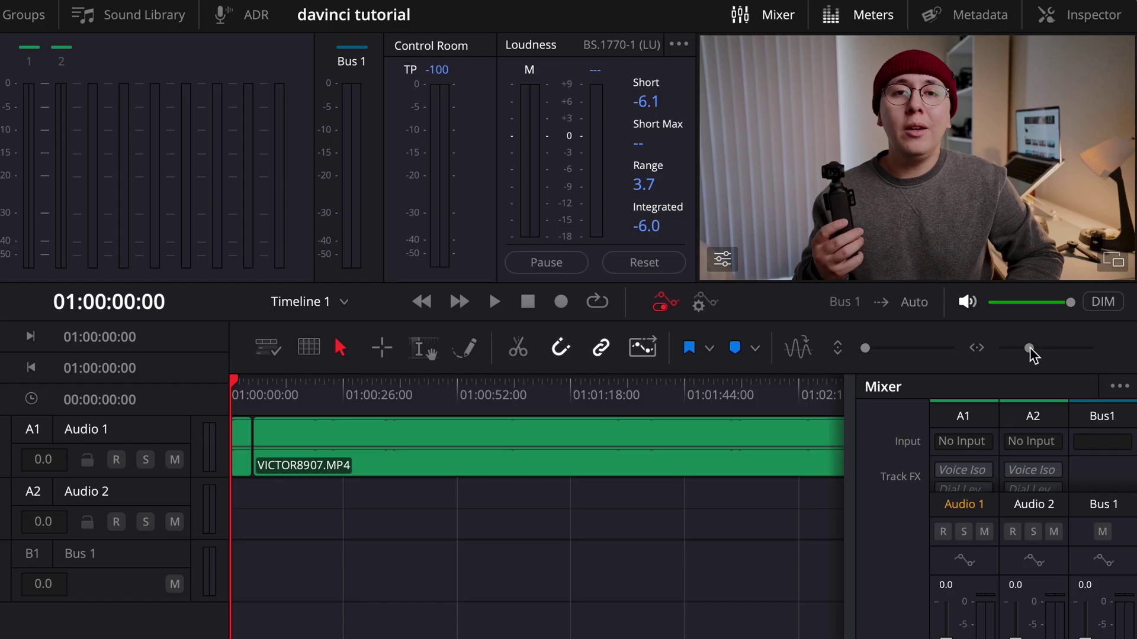
drag(1029, 347, 1014, 348)
drag(867, 350, 874, 349)
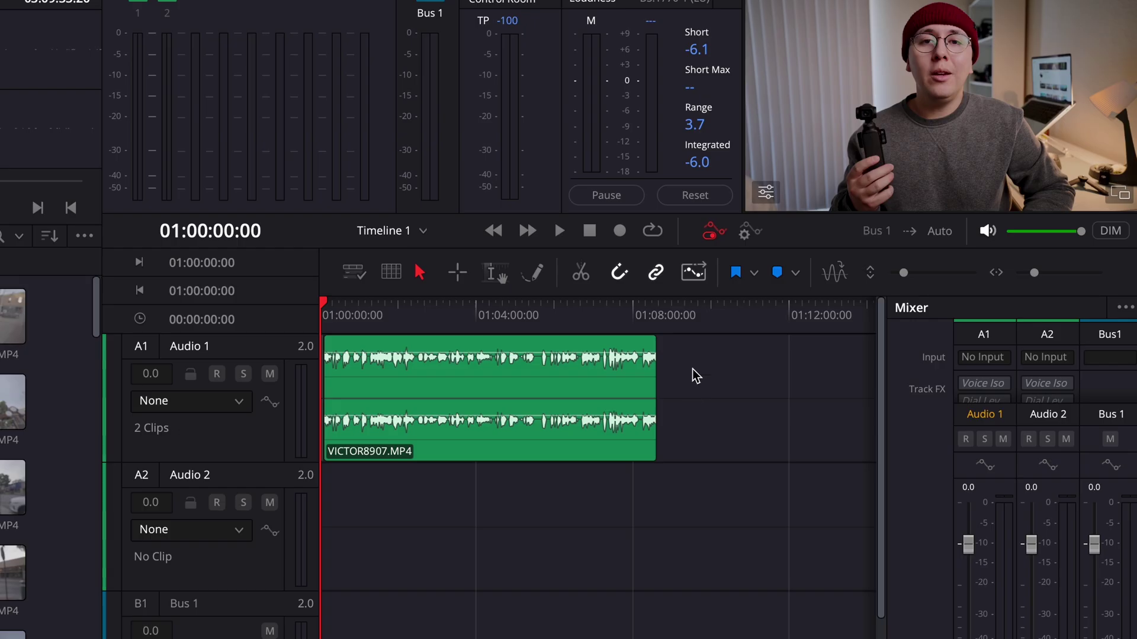
drag(762, 351, 299, 497)
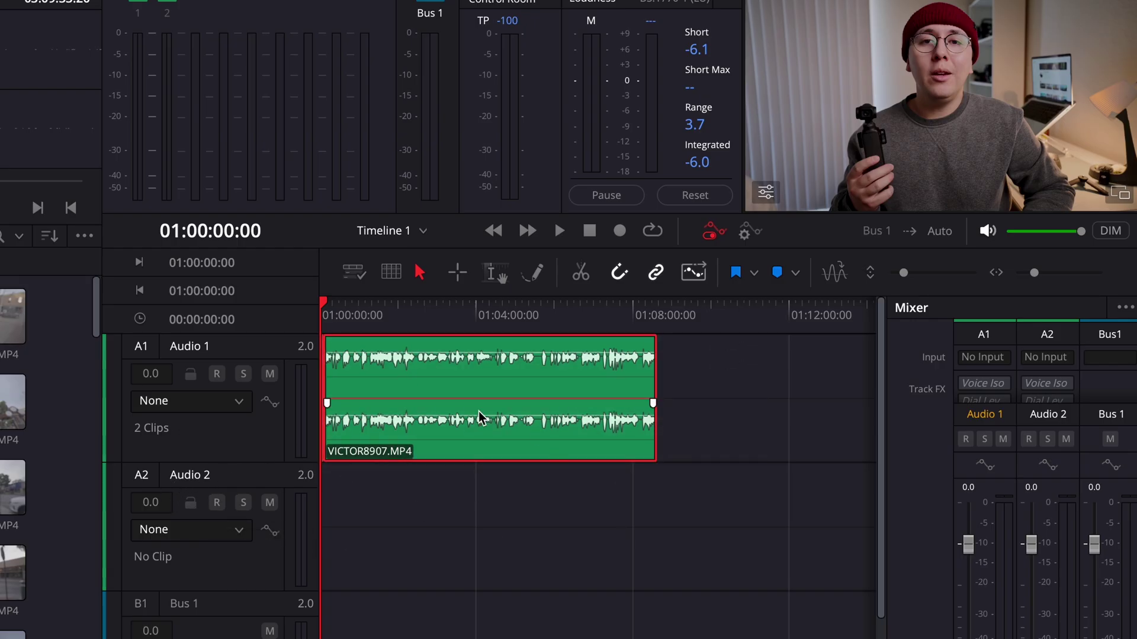
right_click(517, 388)
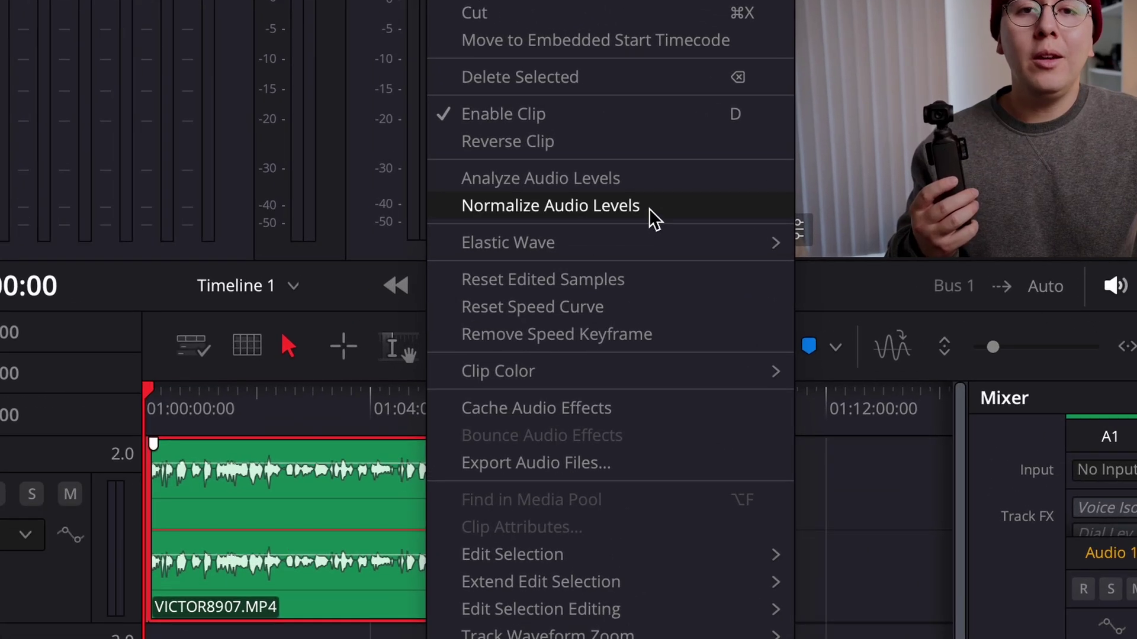
click(649, 209)
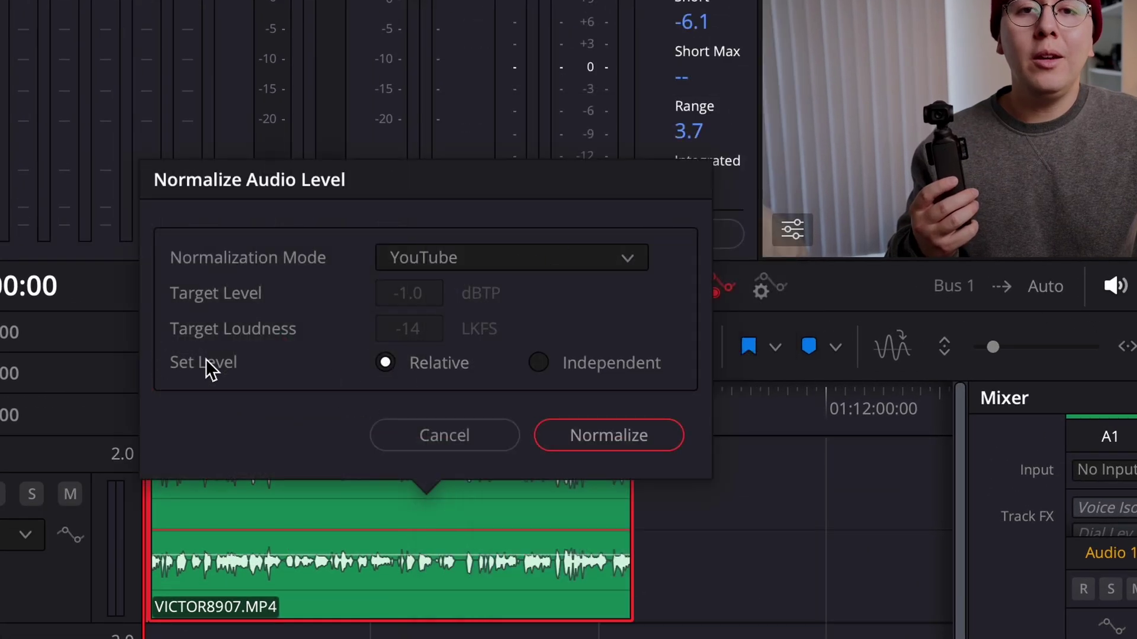
click(598, 440)
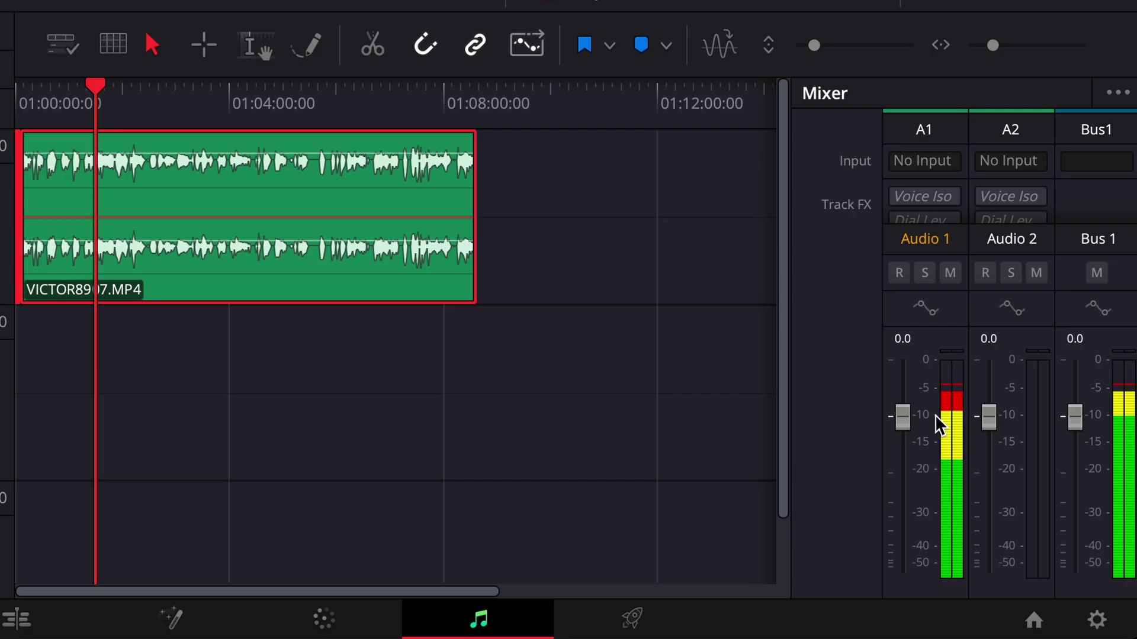
- Stop playback and lower Audio 1's Voice Isolation amount from 100 to about 51
key(space)
click(718, 332)
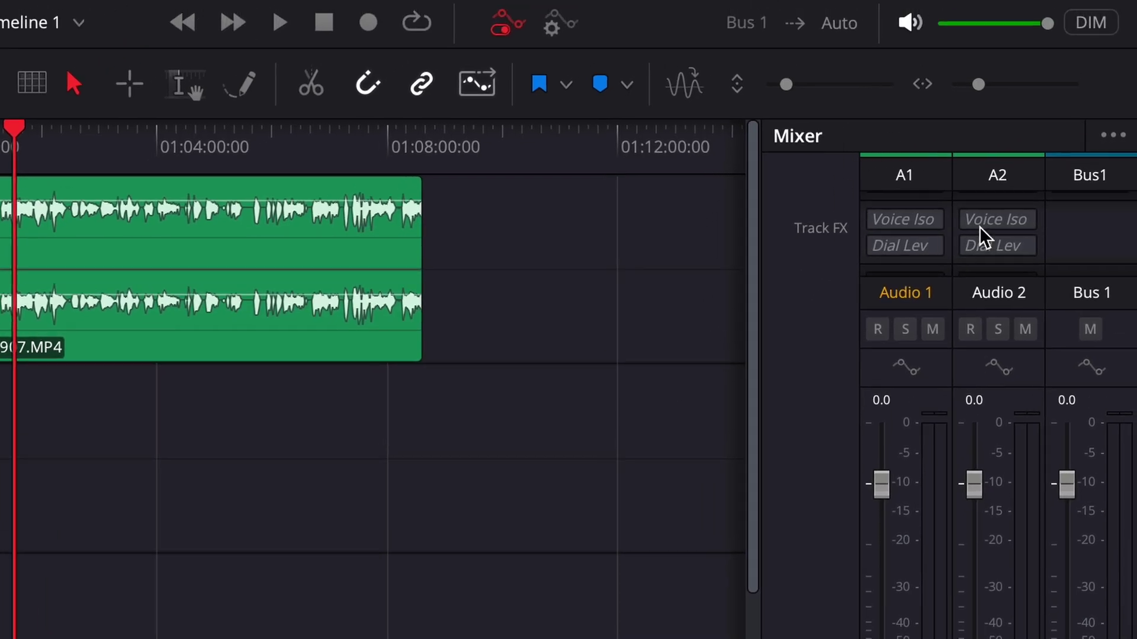
click(885, 219)
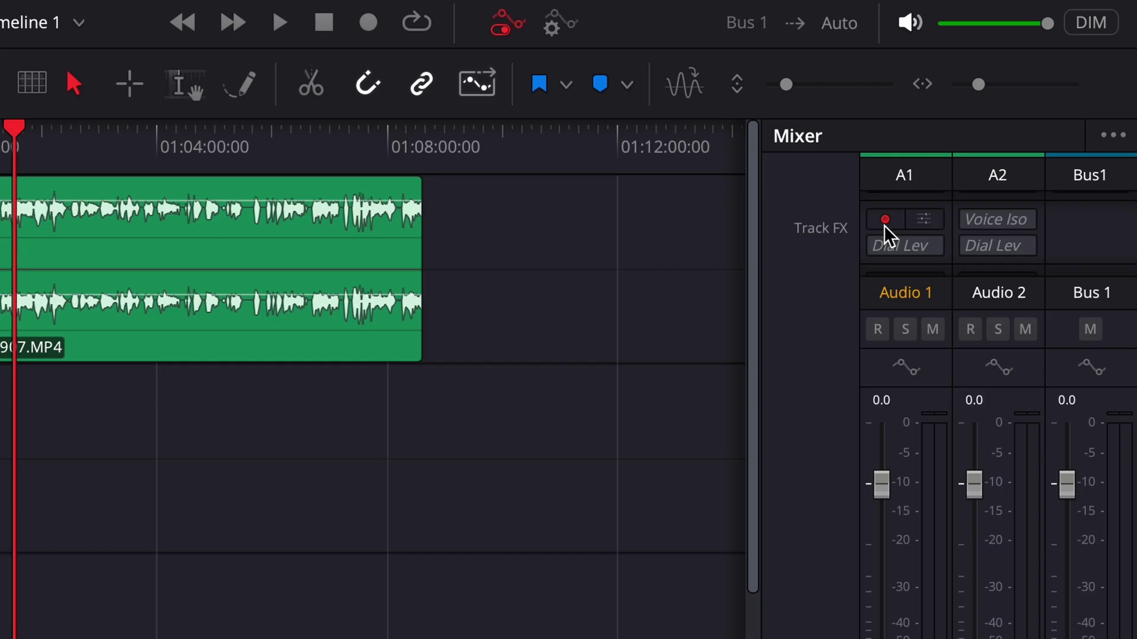
click(933, 225)
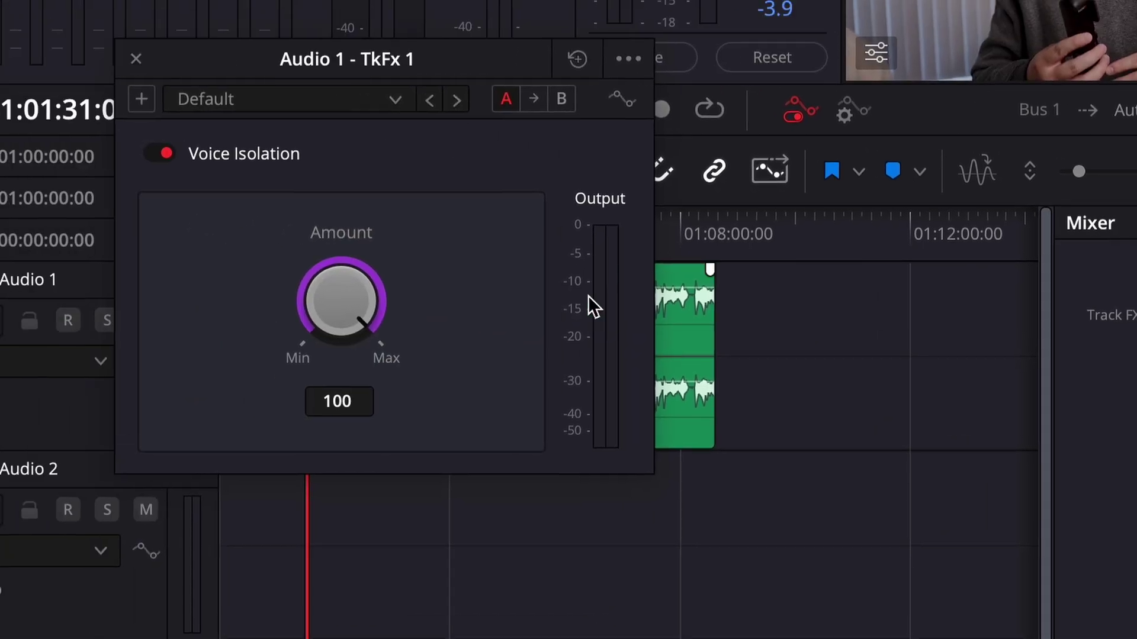
drag(559, 380, 312, 257)
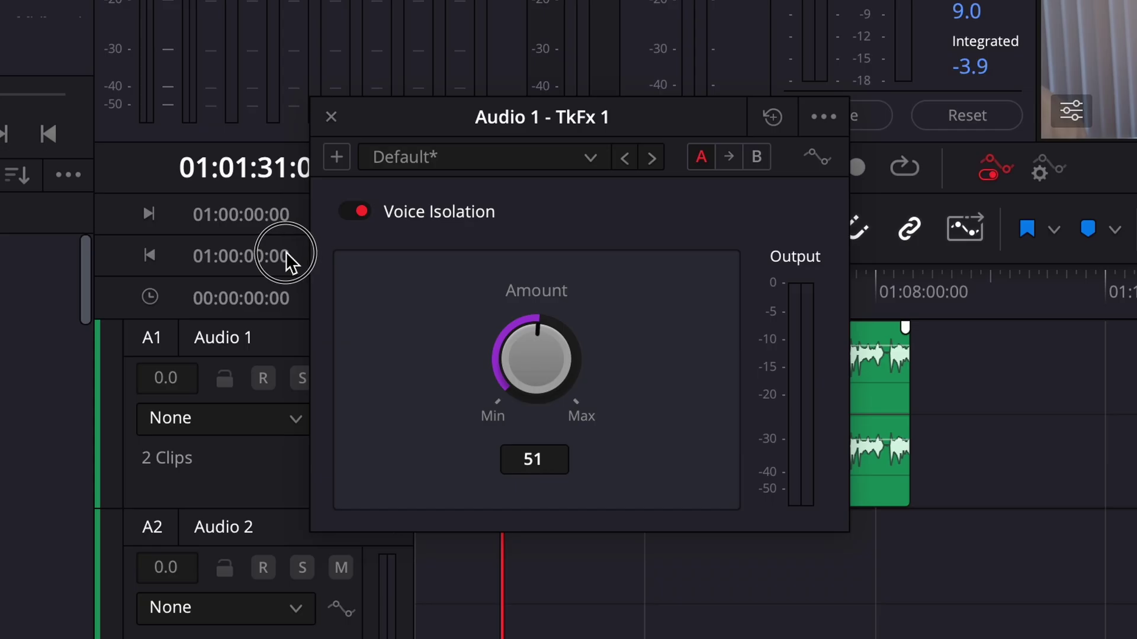
click(331, 116)
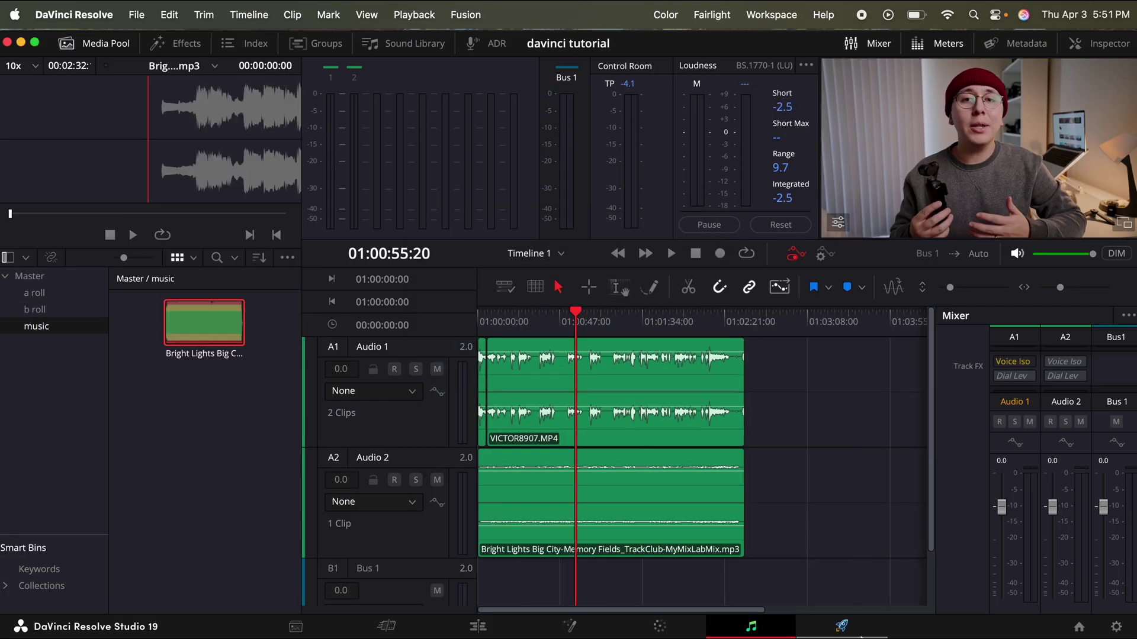
- On the Deliver page, name the export 'dji op3 review v1' and set its location to the Desktop
click(858, 628)
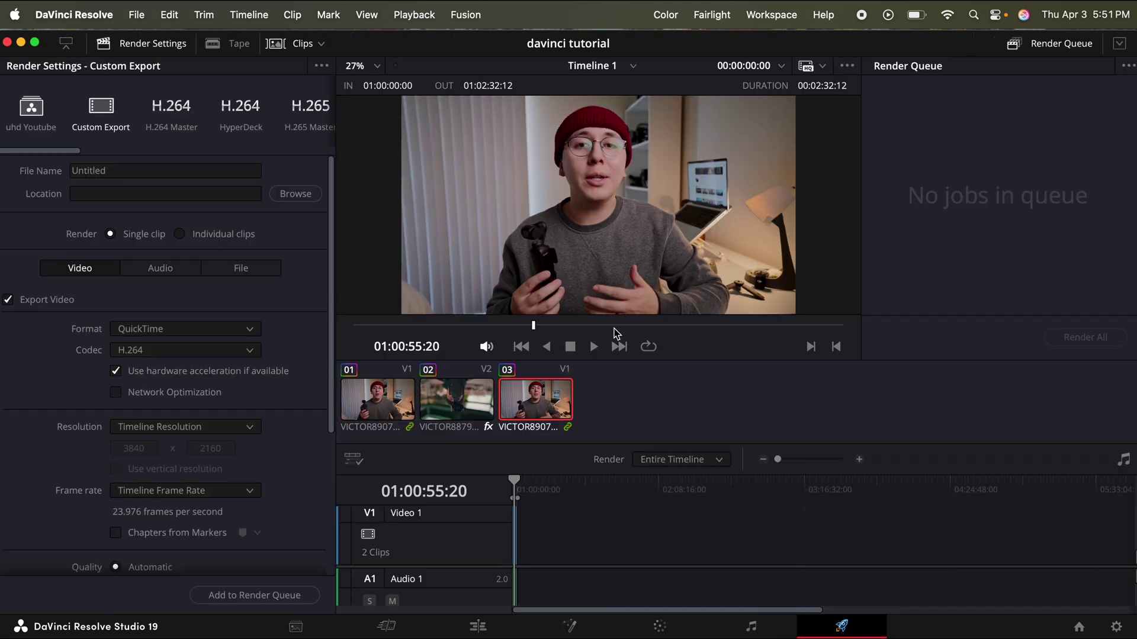
click(381, 418)
click(455, 401)
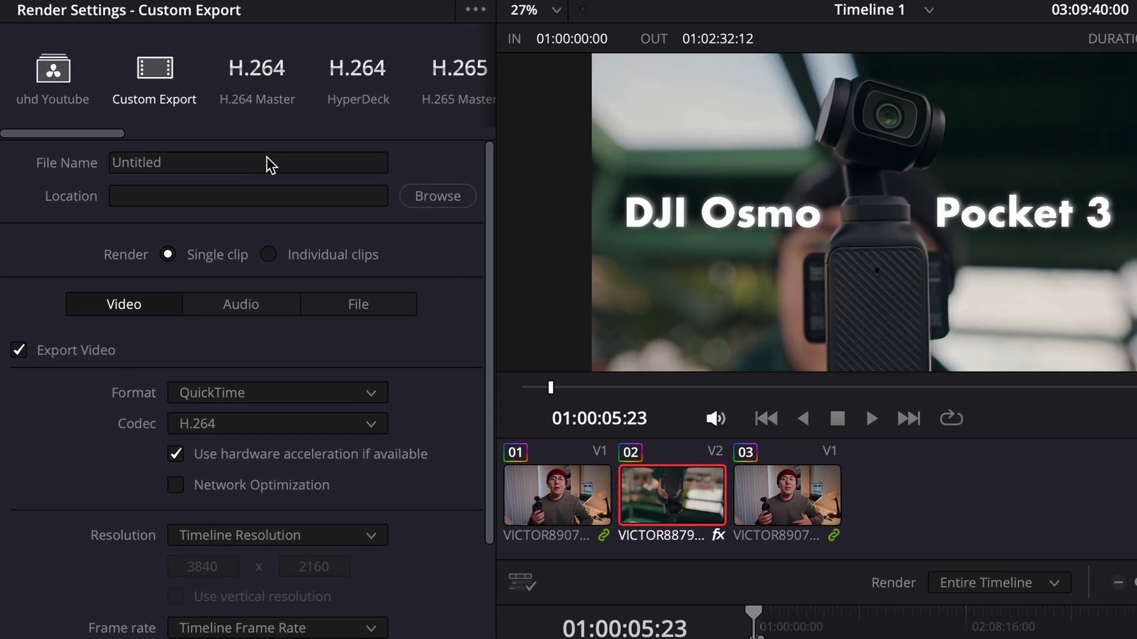
double_click(245, 160)
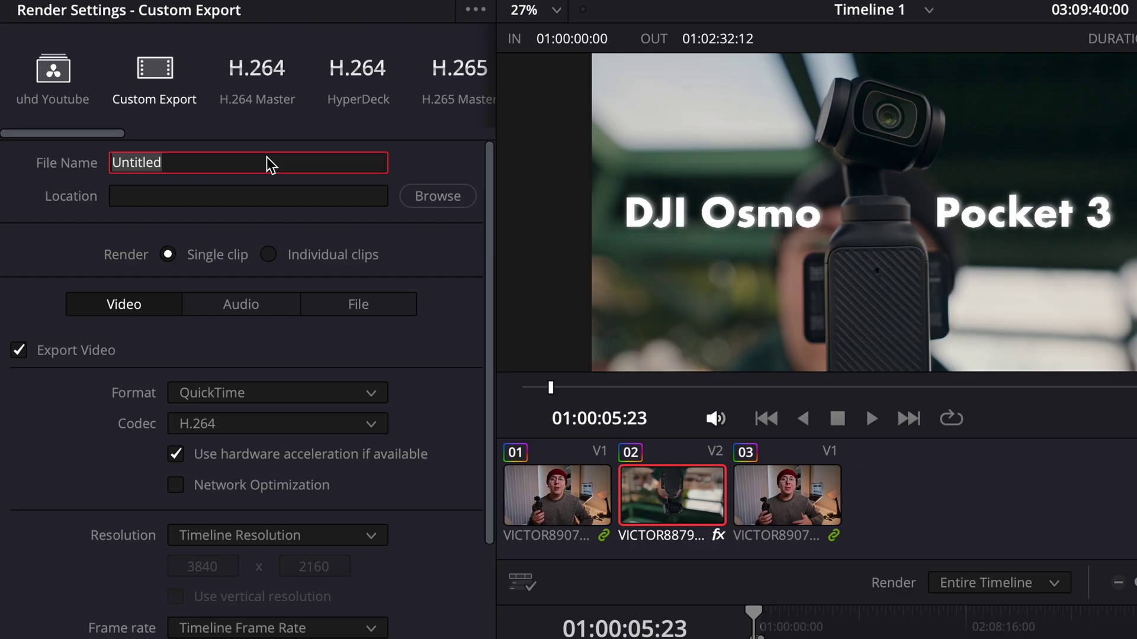
text(dji op3 review v1)
click(429, 194)
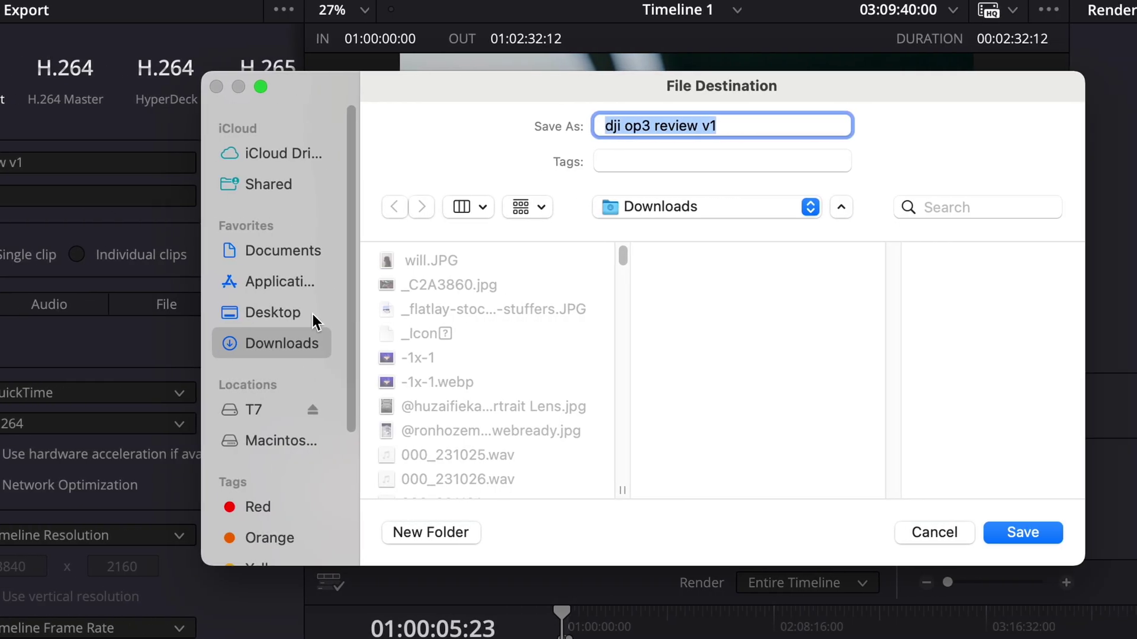
click(313, 315)
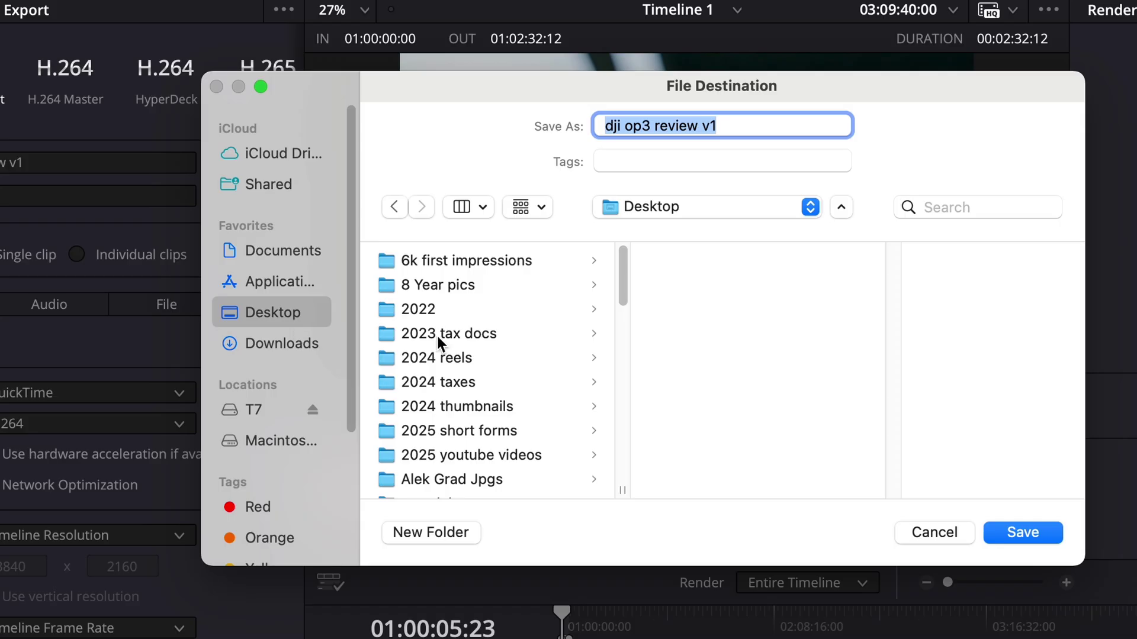
click(1022, 532)
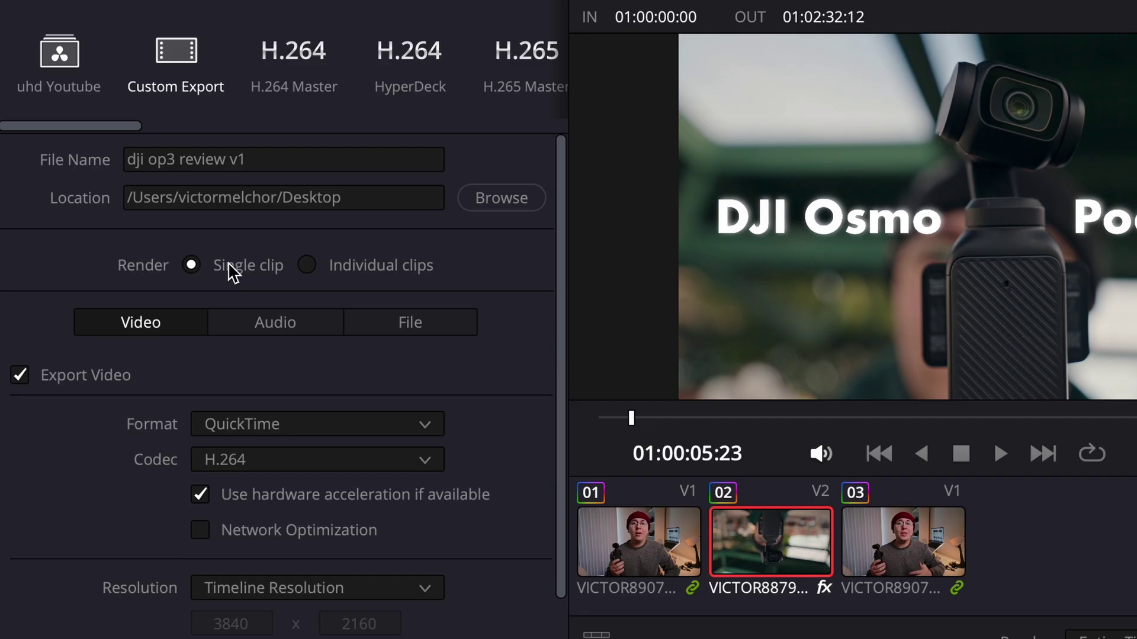
scroll(210, 278, down, 3)
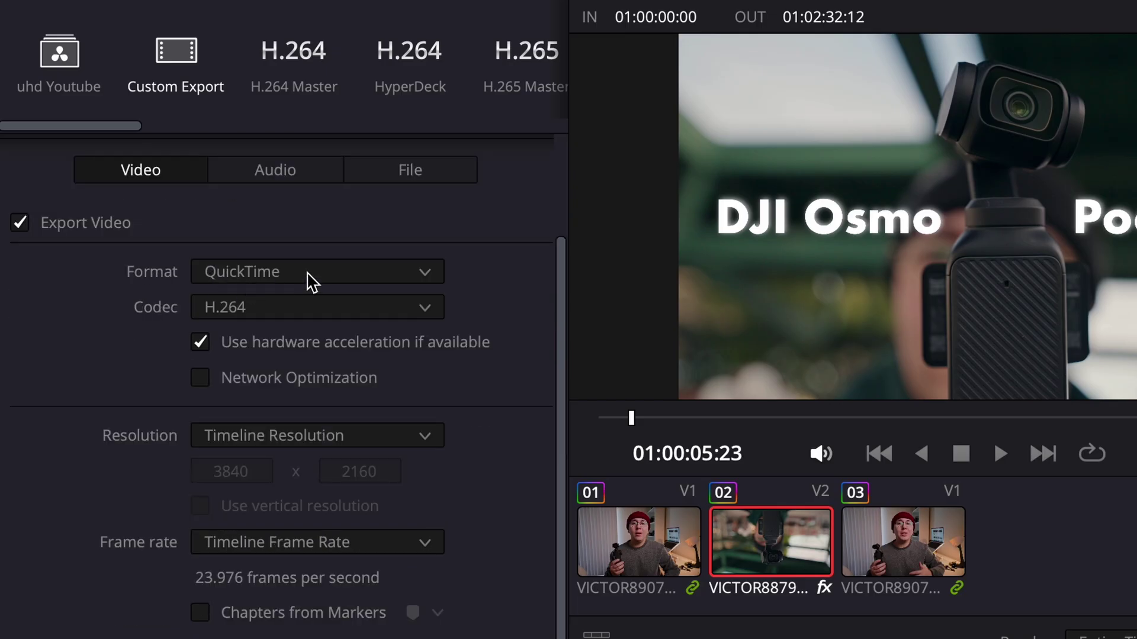
- Change the render format to MP4
click(315, 283)
scroll(312, 535, up, 3)
click(312, 535)
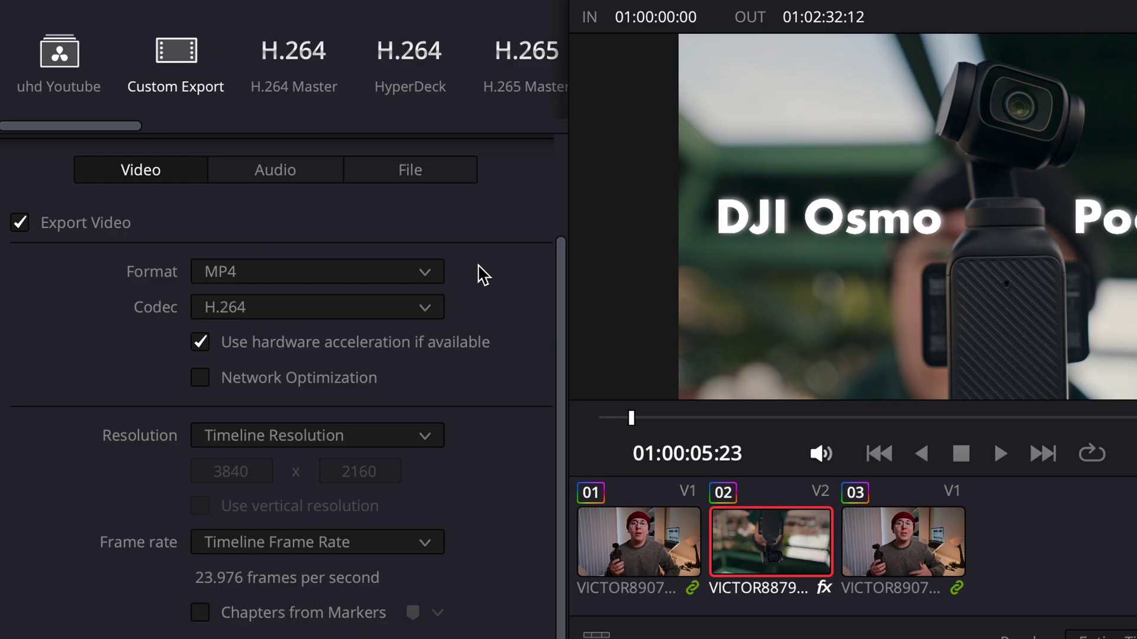
scroll(482, 273, down, 3)
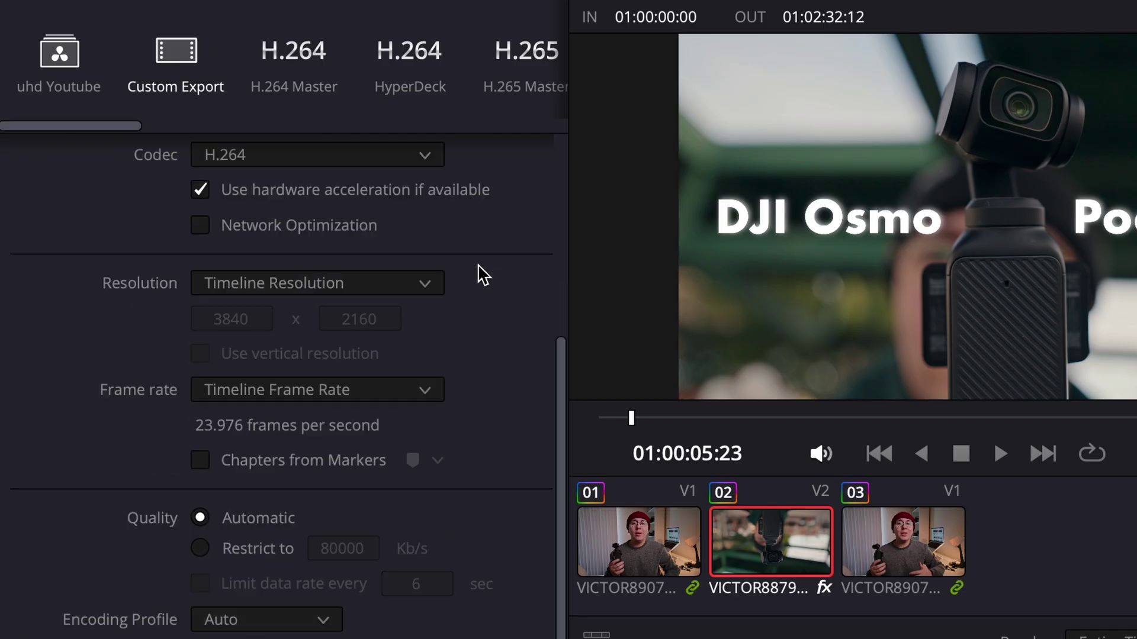
scroll(479, 267, down, 1)
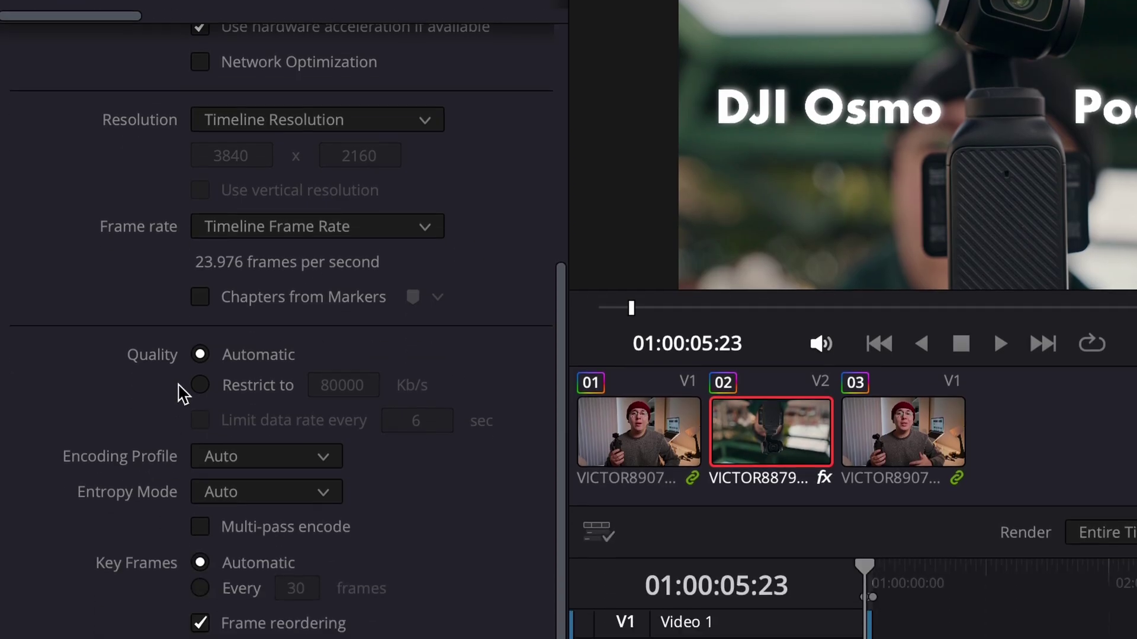
- Restrict the quality to 25000 Kb/s and enable multi-pass encoding
click(200, 495)
click(200, 330)
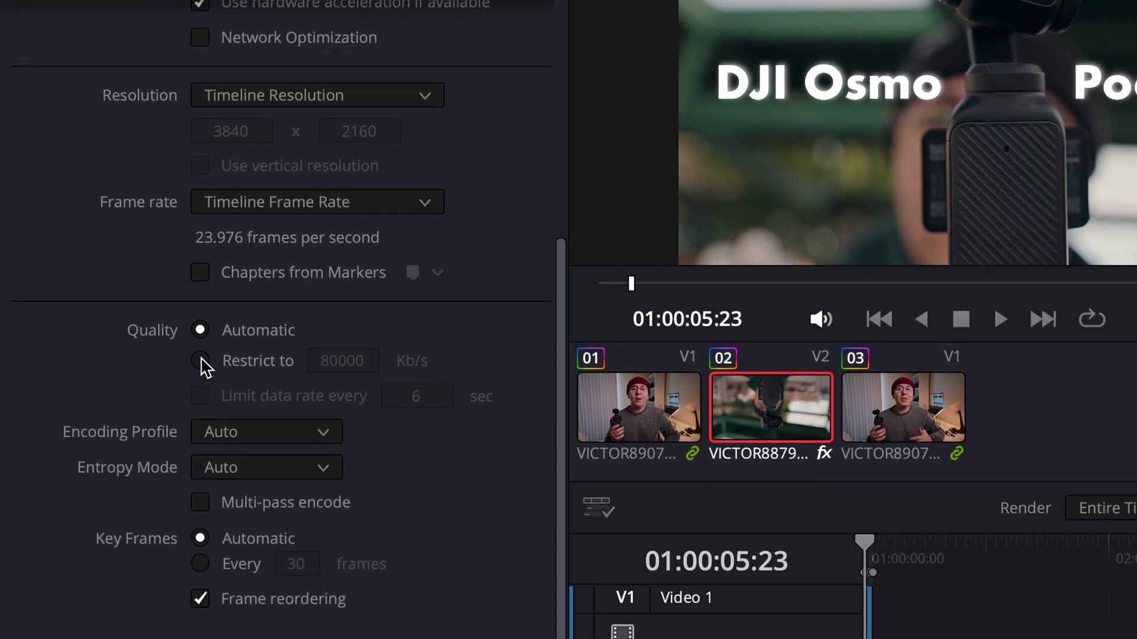
click(201, 360)
click(342, 361)
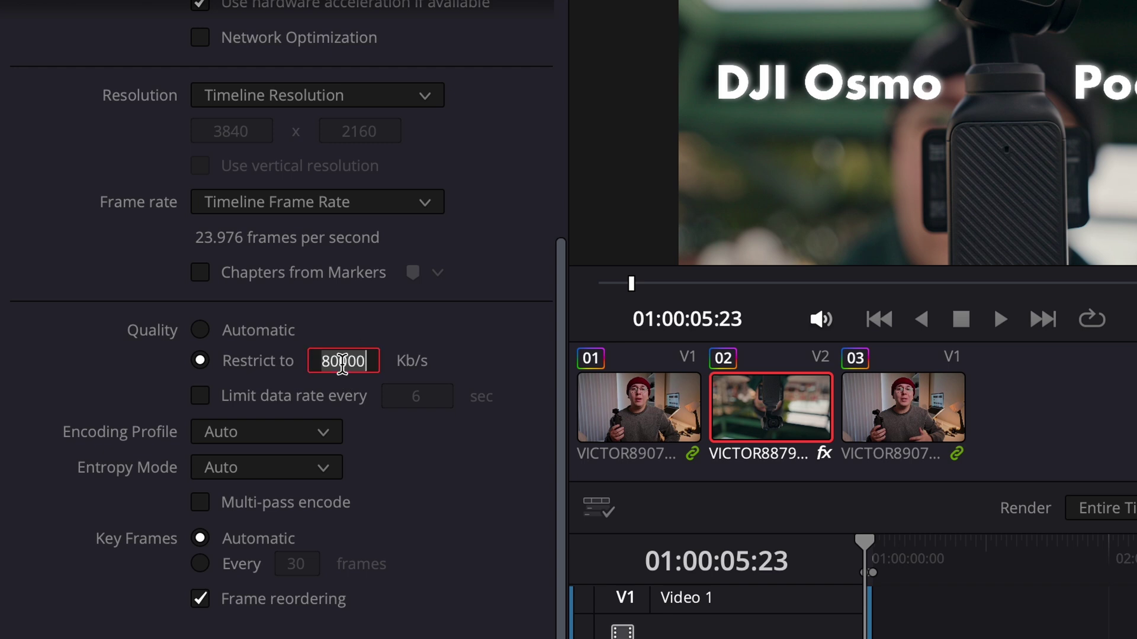
key(BackSpace)
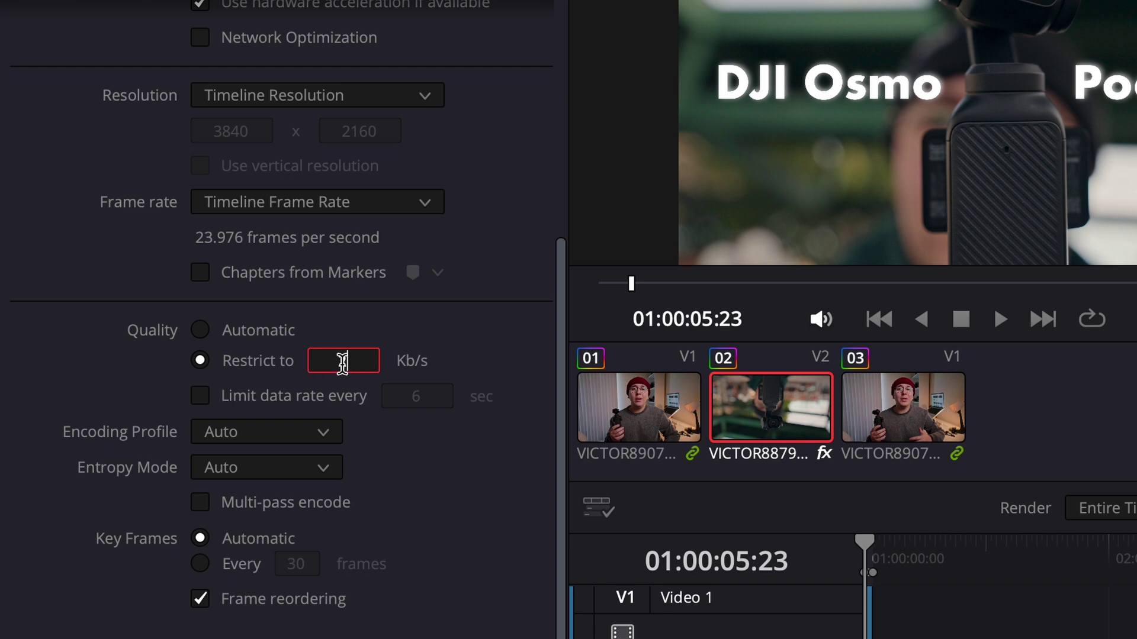
text(25000)
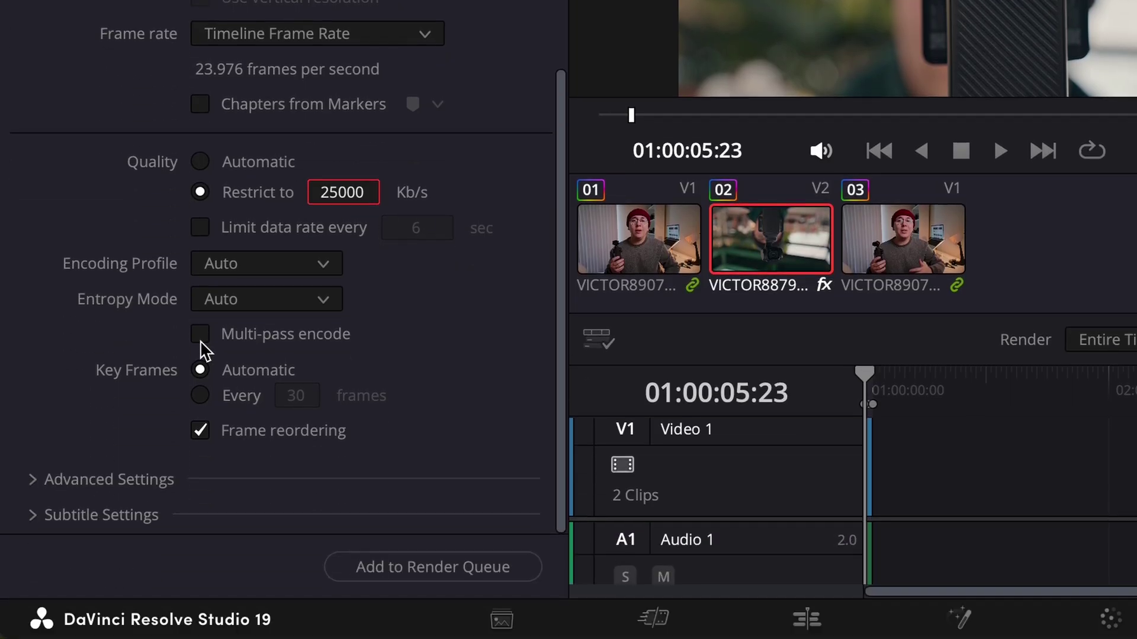
click(200, 339)
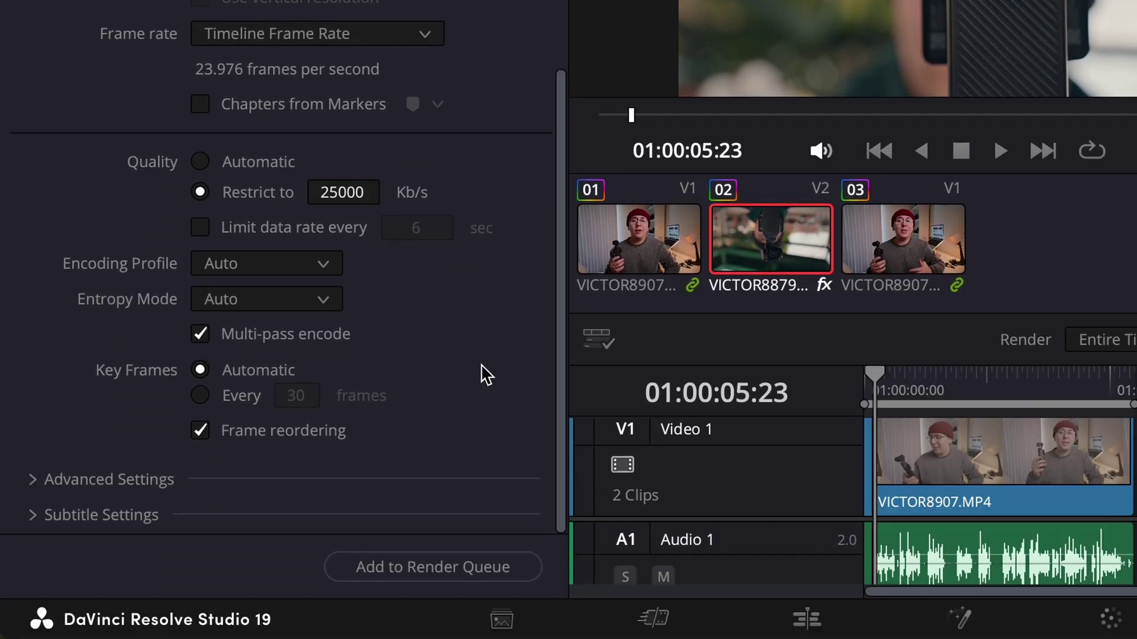
click(150, 481)
scroll(173, 401, down, 5)
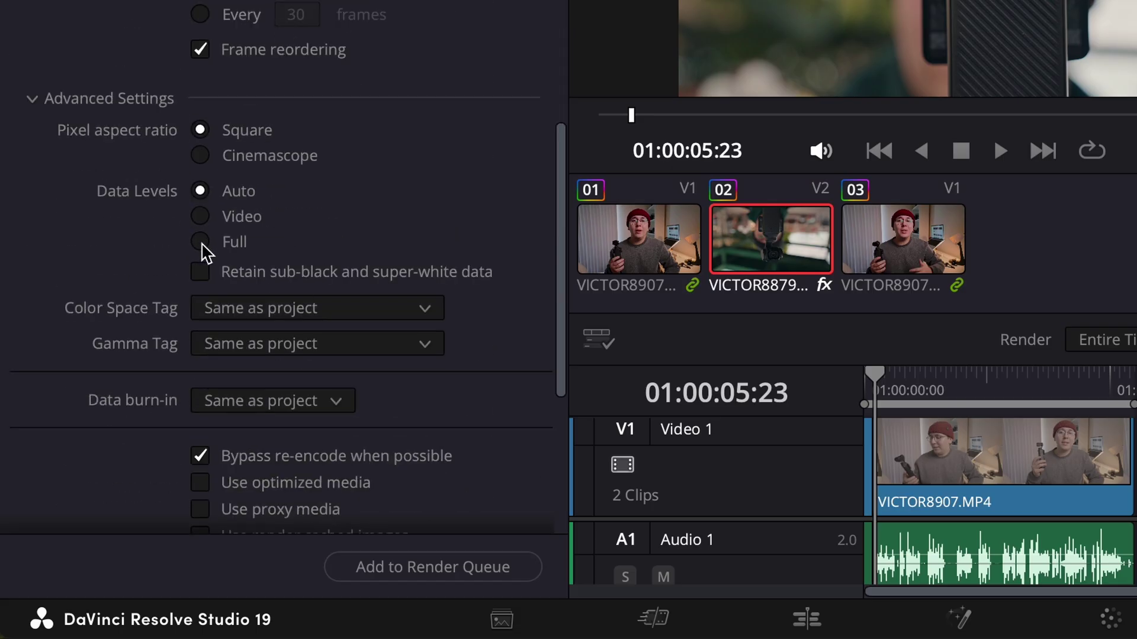
- Force highest-quality sizing, then queue and render dji op3 review v1.mp4
scroll(488, 290, down, 6)
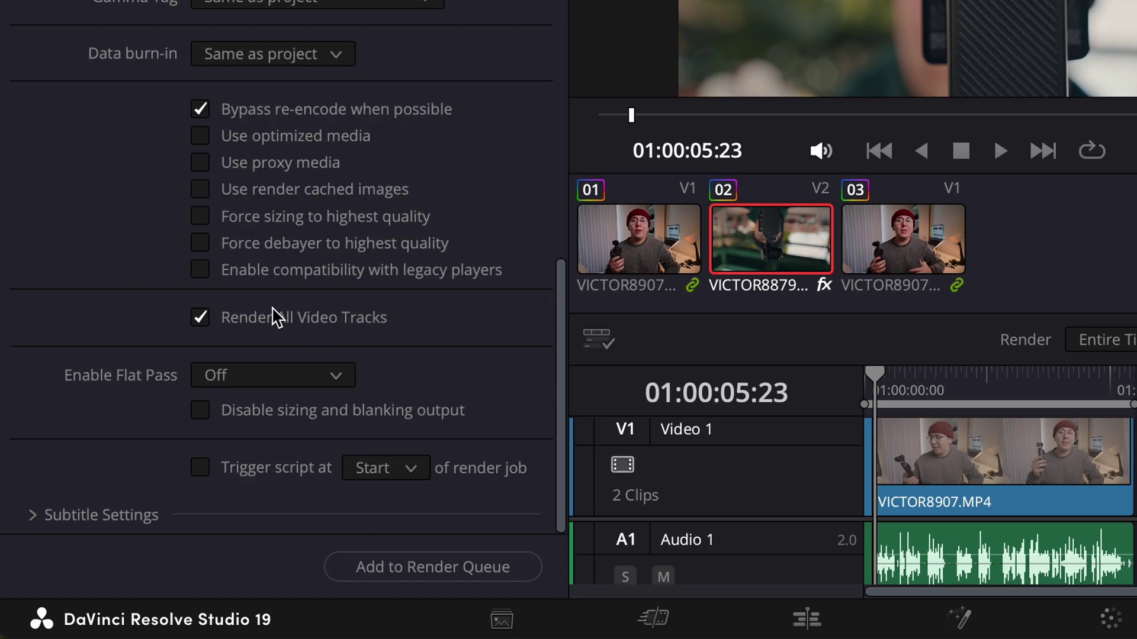
click(201, 217)
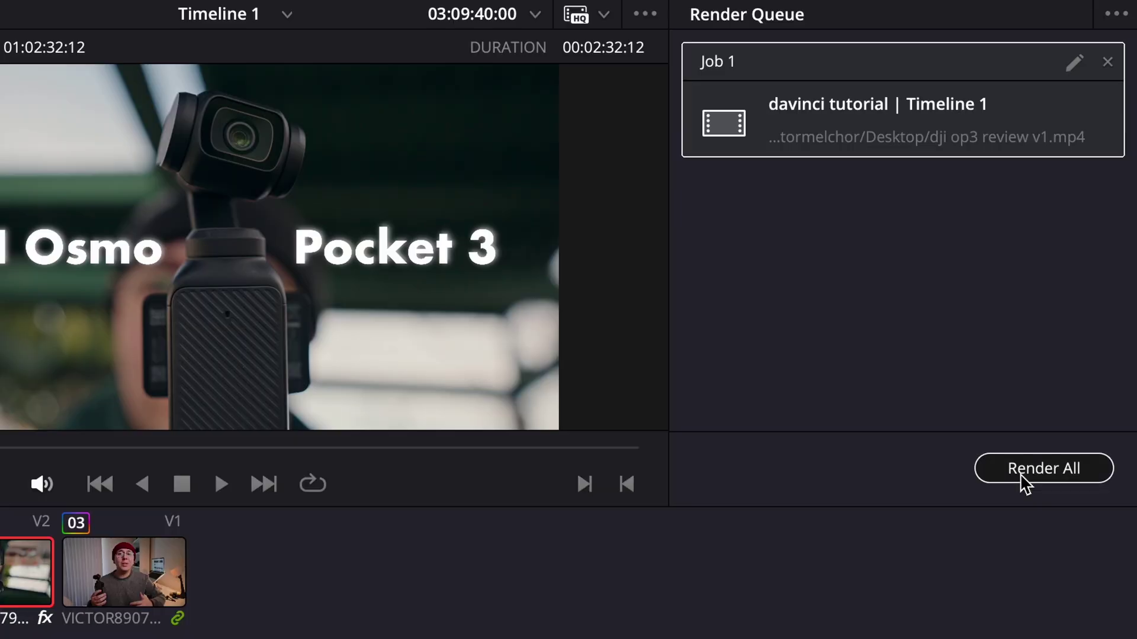
click(1027, 474)
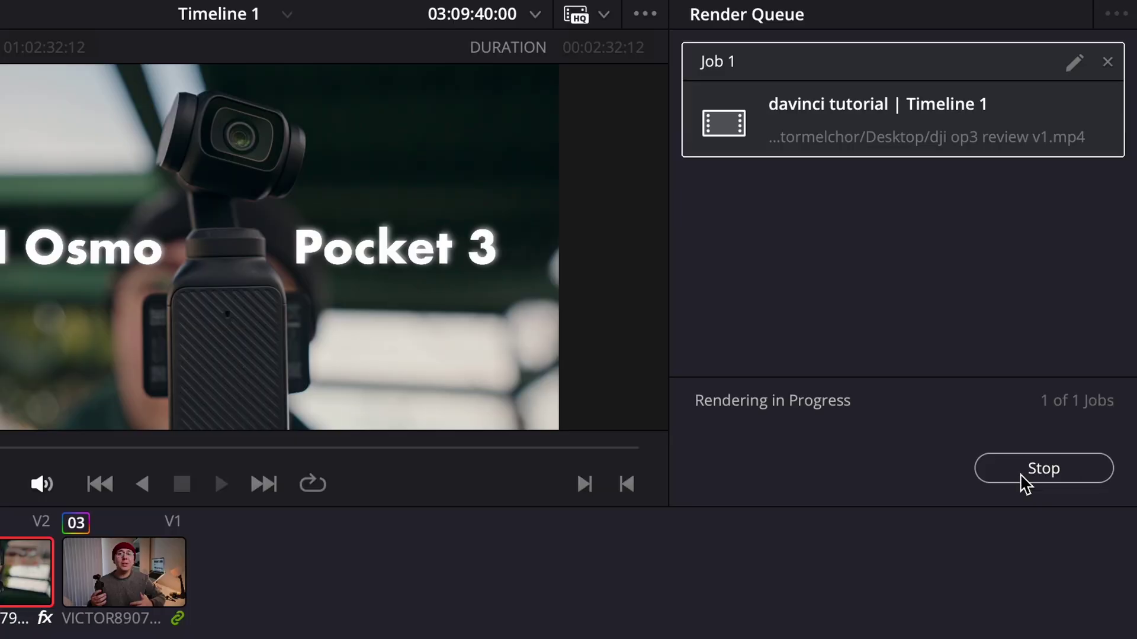